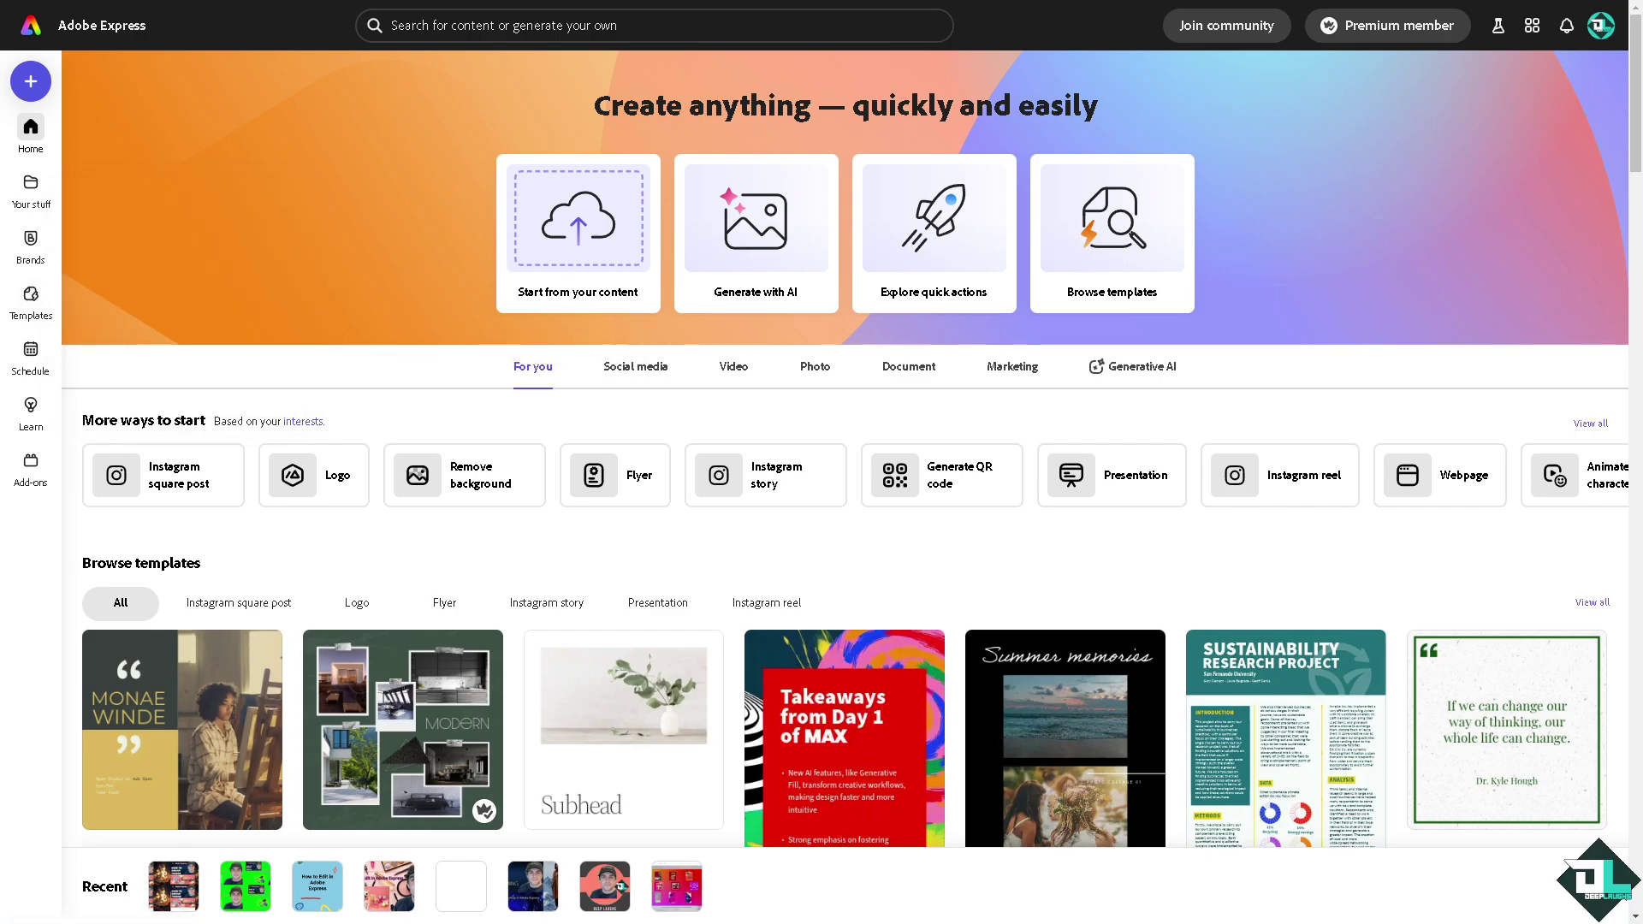
Search for 'GROUP' and open the Green Camping Group Facebook Page Cover template preview
left_click(448, 32)
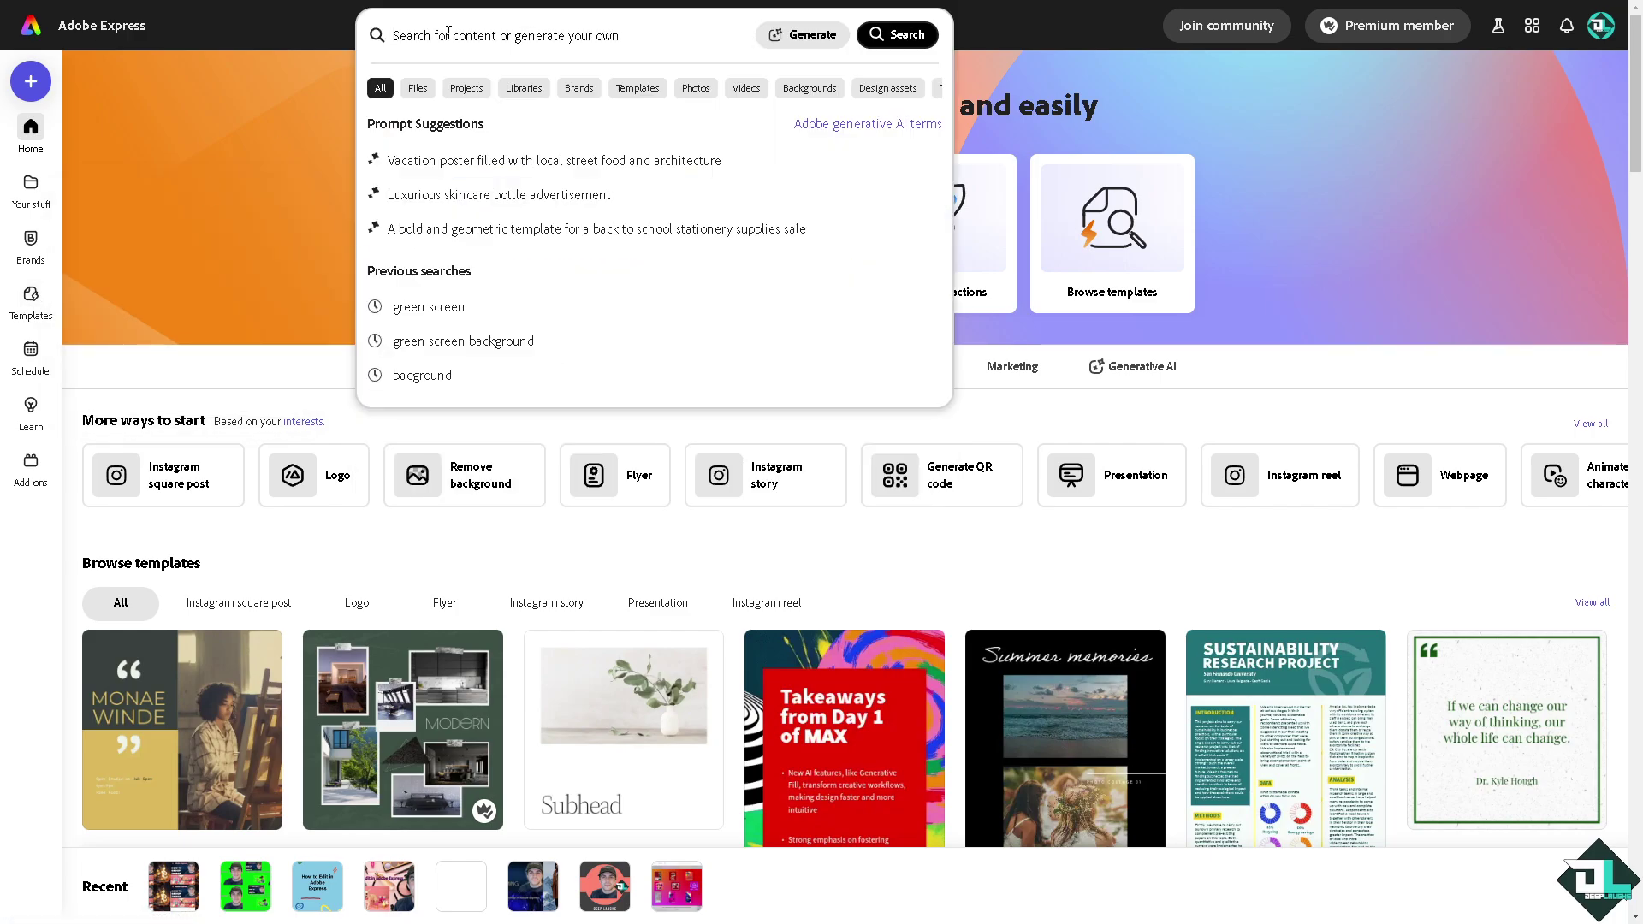
type("GROUP")
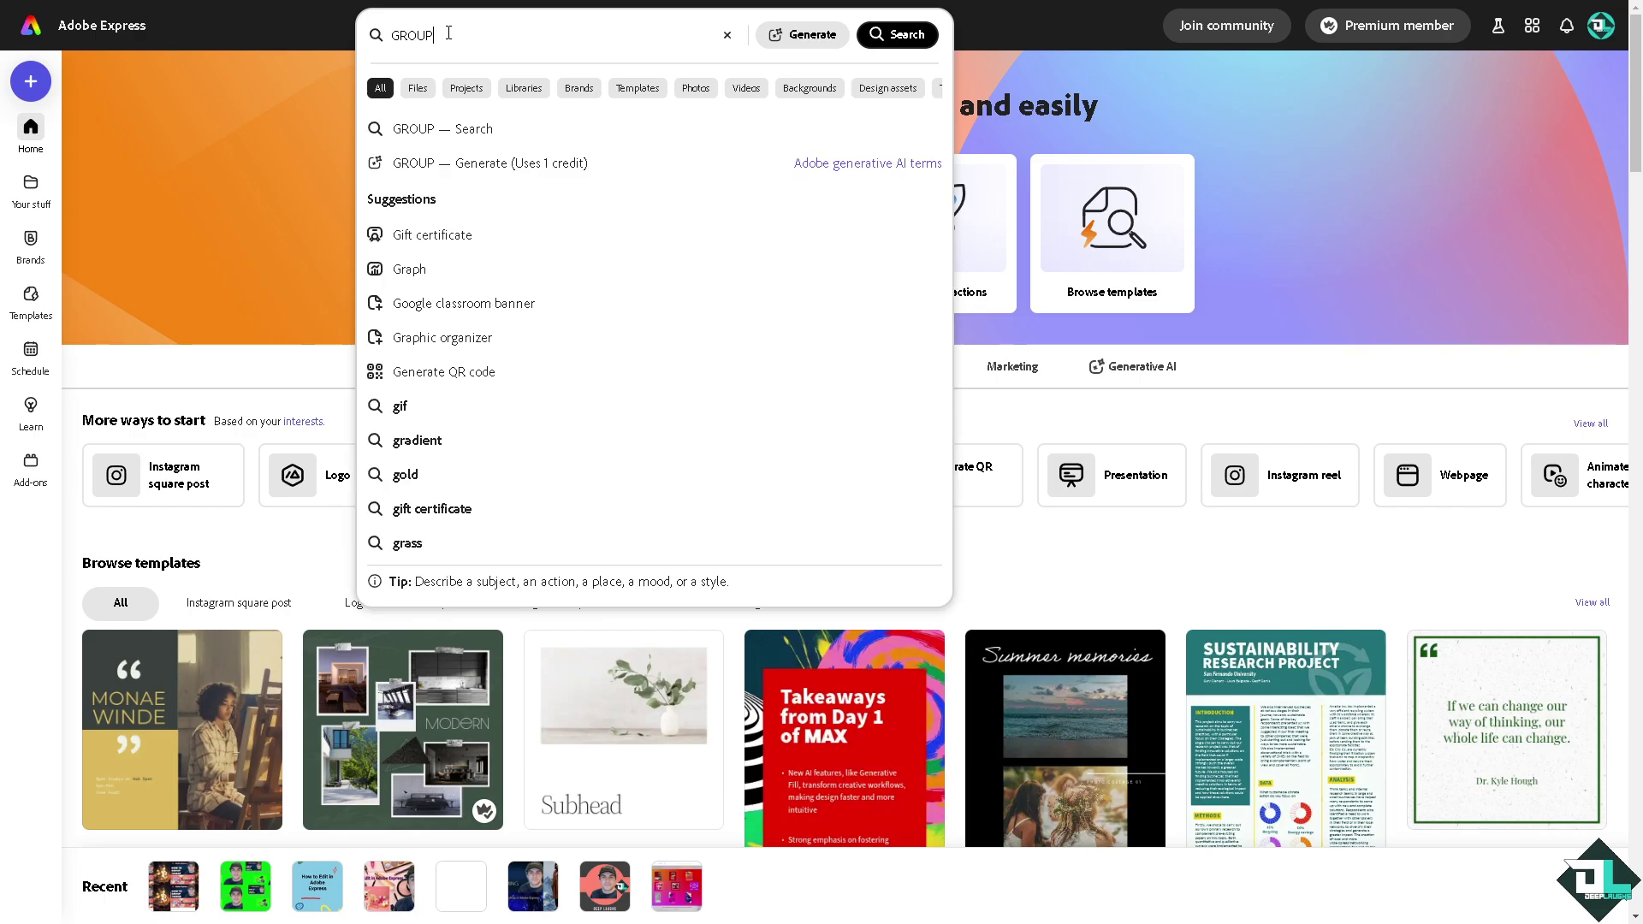
key("Return")
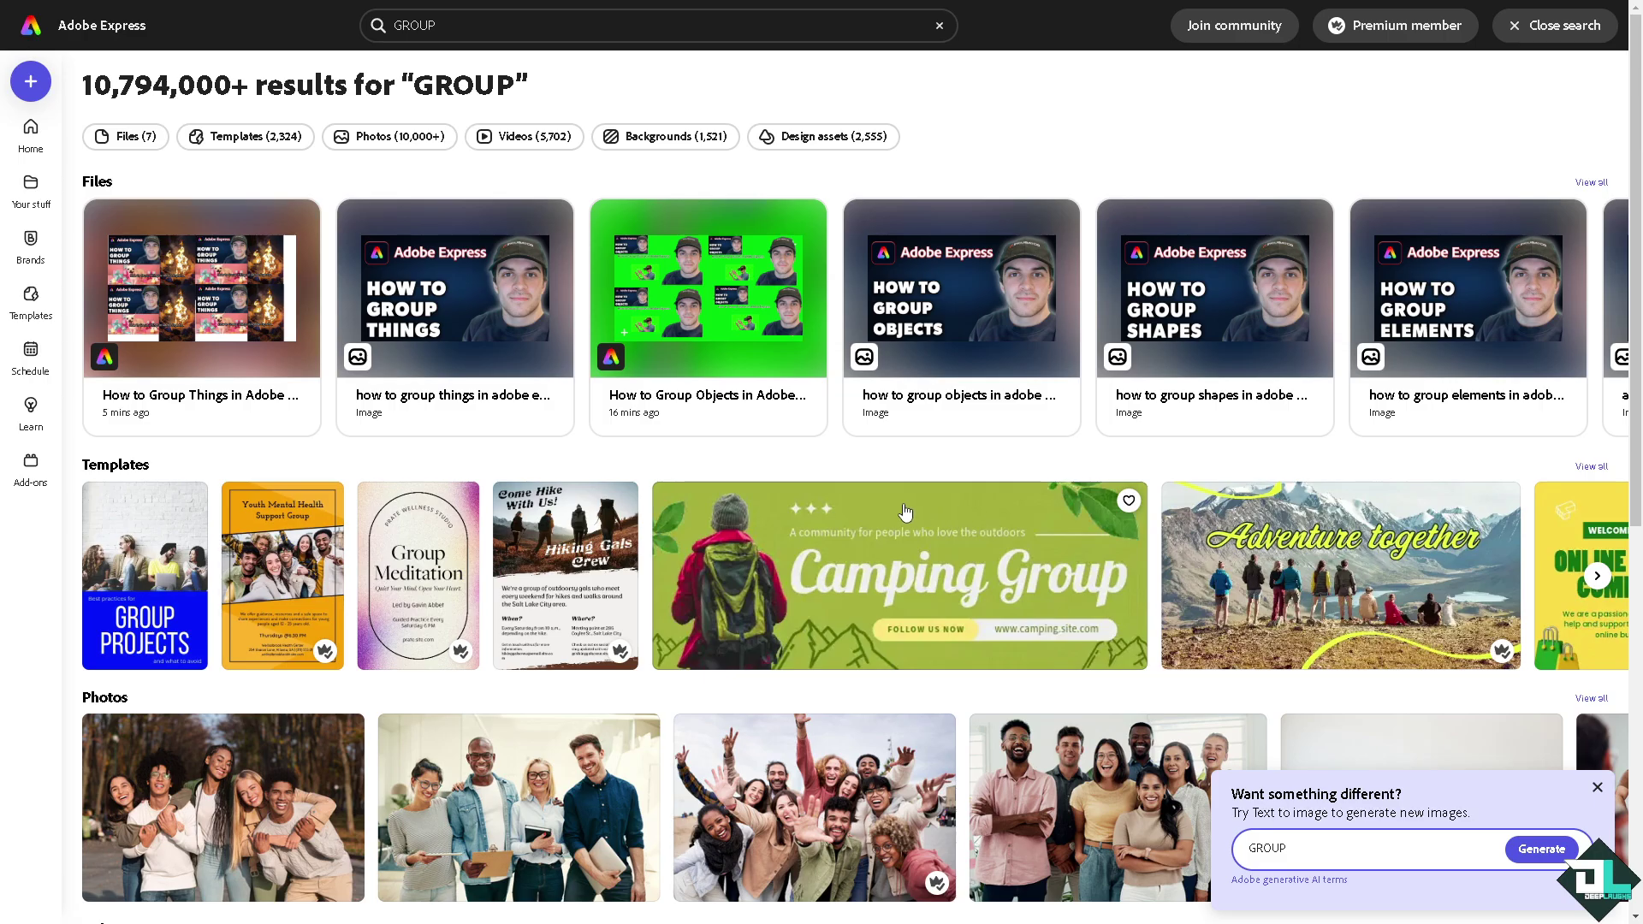
scroll(905, 512, "down", 2)
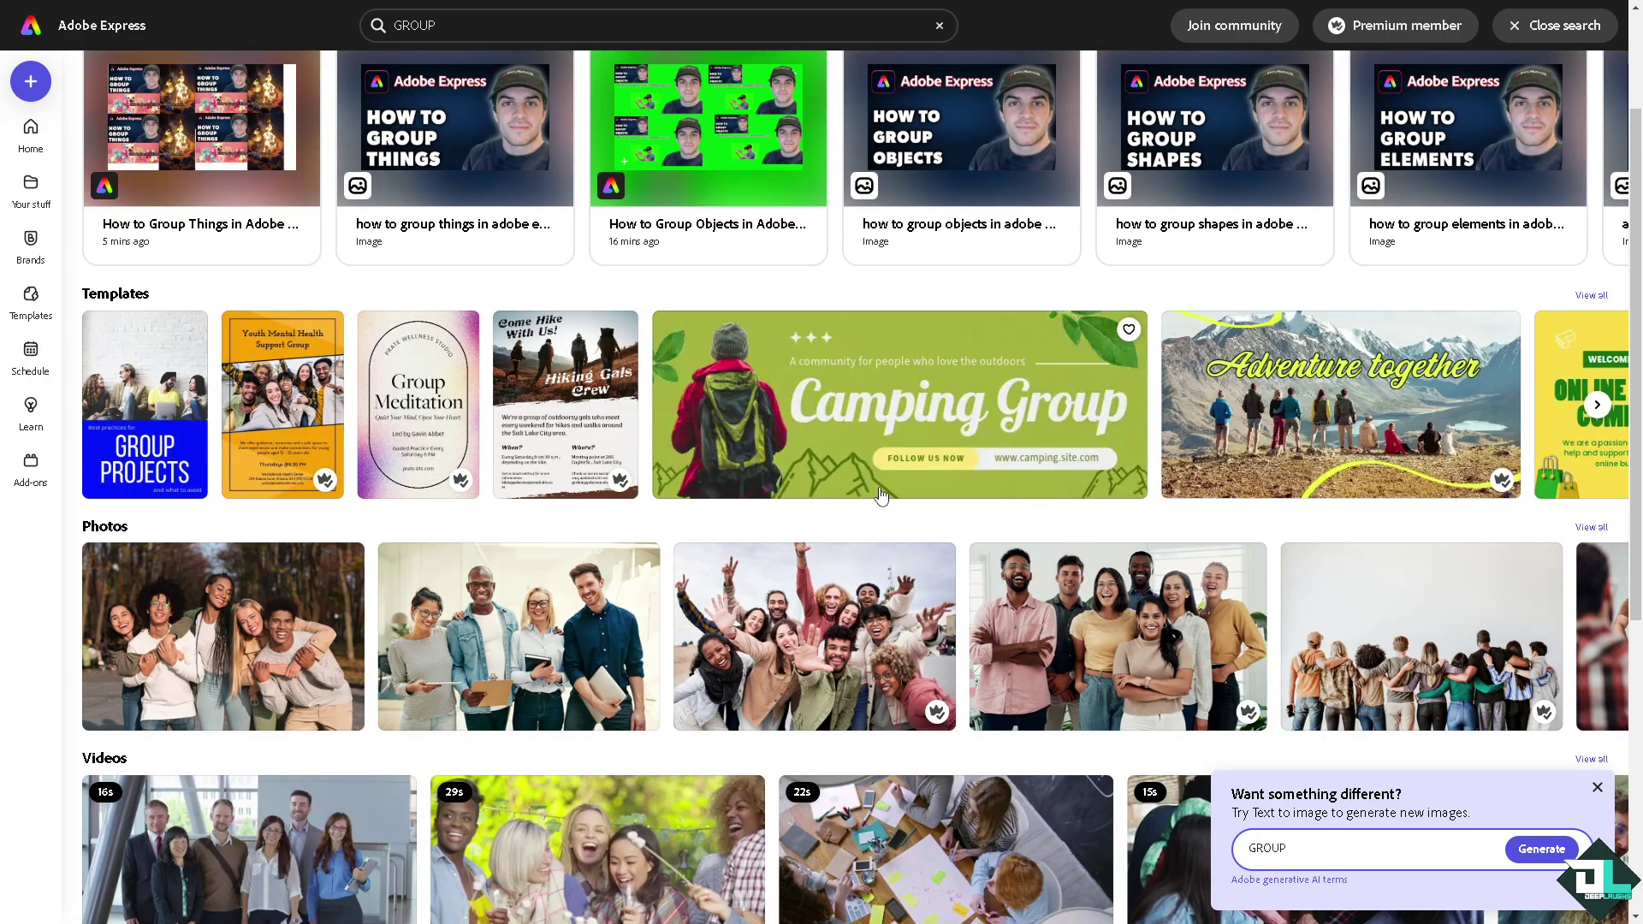
left_click(864, 413)
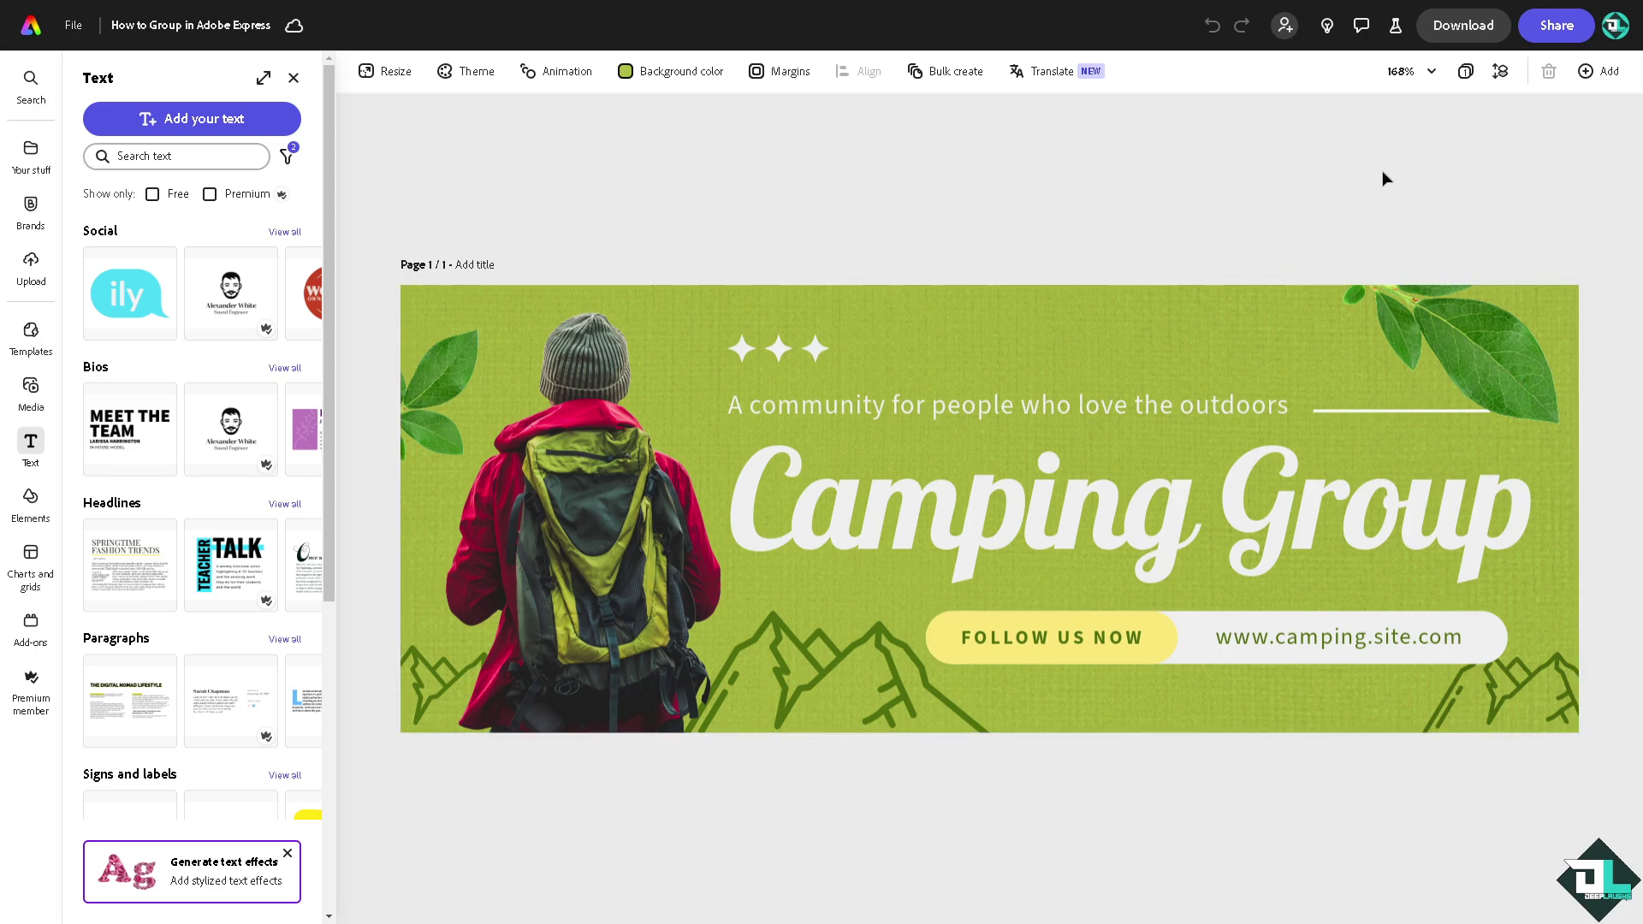
Add a blank same-size second page and delete the title accidentally pasted onto it
left_click(605, 461)
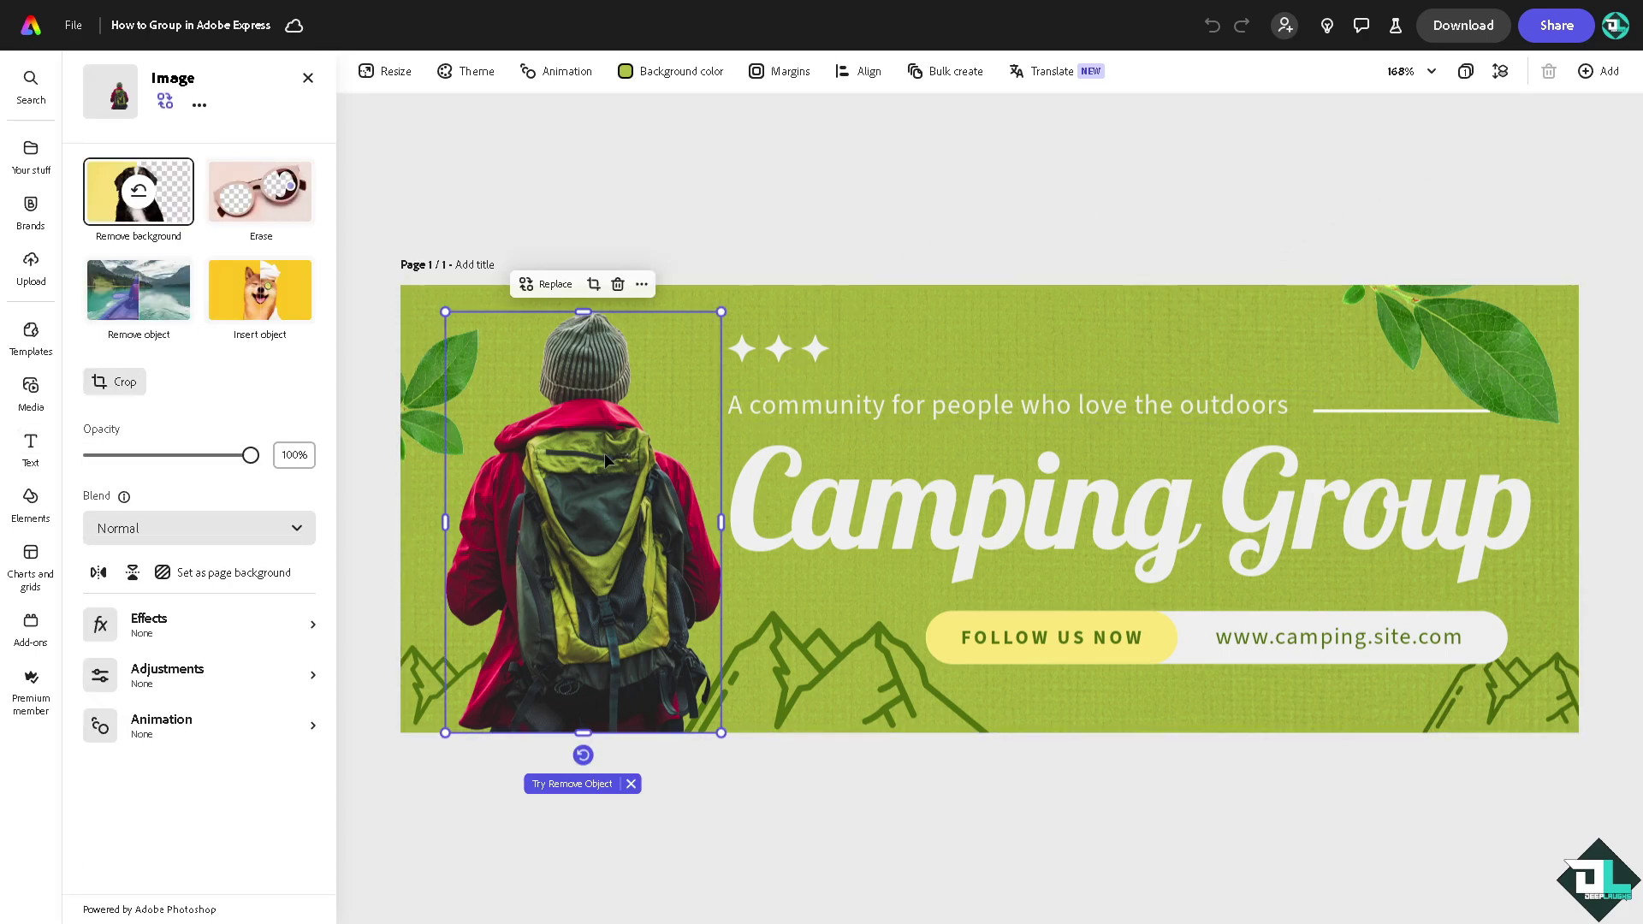
left_click(1607, 77)
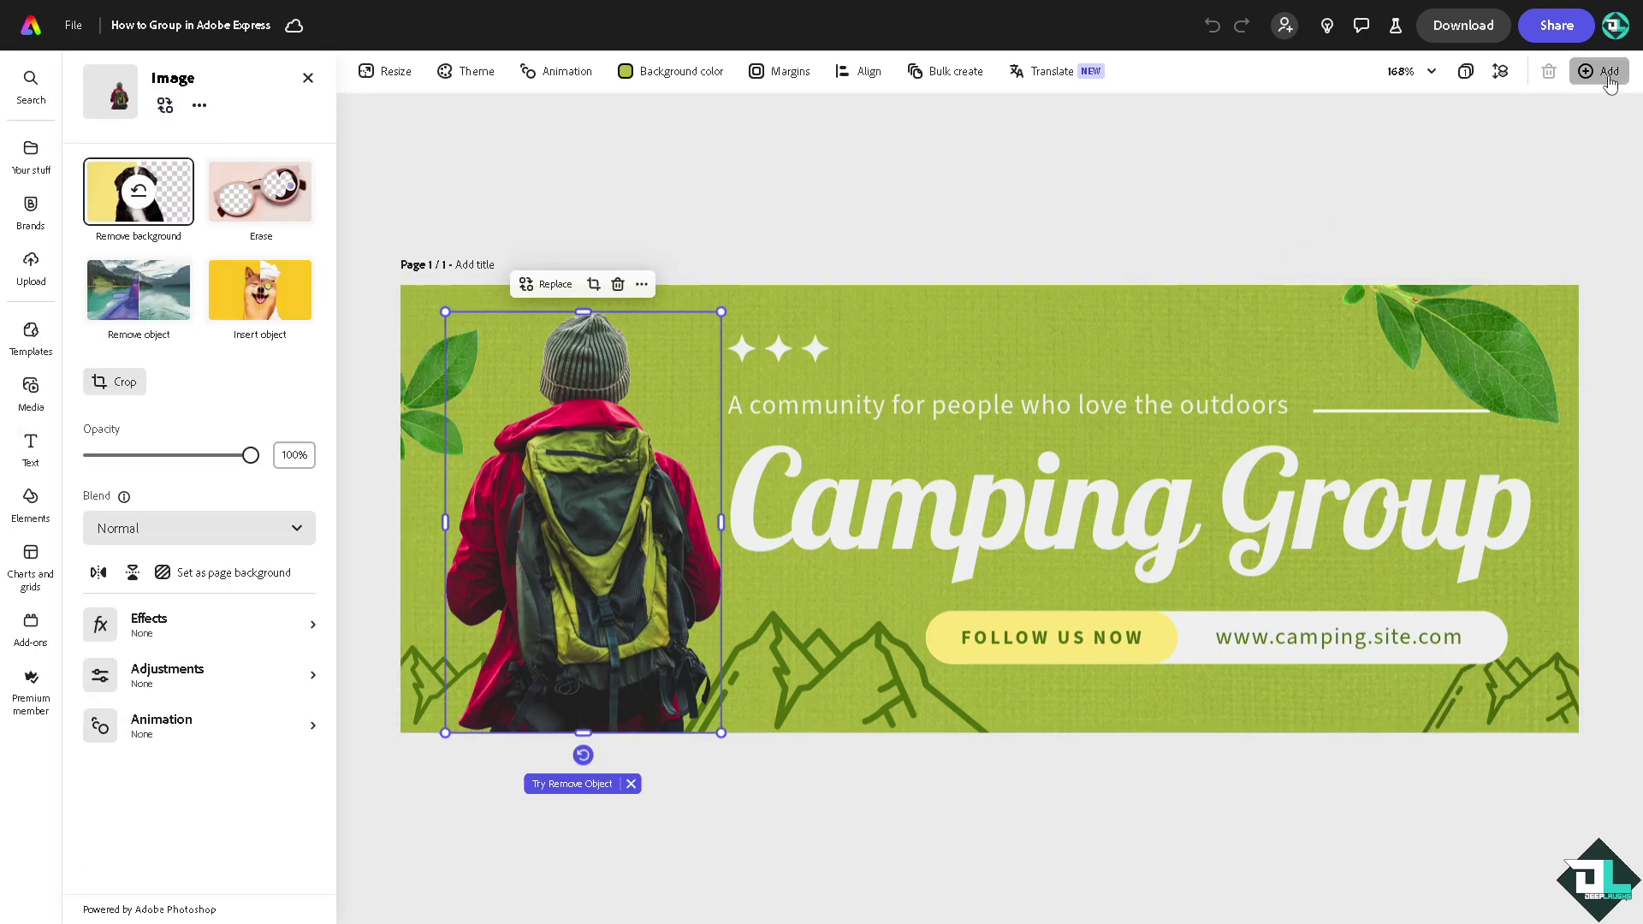
left_click(1542, 138)
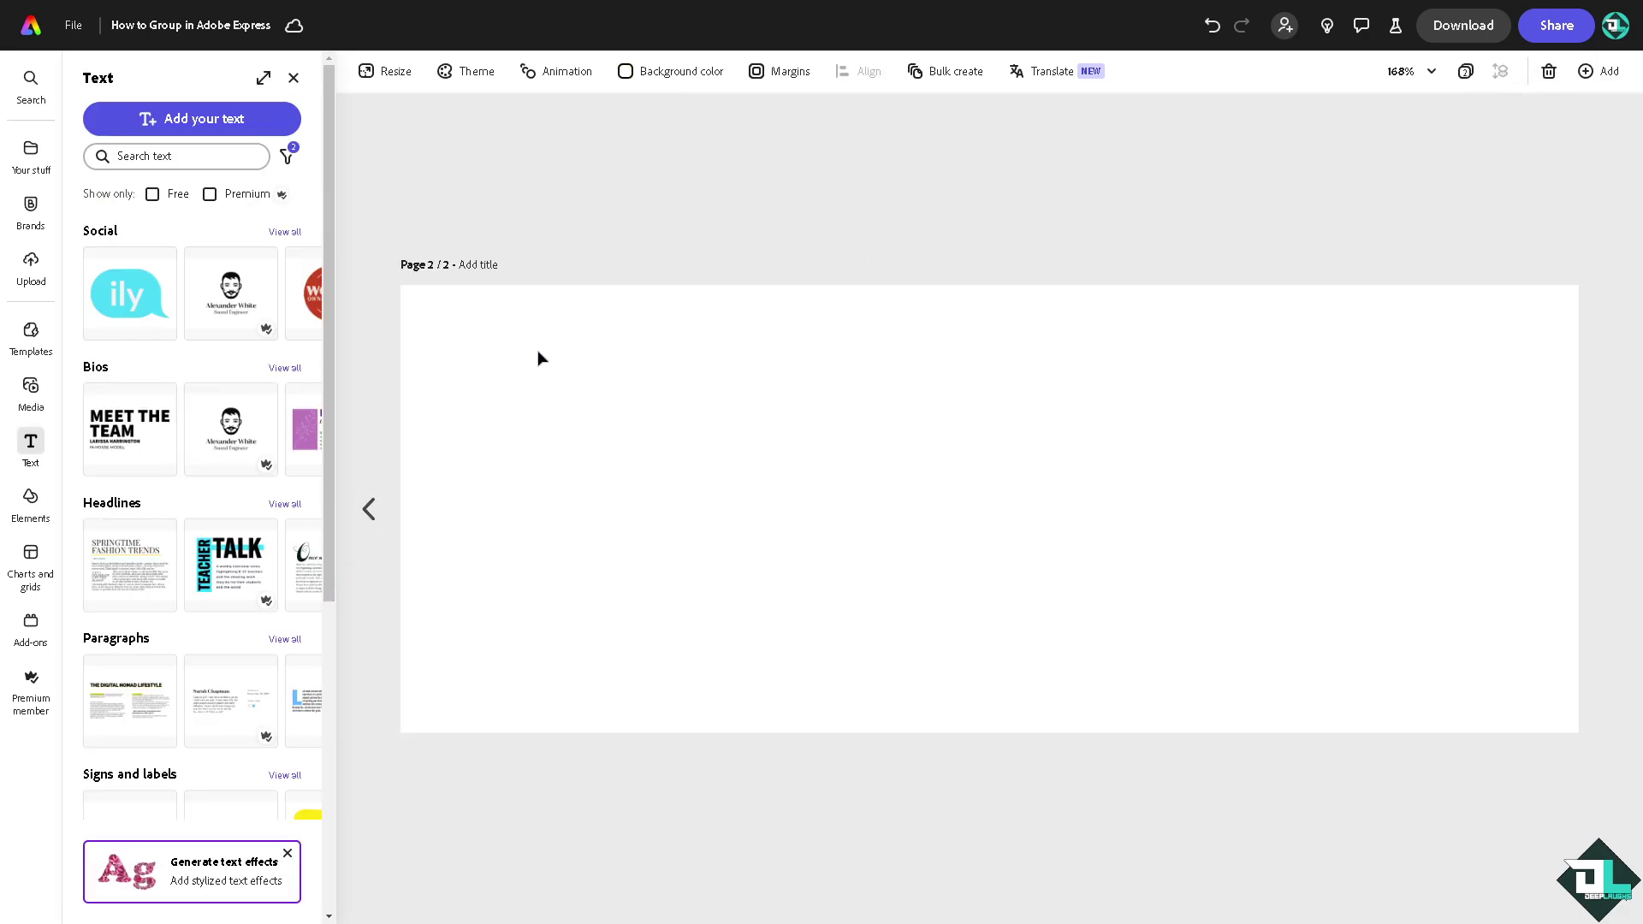
key("ctrl+v")
key("Delete")
Retry pasting the hiker photo onto page 2 and remove the stray title again
left_click(369, 509)
left_click(581, 424)
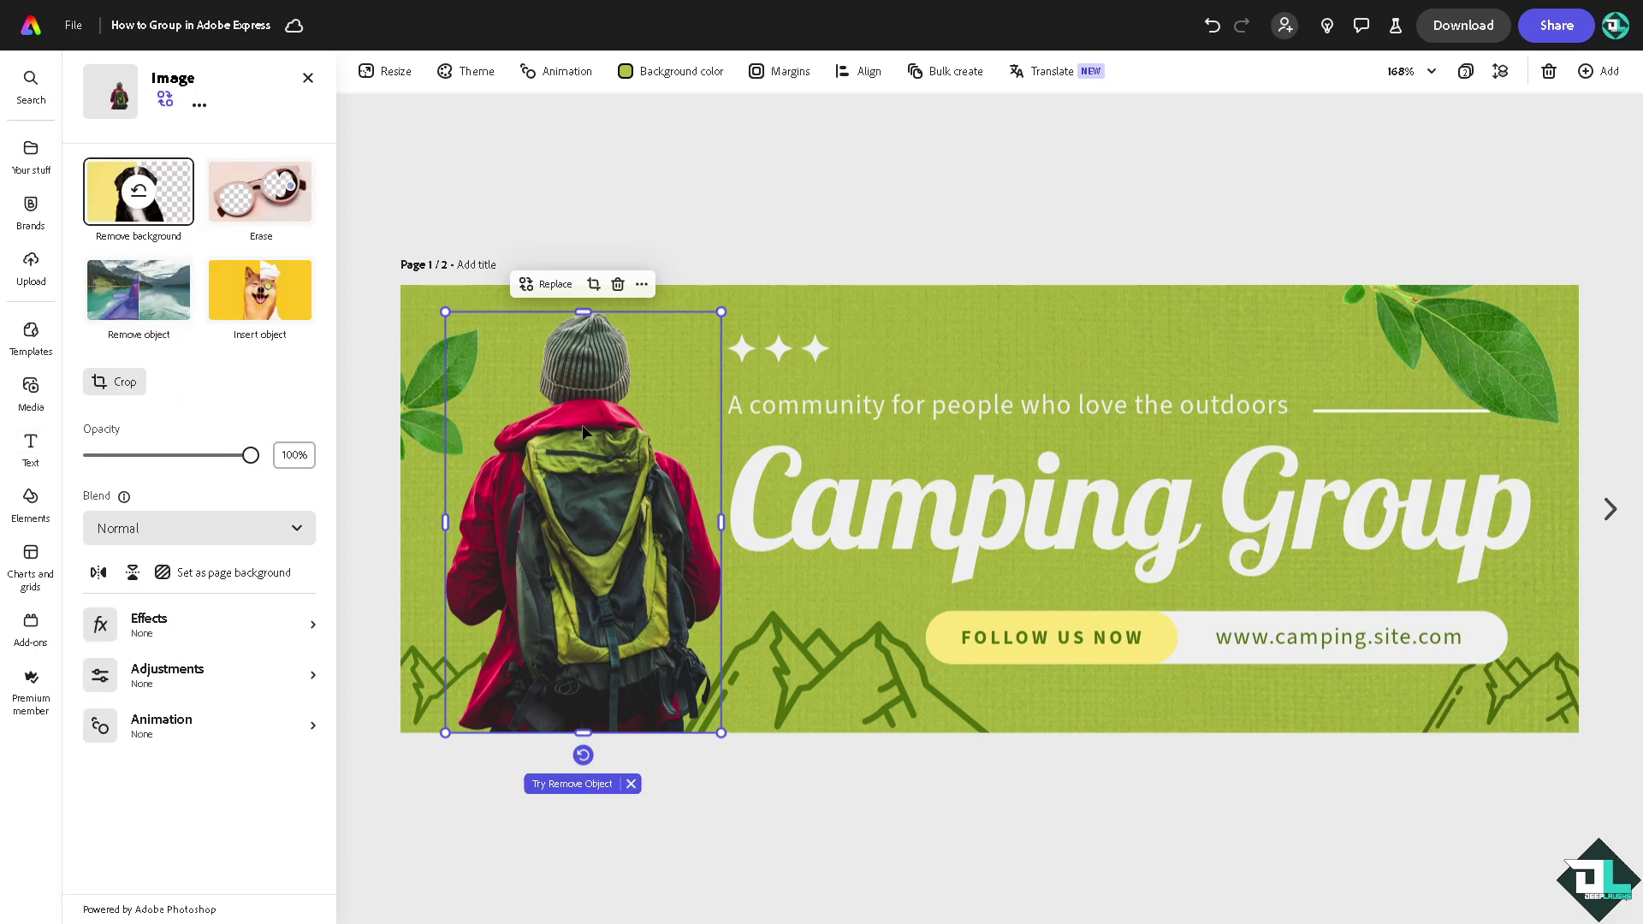
left_click(1606, 508)
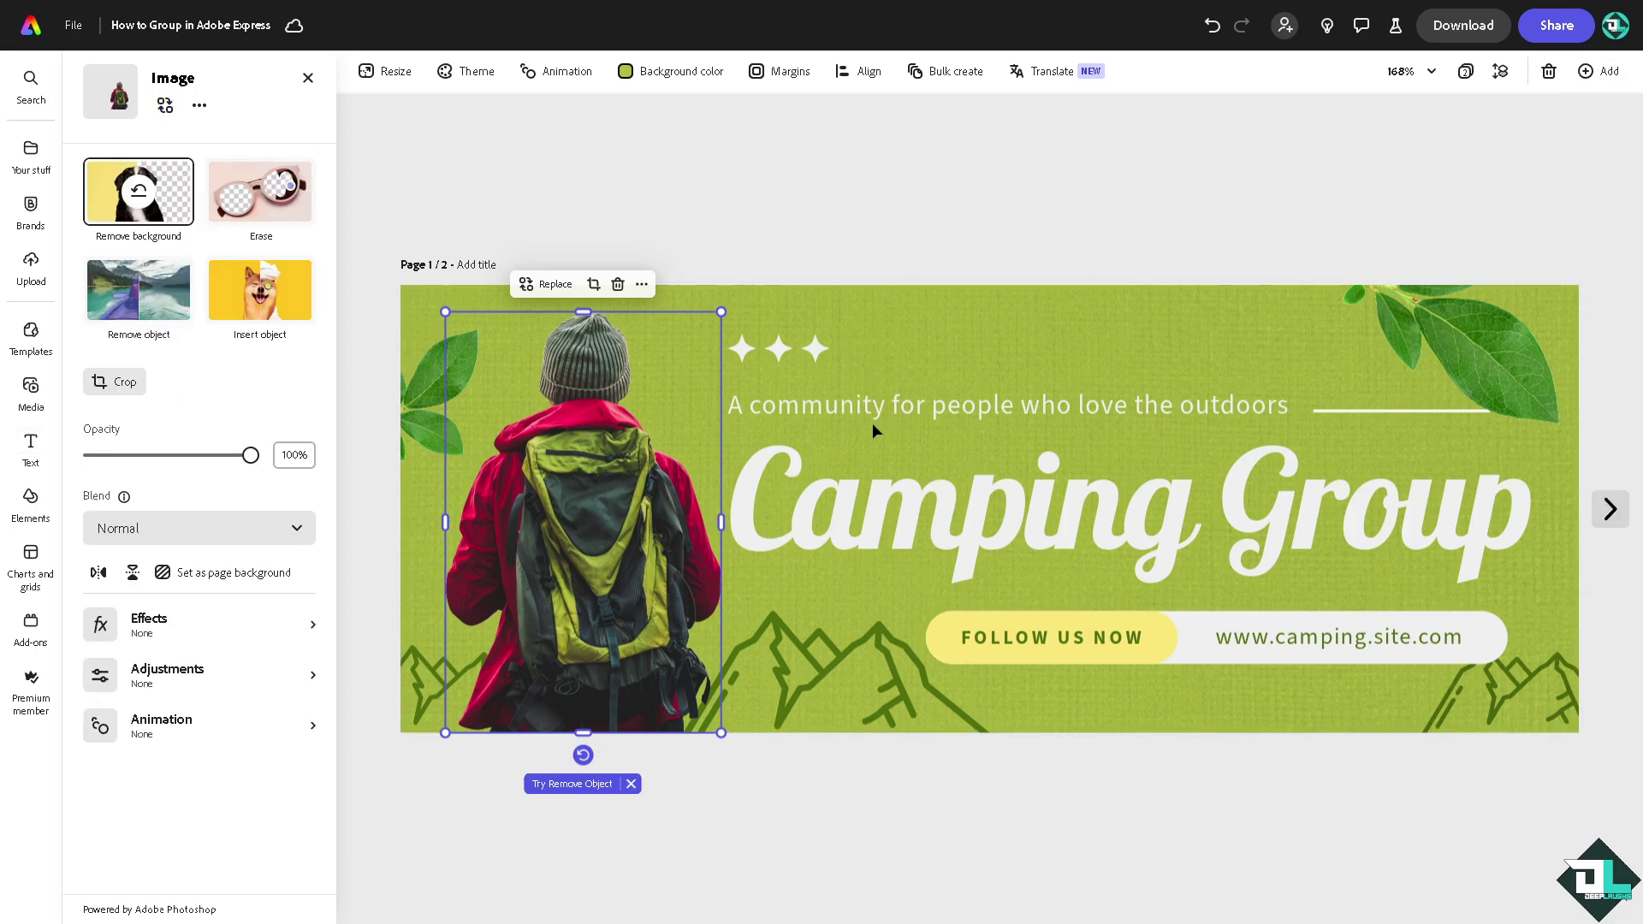
key("ctrl+v")
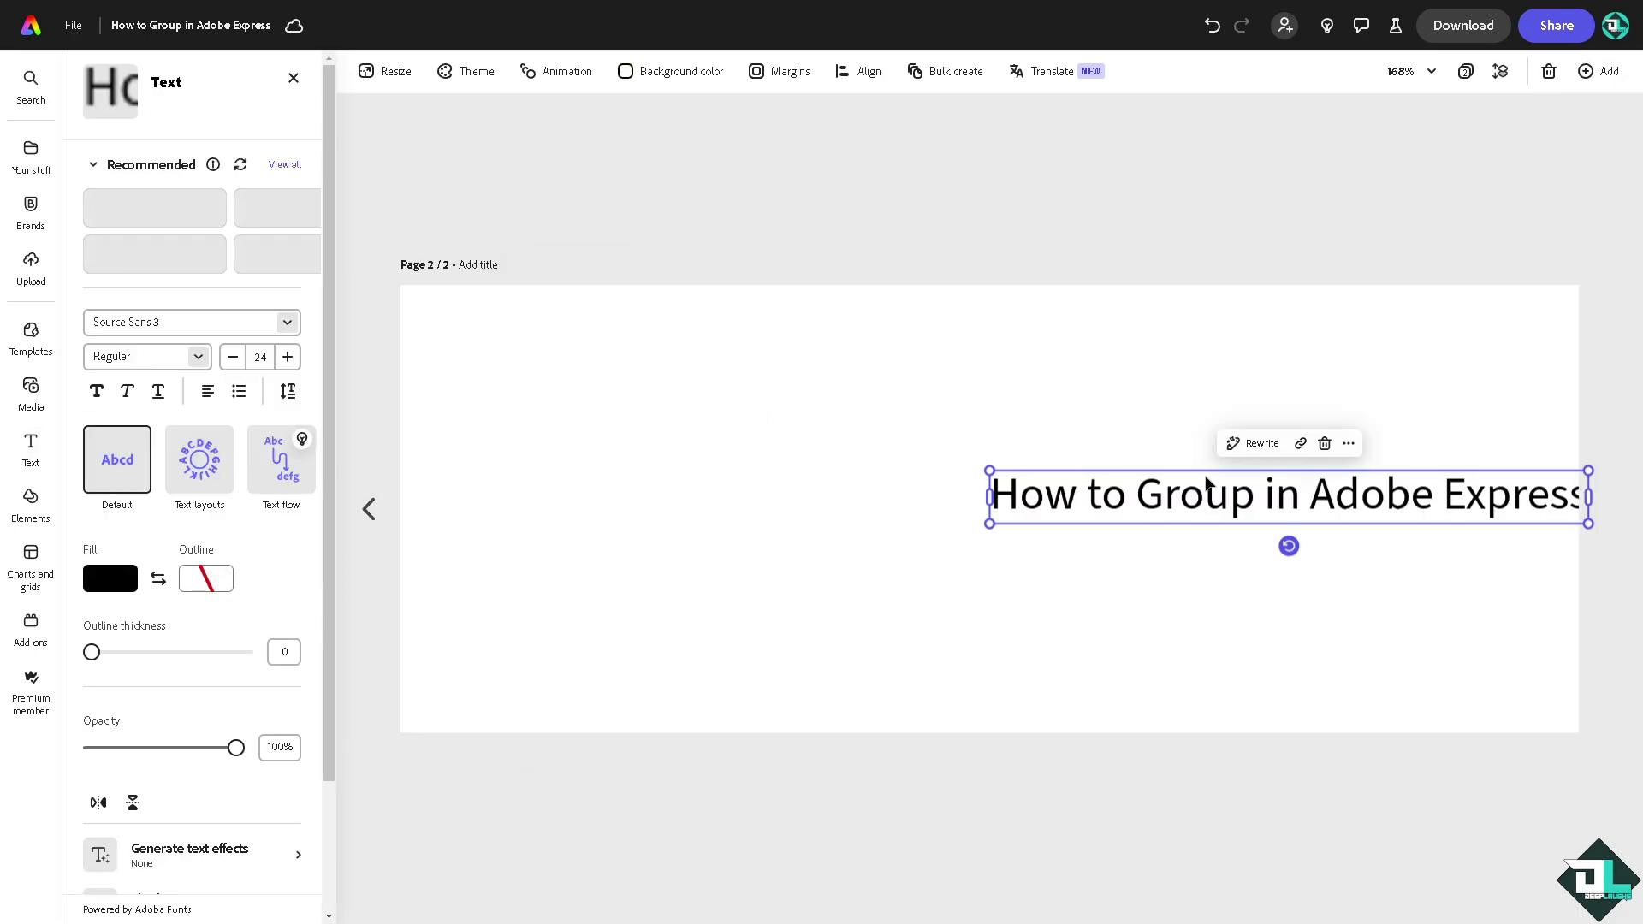
key("Delete")
Copy the hiker photo from the camping banner page via its right-click menu
left_click(369, 509)
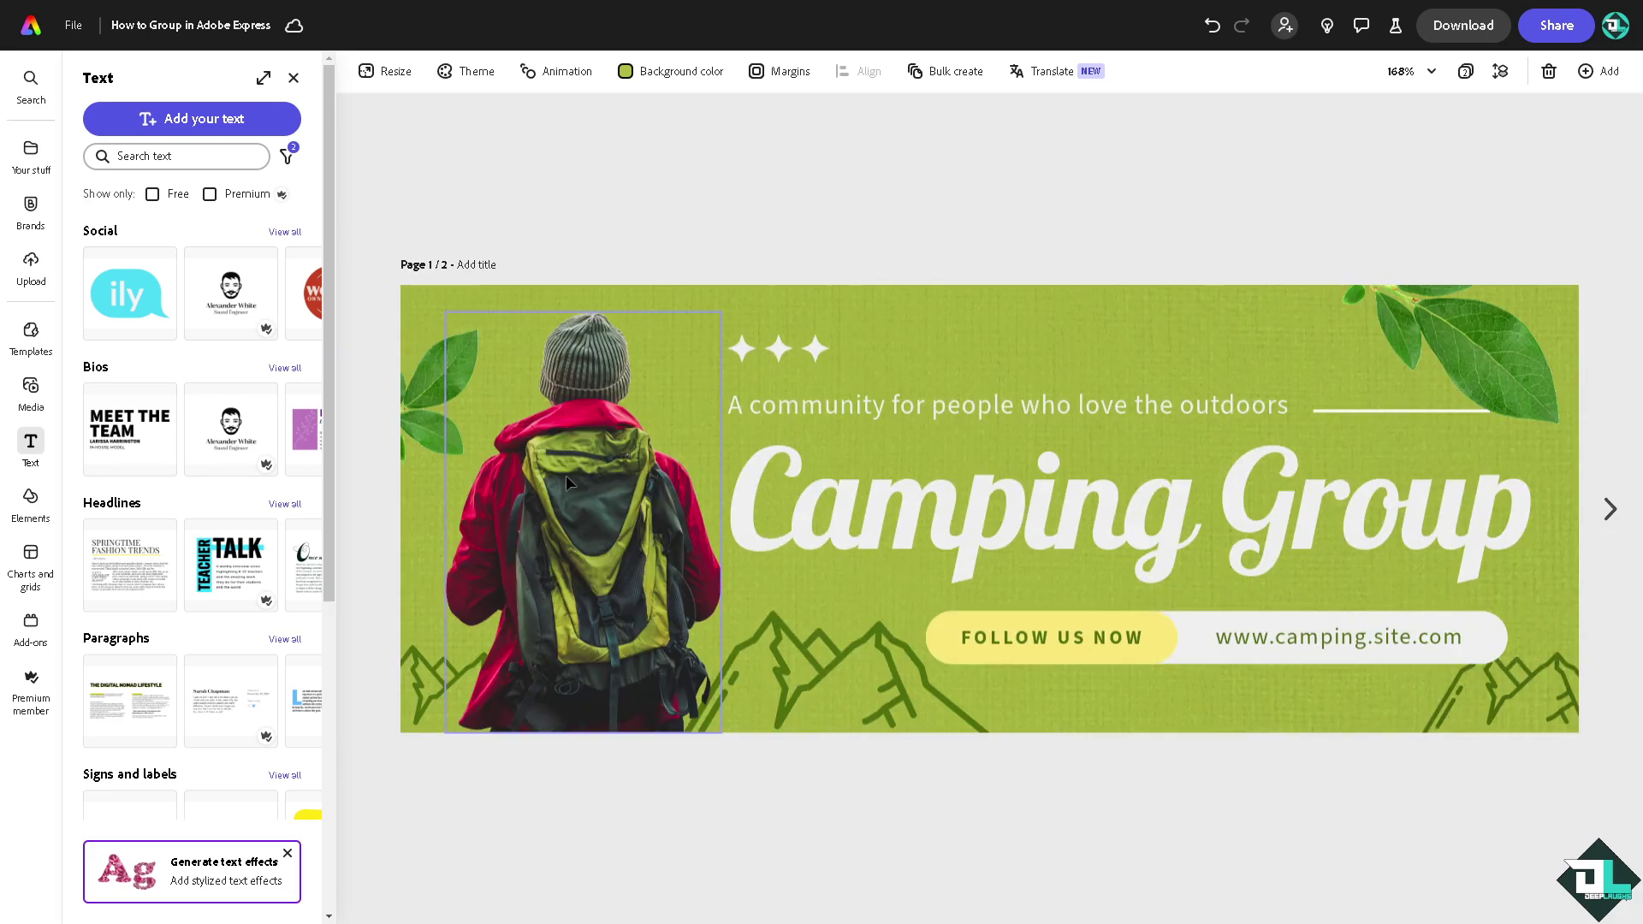
left_click(568, 474)
right_click(571, 480)
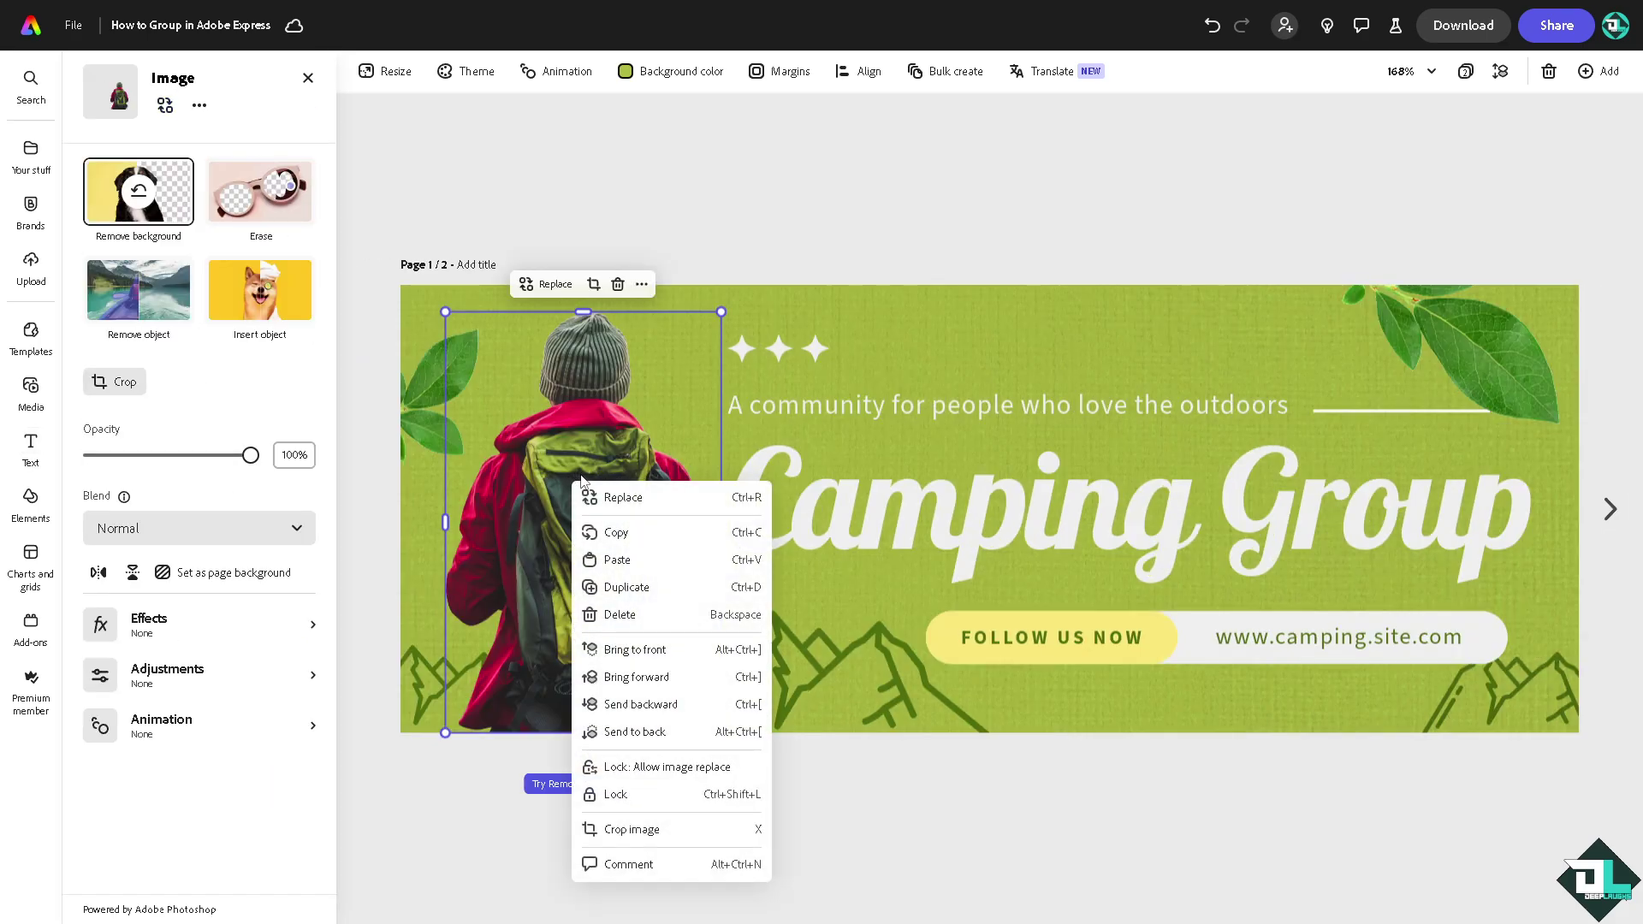
left_click(642, 534)
Paste the hiker photo onto page 2 and shrink it by its corner handle
left_click(1608, 509)
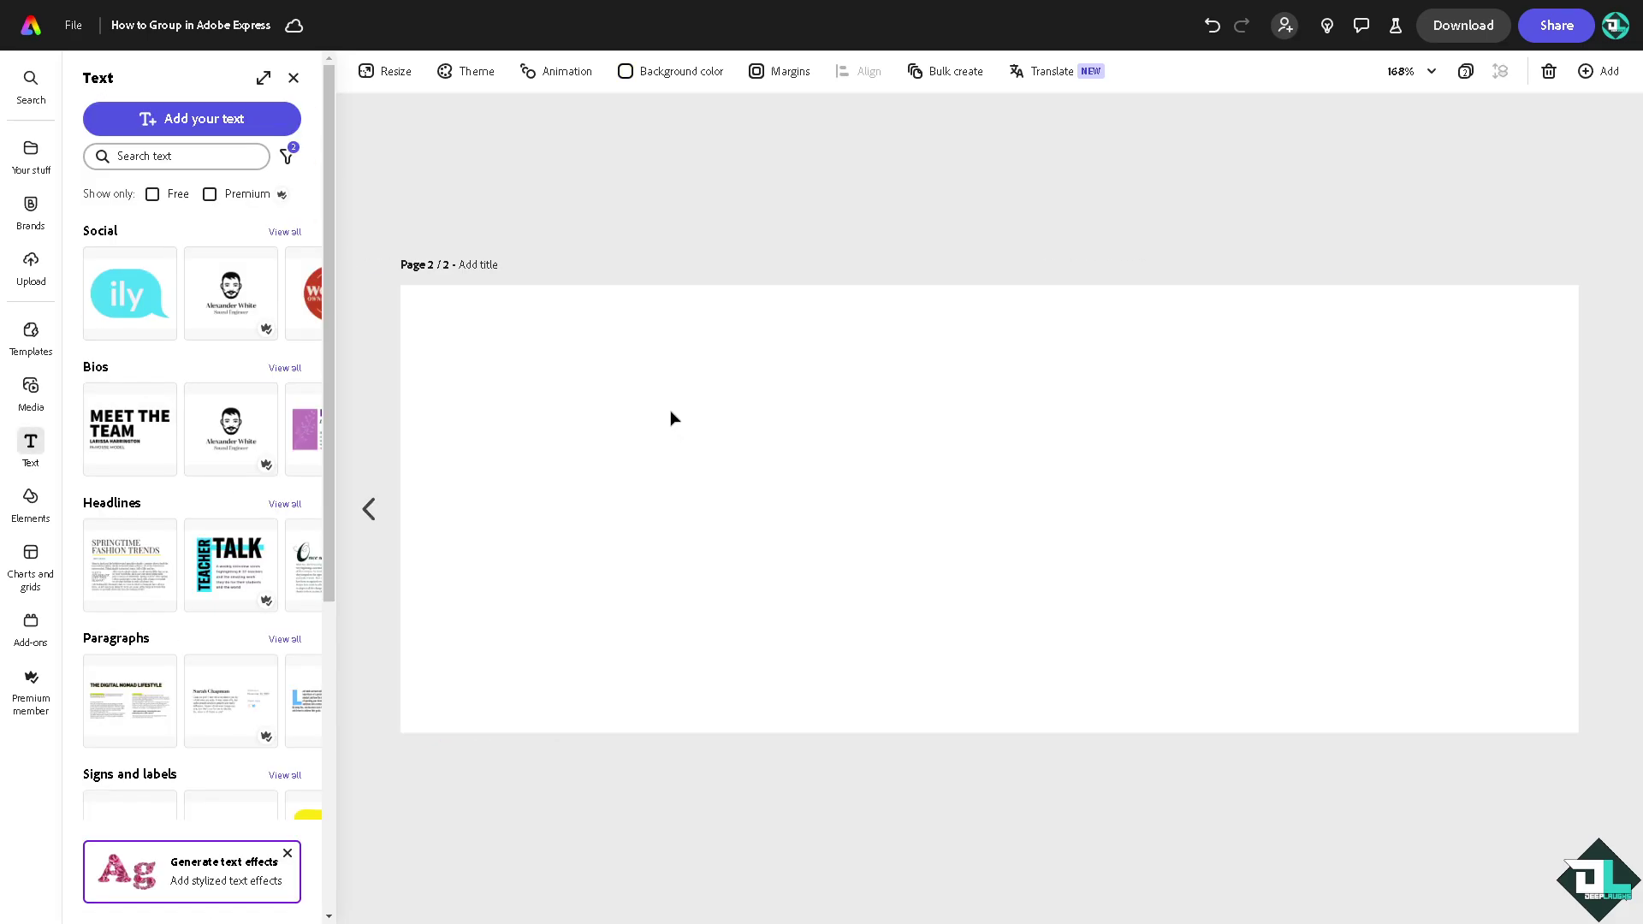
left_click(732, 462)
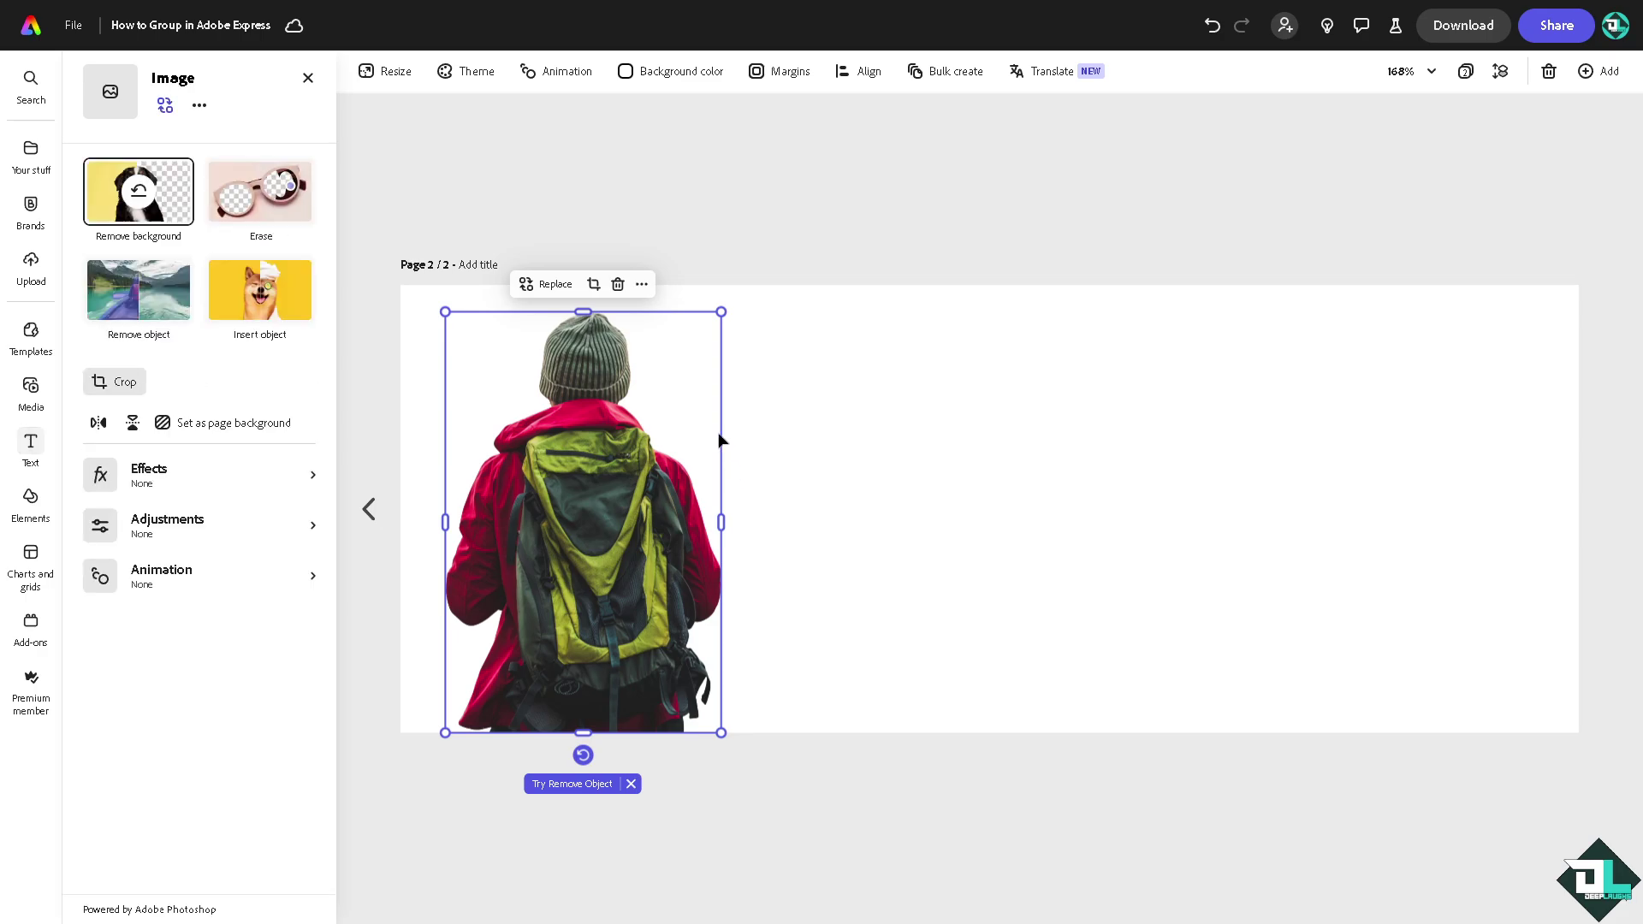
left_click_drag(618, 459, 607, 444)
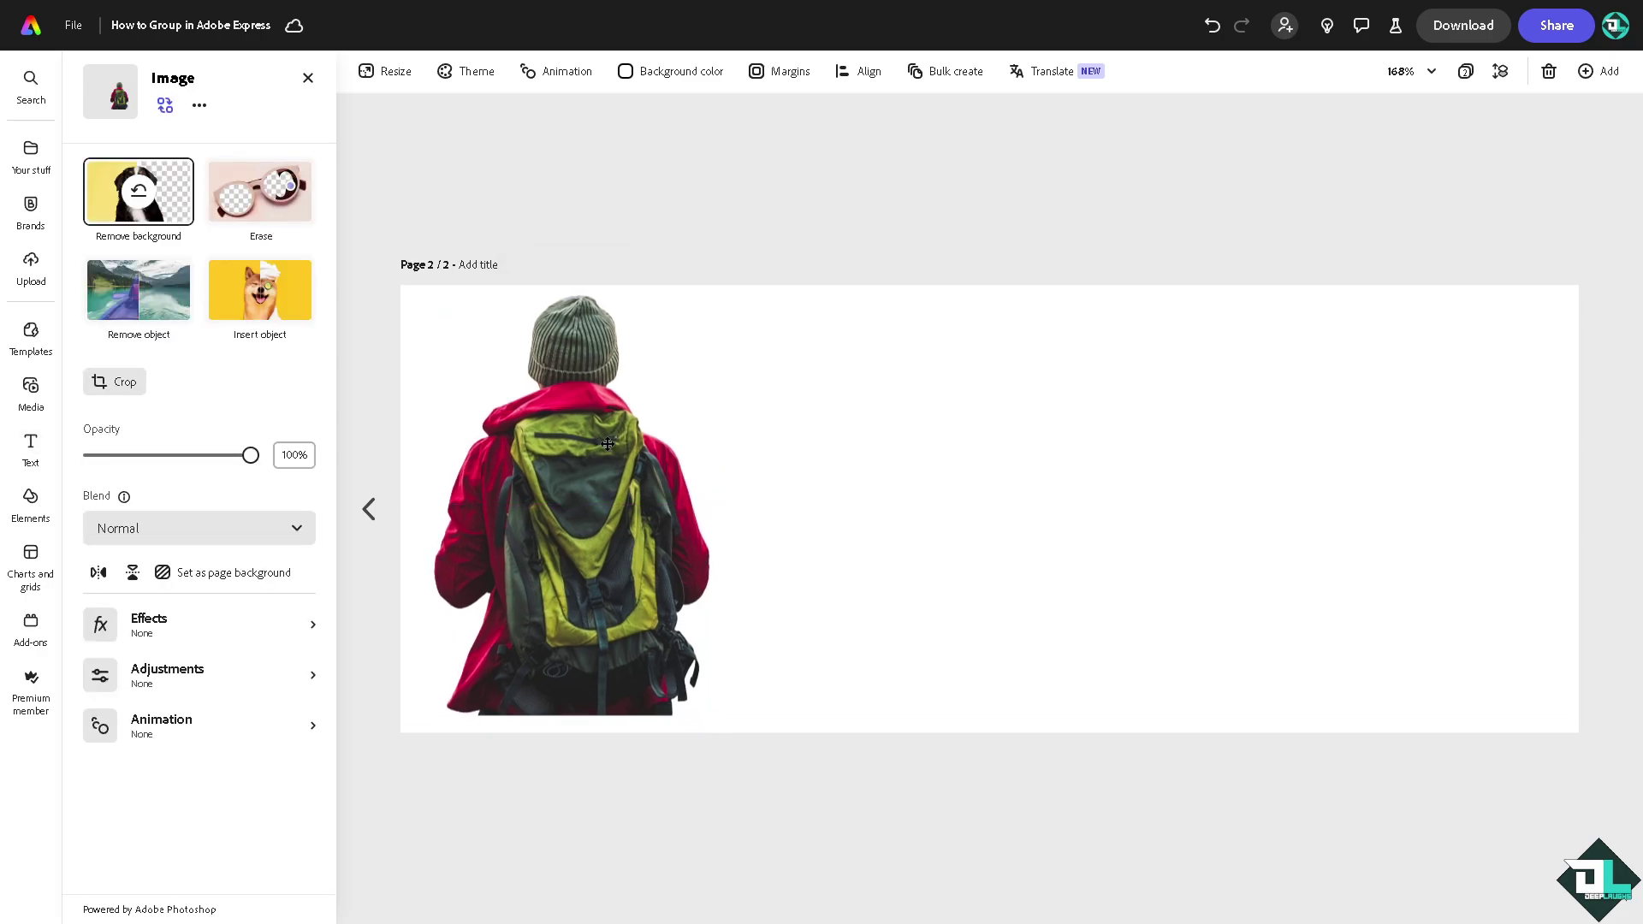
left_click_drag(710, 715, 638, 607)
Duplicate the hiker three times and line the four copies up in a row
key("ctrl+d")
left_click_drag(706, 507, 753, 346)
key("ctrl+d")
left_click_drag(982, 612, 1057, 445)
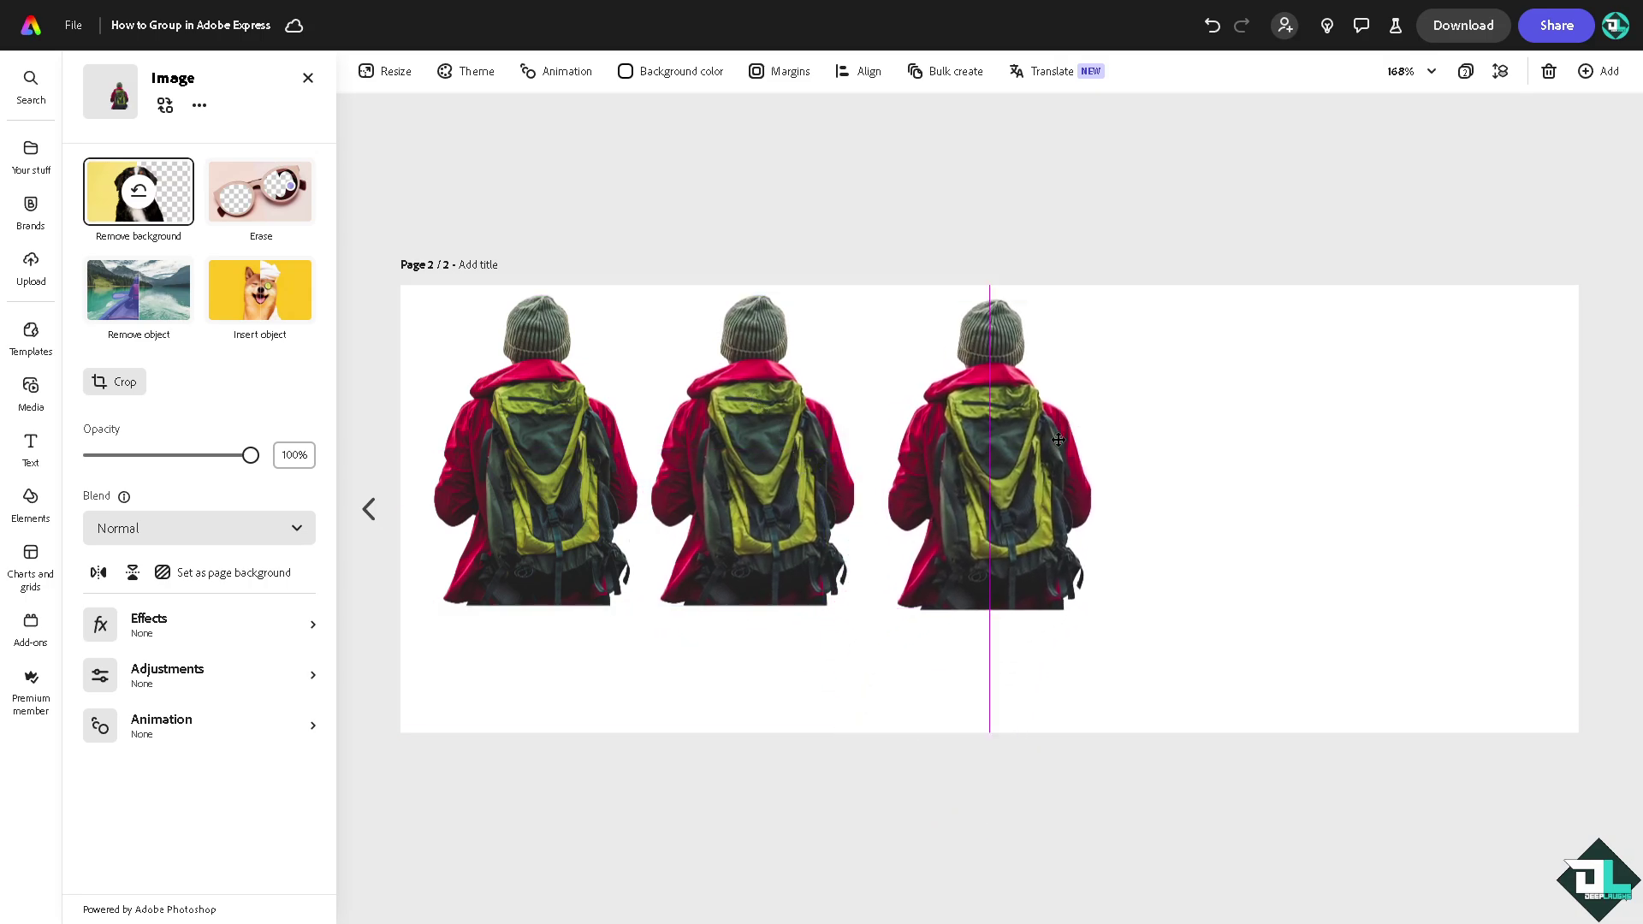
key("ctrl+d")
left_click_drag(1157, 562, 1240, 397)
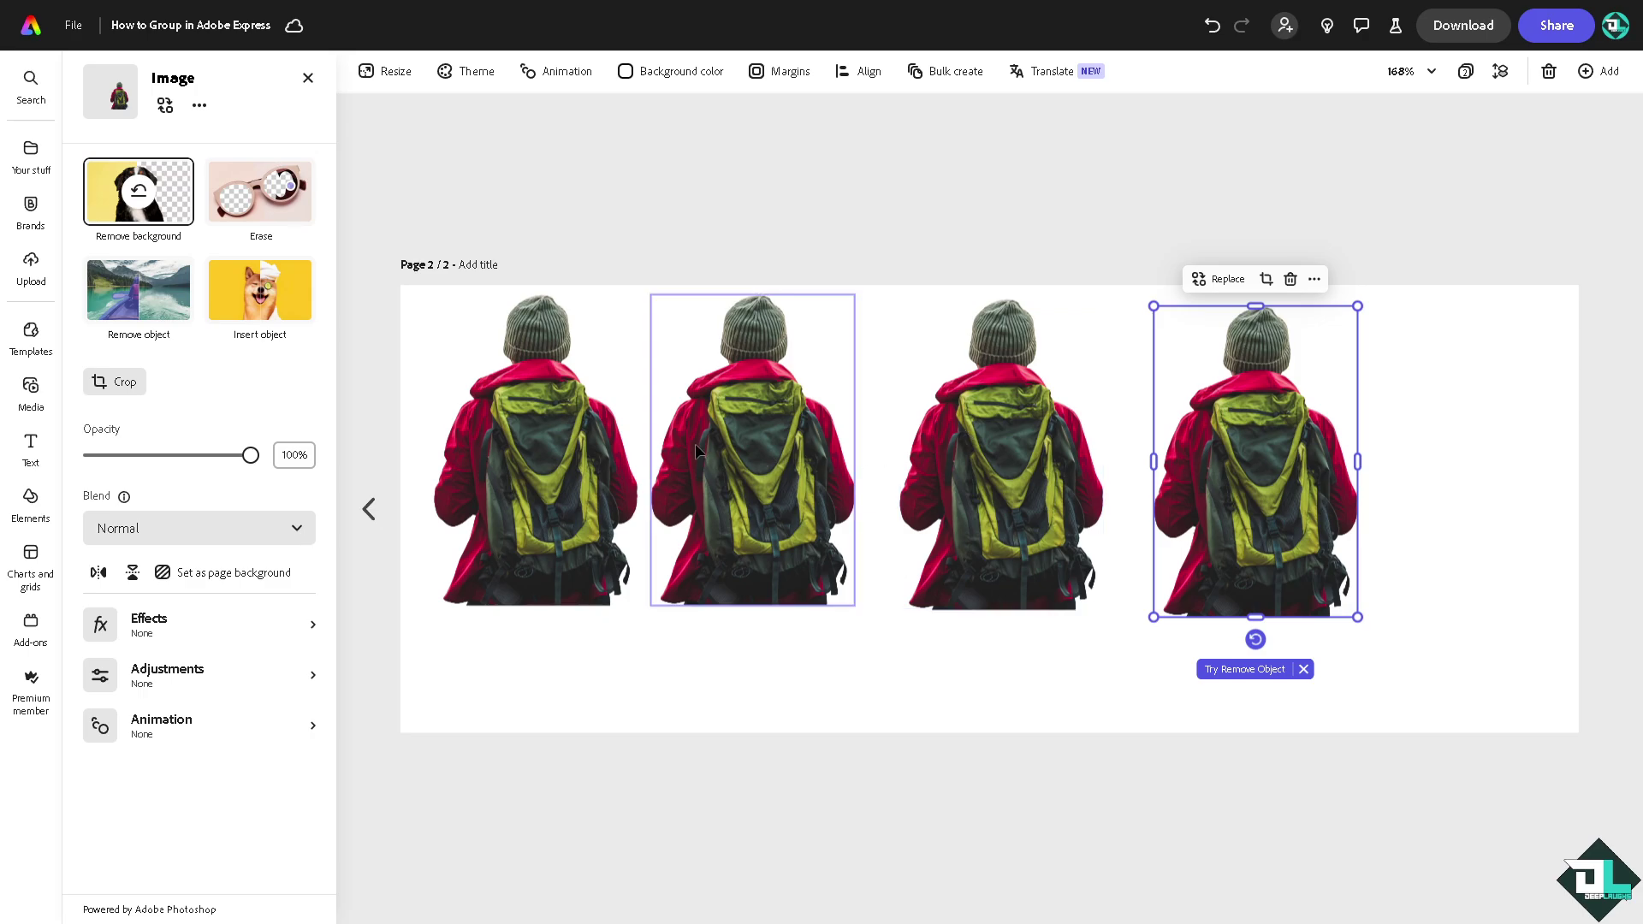
Select all four hikers, scale them down together, and duplicate the set
left_click(563, 409)
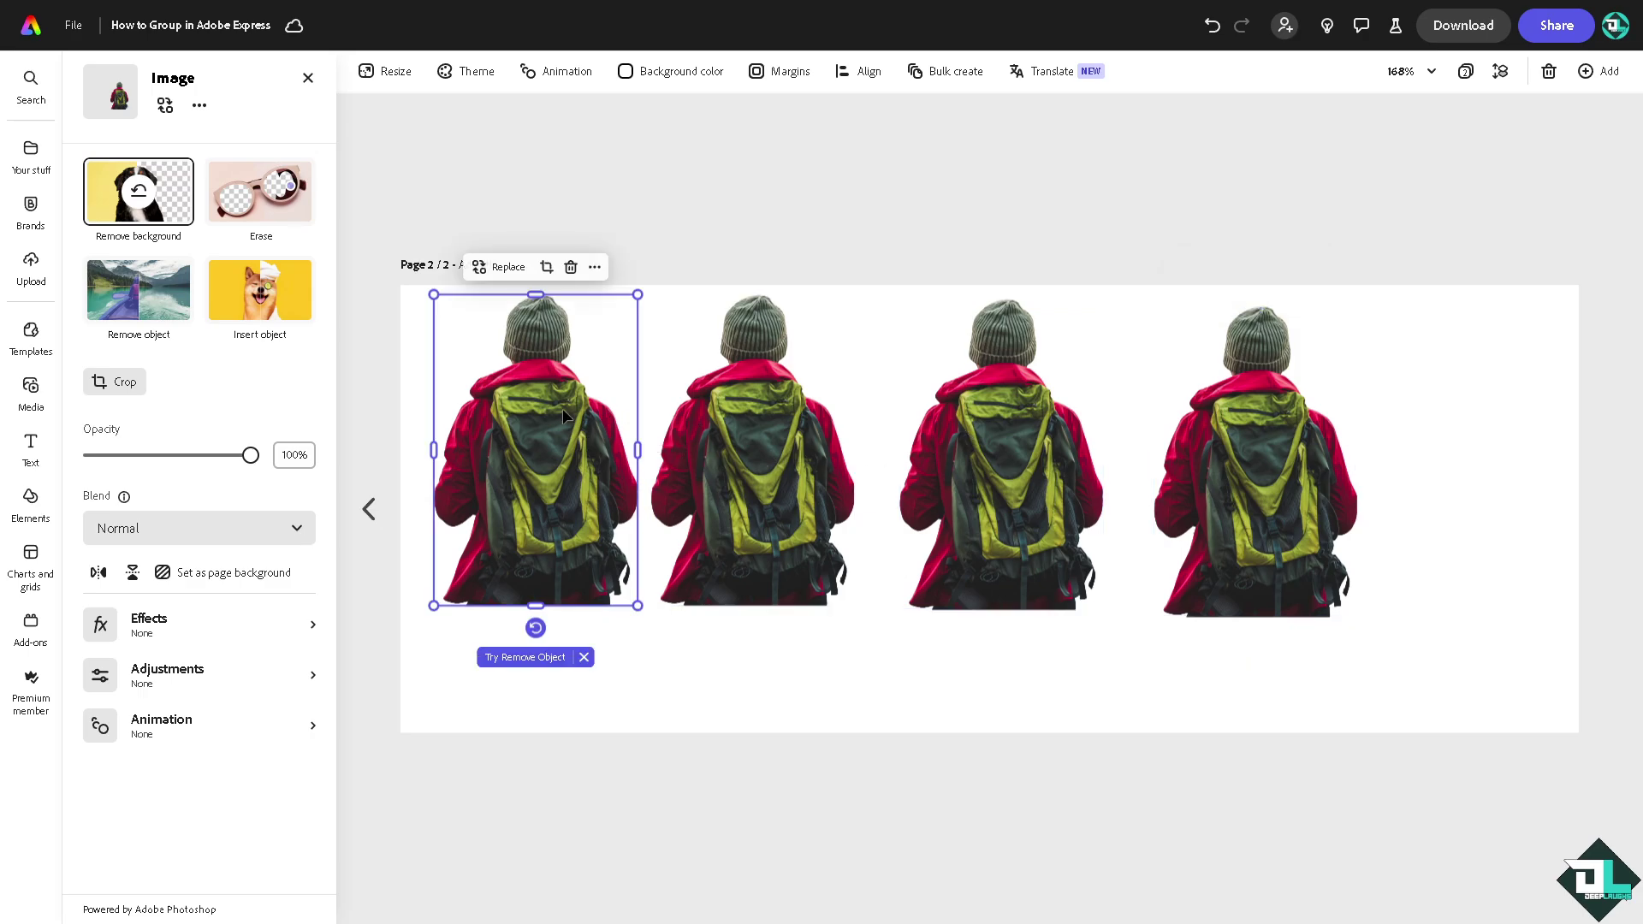
left_click(719, 415, "shift")
left_click(960, 420, "shift")
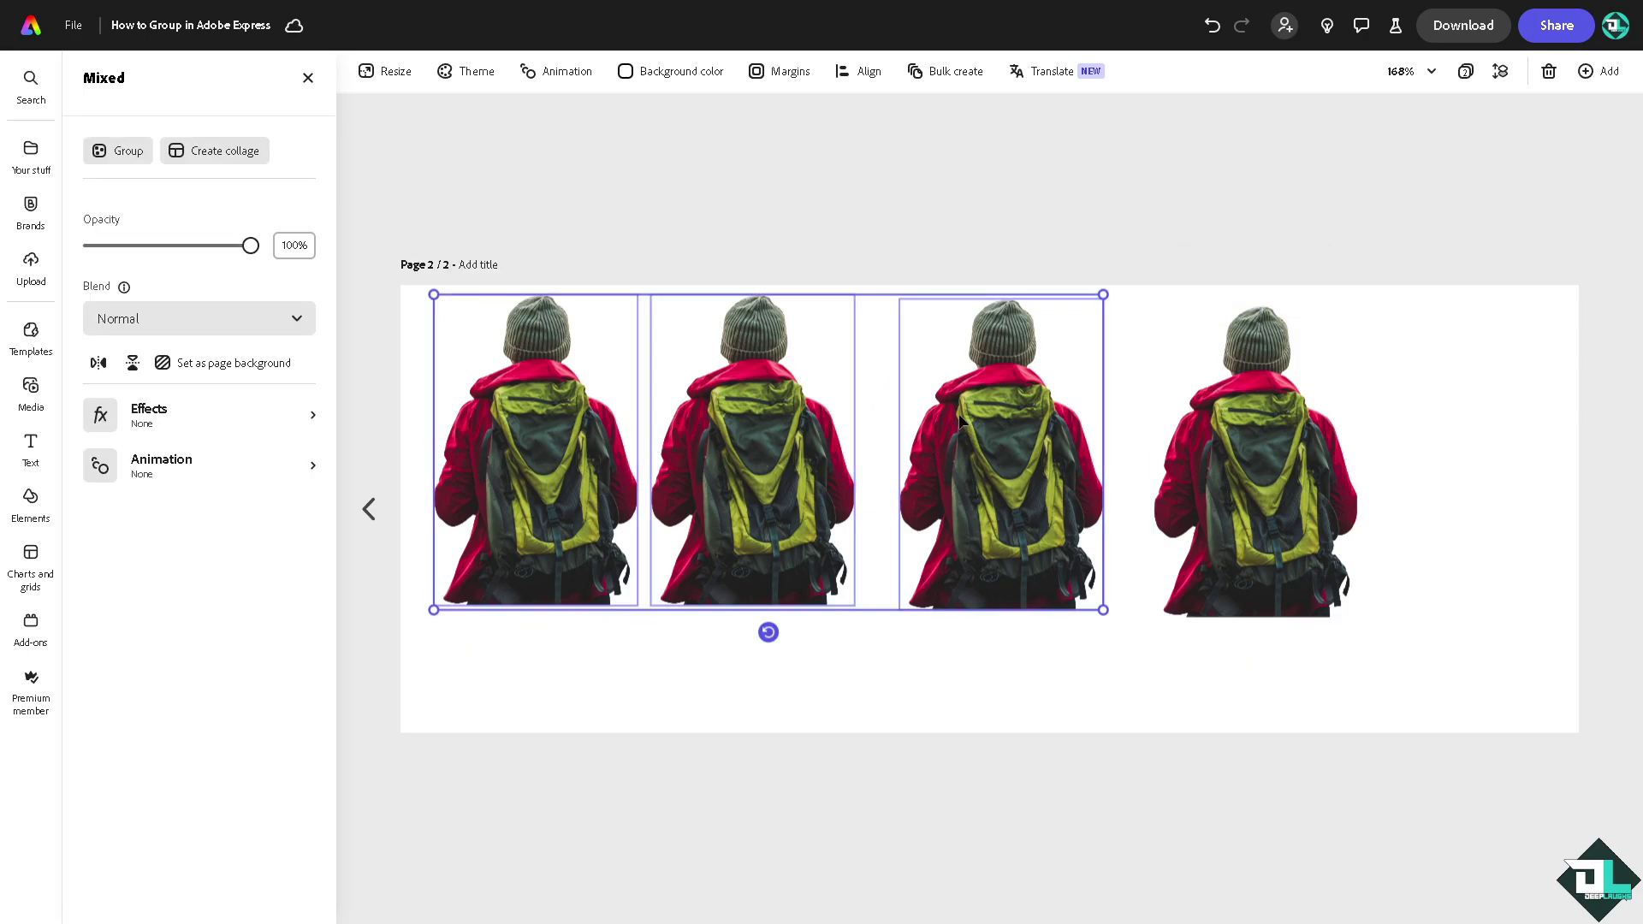
left_click(1243, 451, "shift")
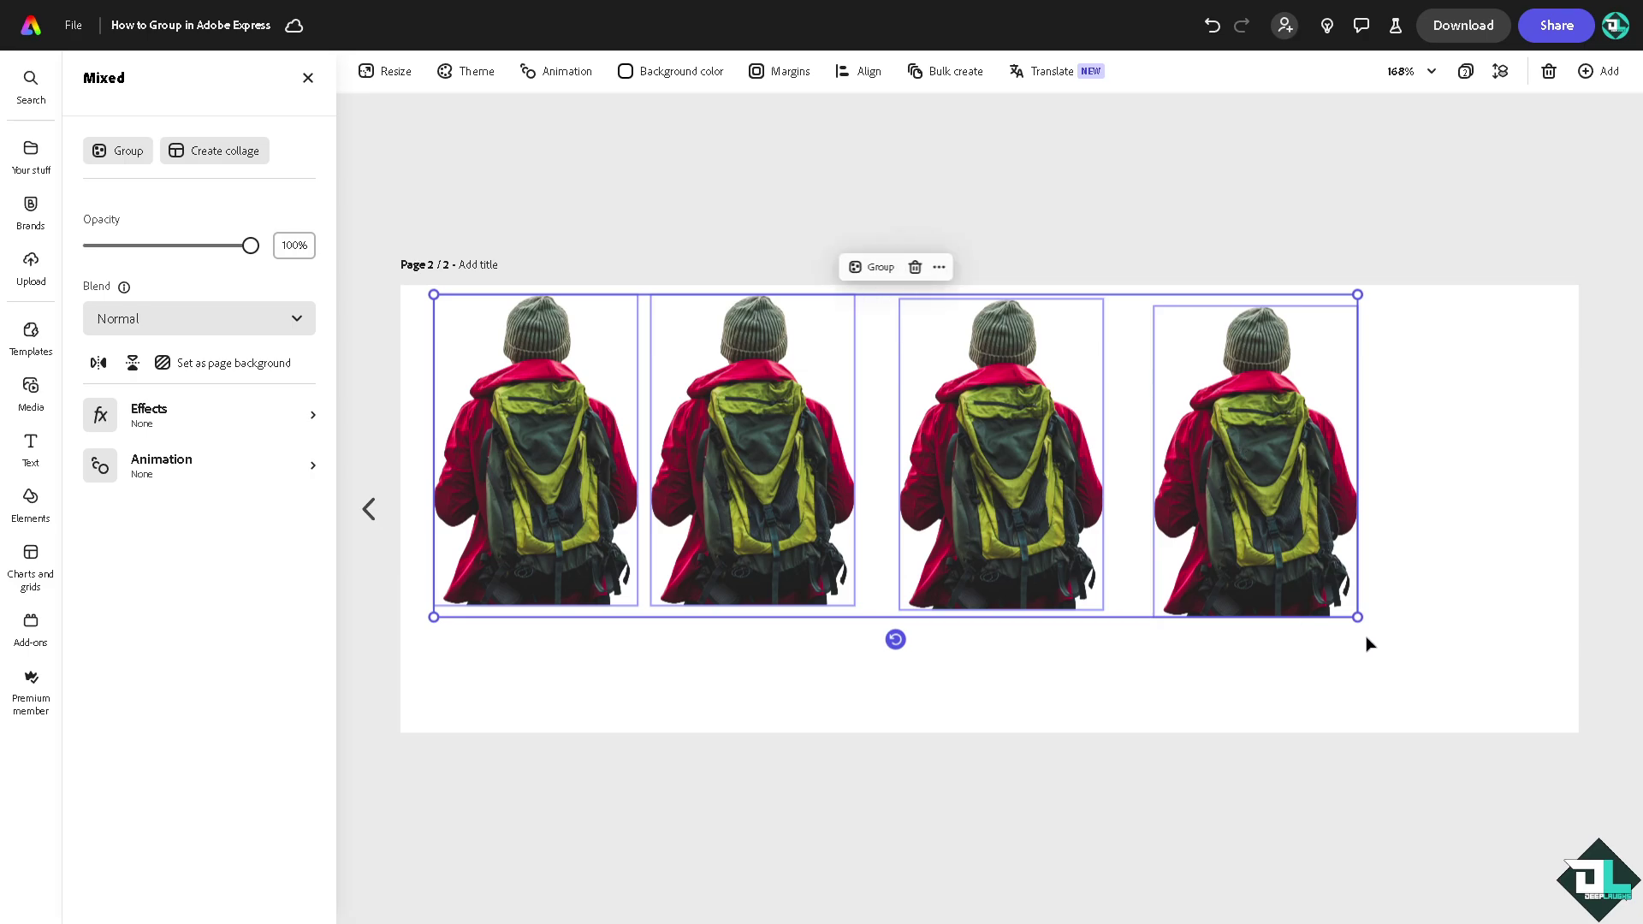
left_click_drag(1359, 619, 1012, 366)
key("ctrl+d")
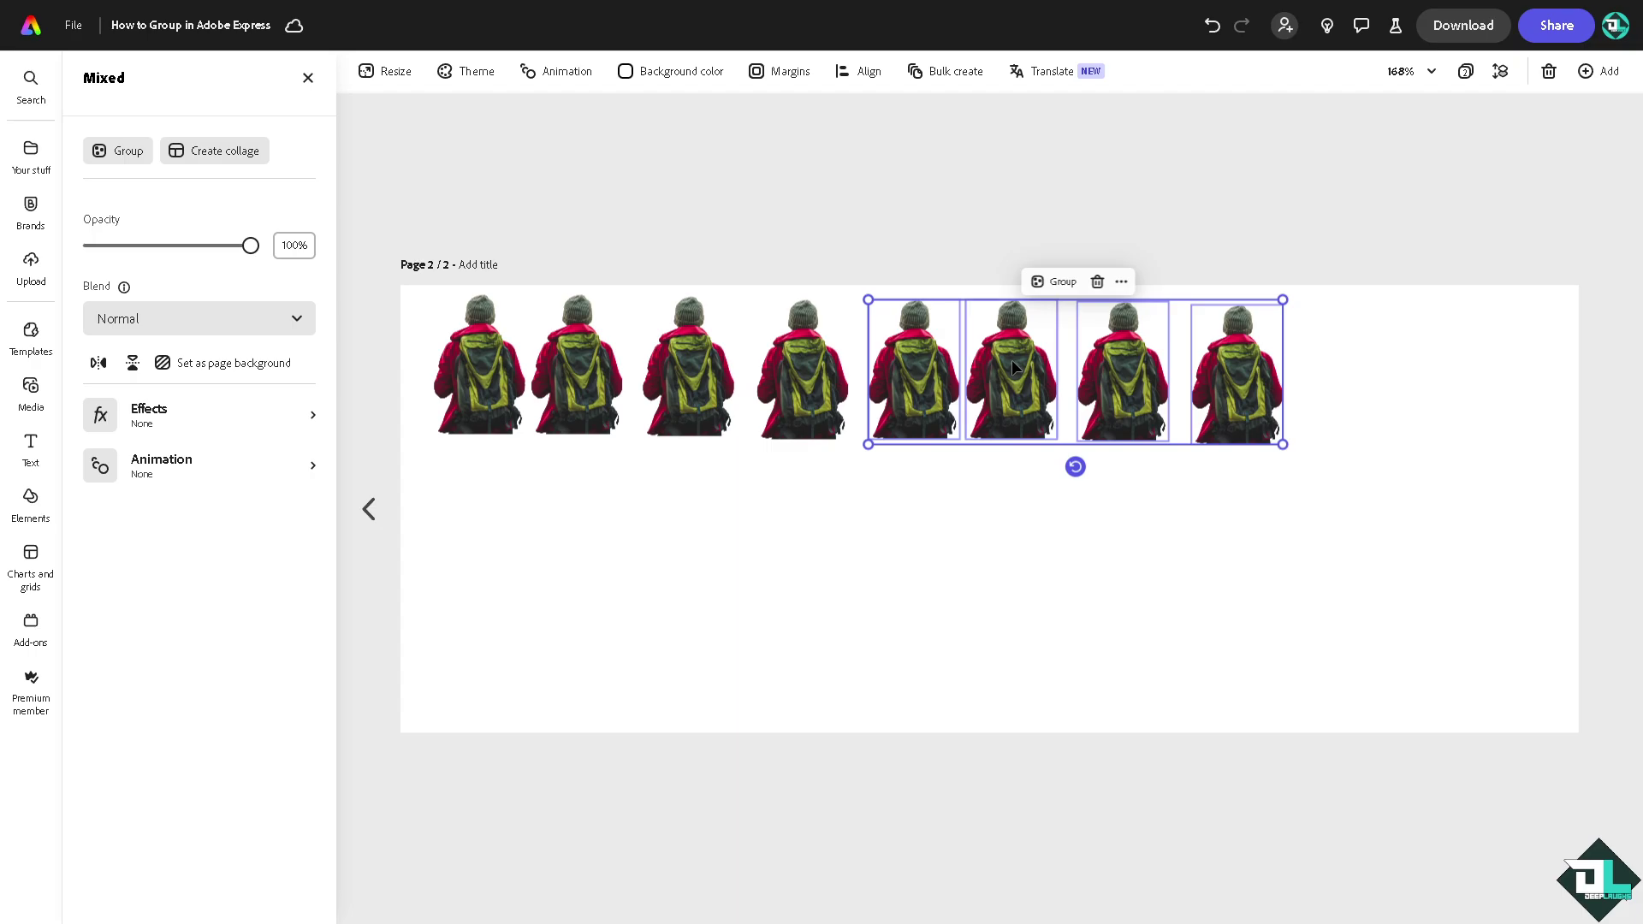
Duplicate the hiker set again and pack all copies into one row along the top edge
key("ctrl+d")
left_click_drag(1207, 568, 1478, 404)
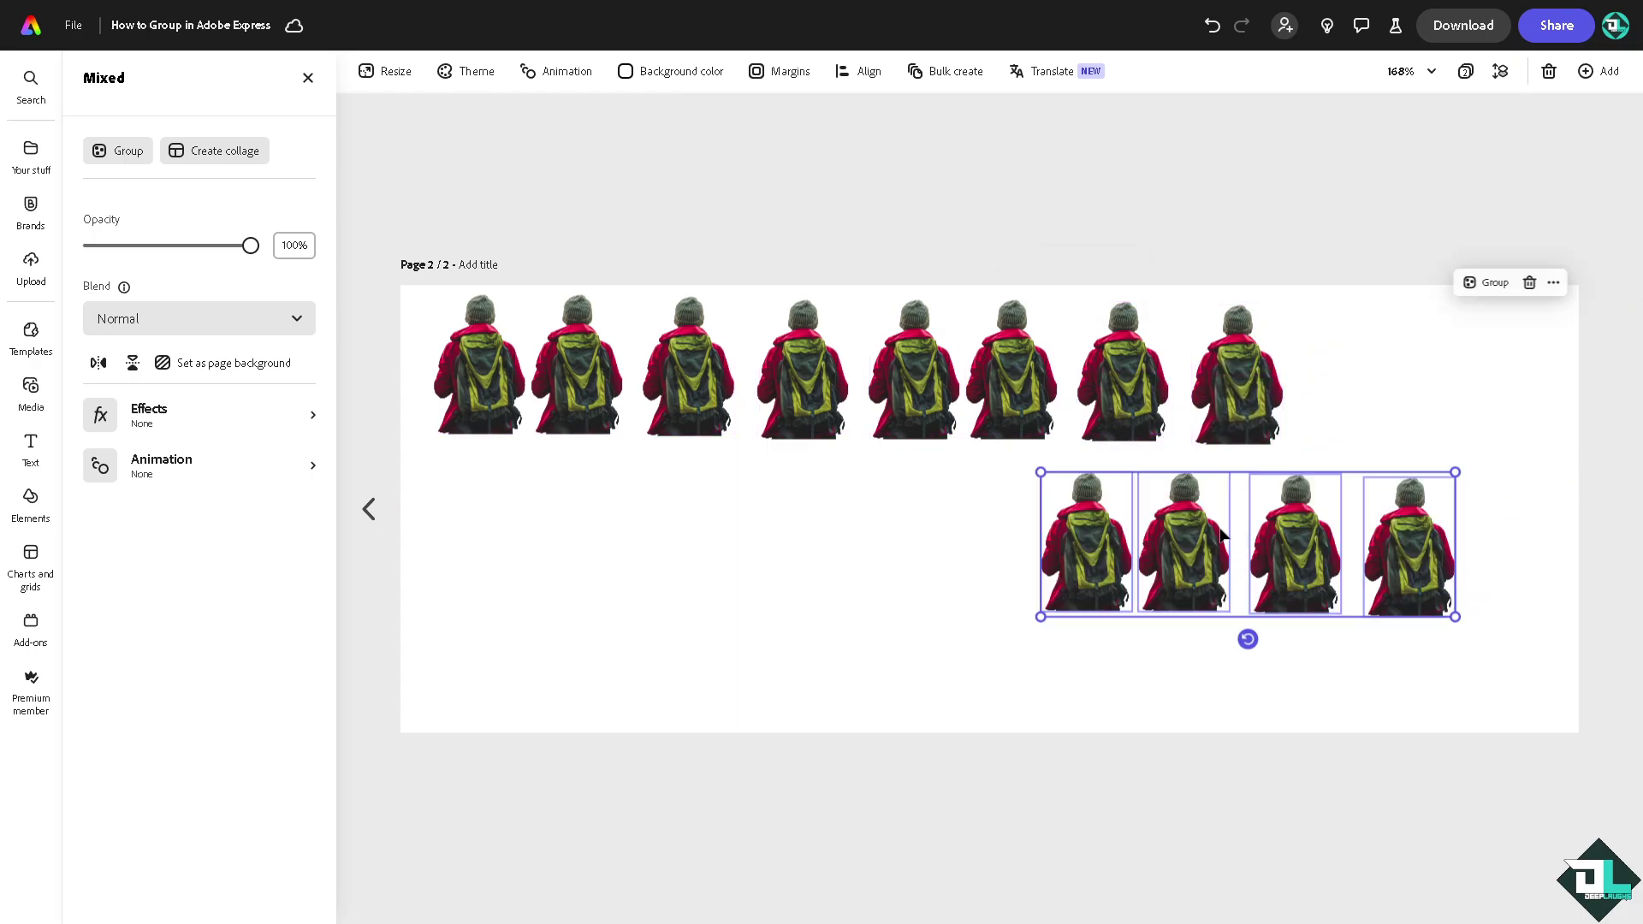
left_click_drag(1228, 547, 1488, 383)
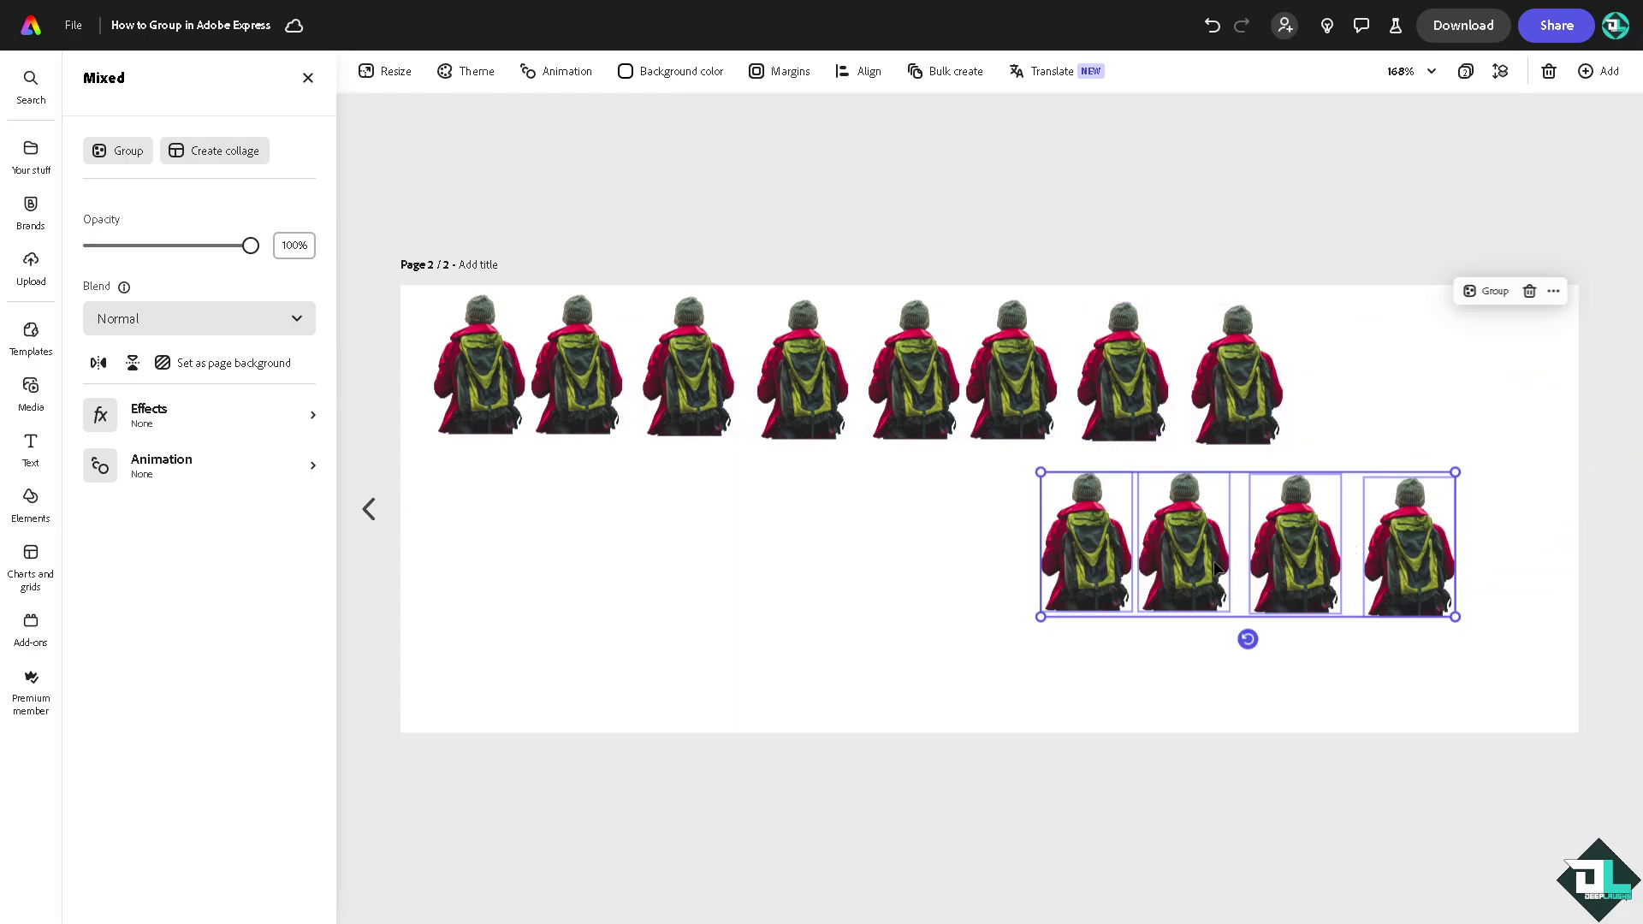
left_click_drag(1216, 568, 1289, 393)
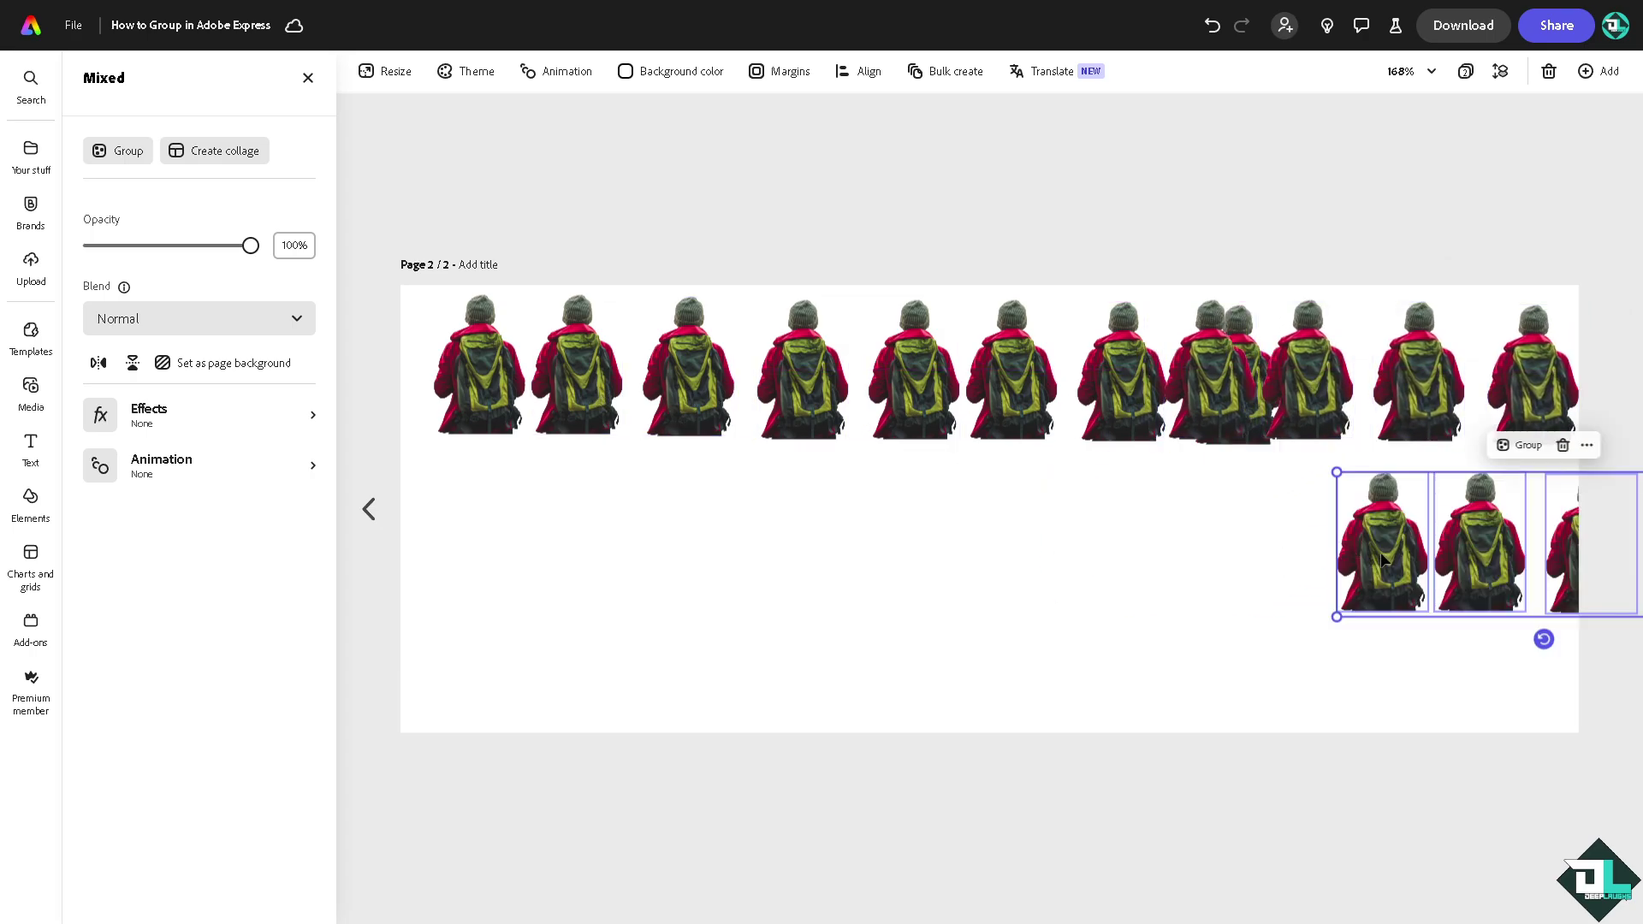
left_click_drag(1411, 552, 416, 374)
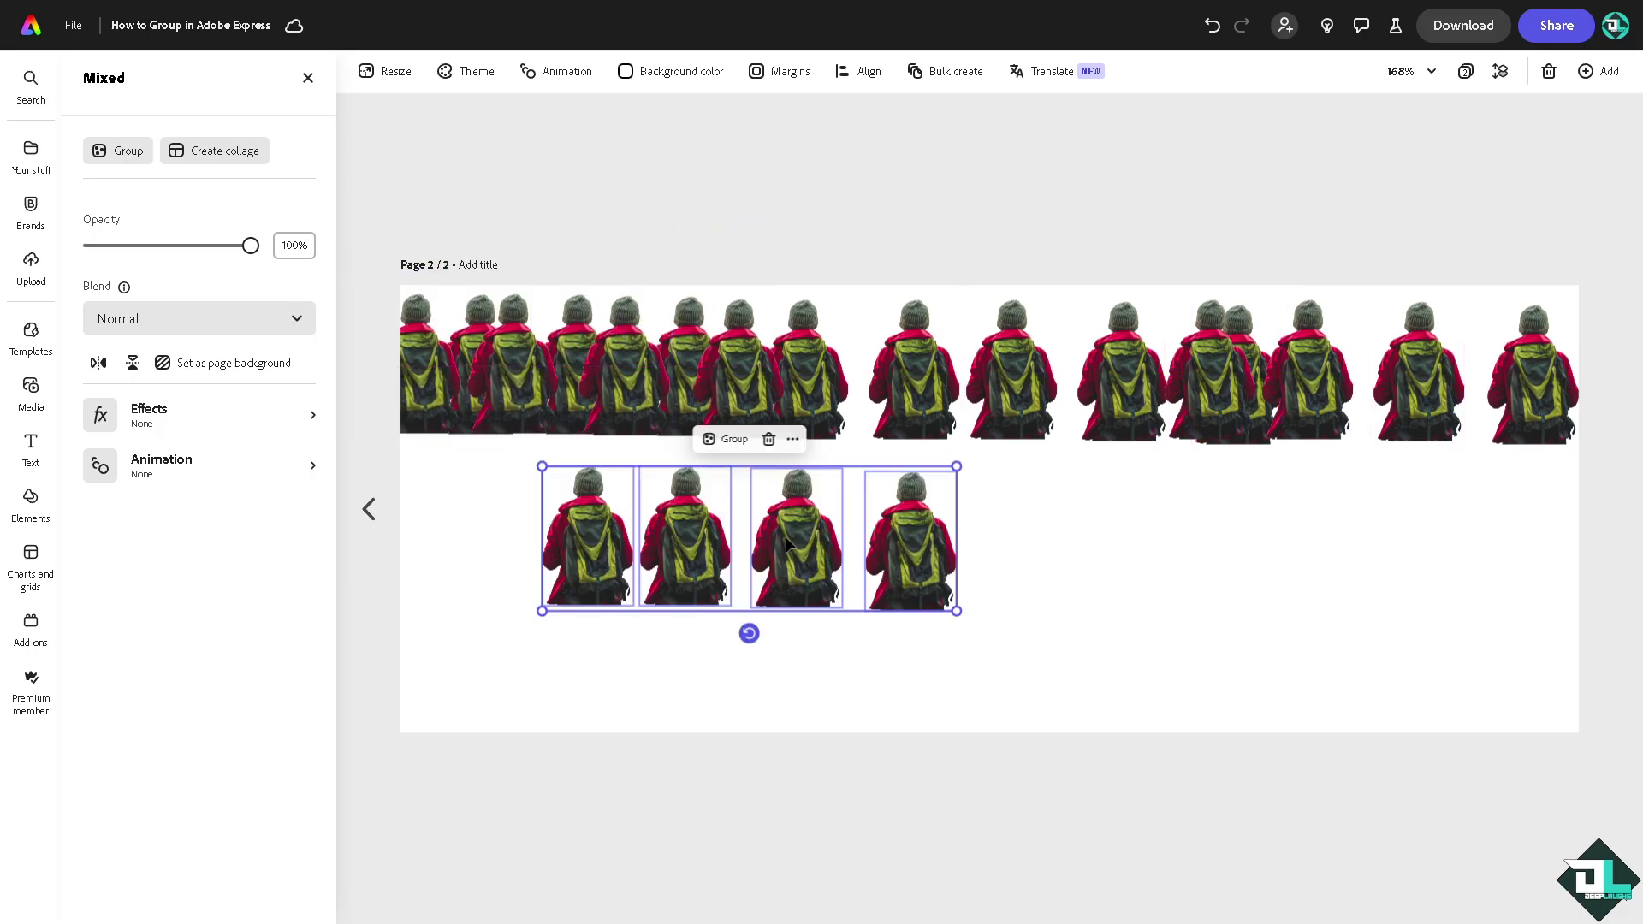
left_click_drag(812, 556, 1117, 396)
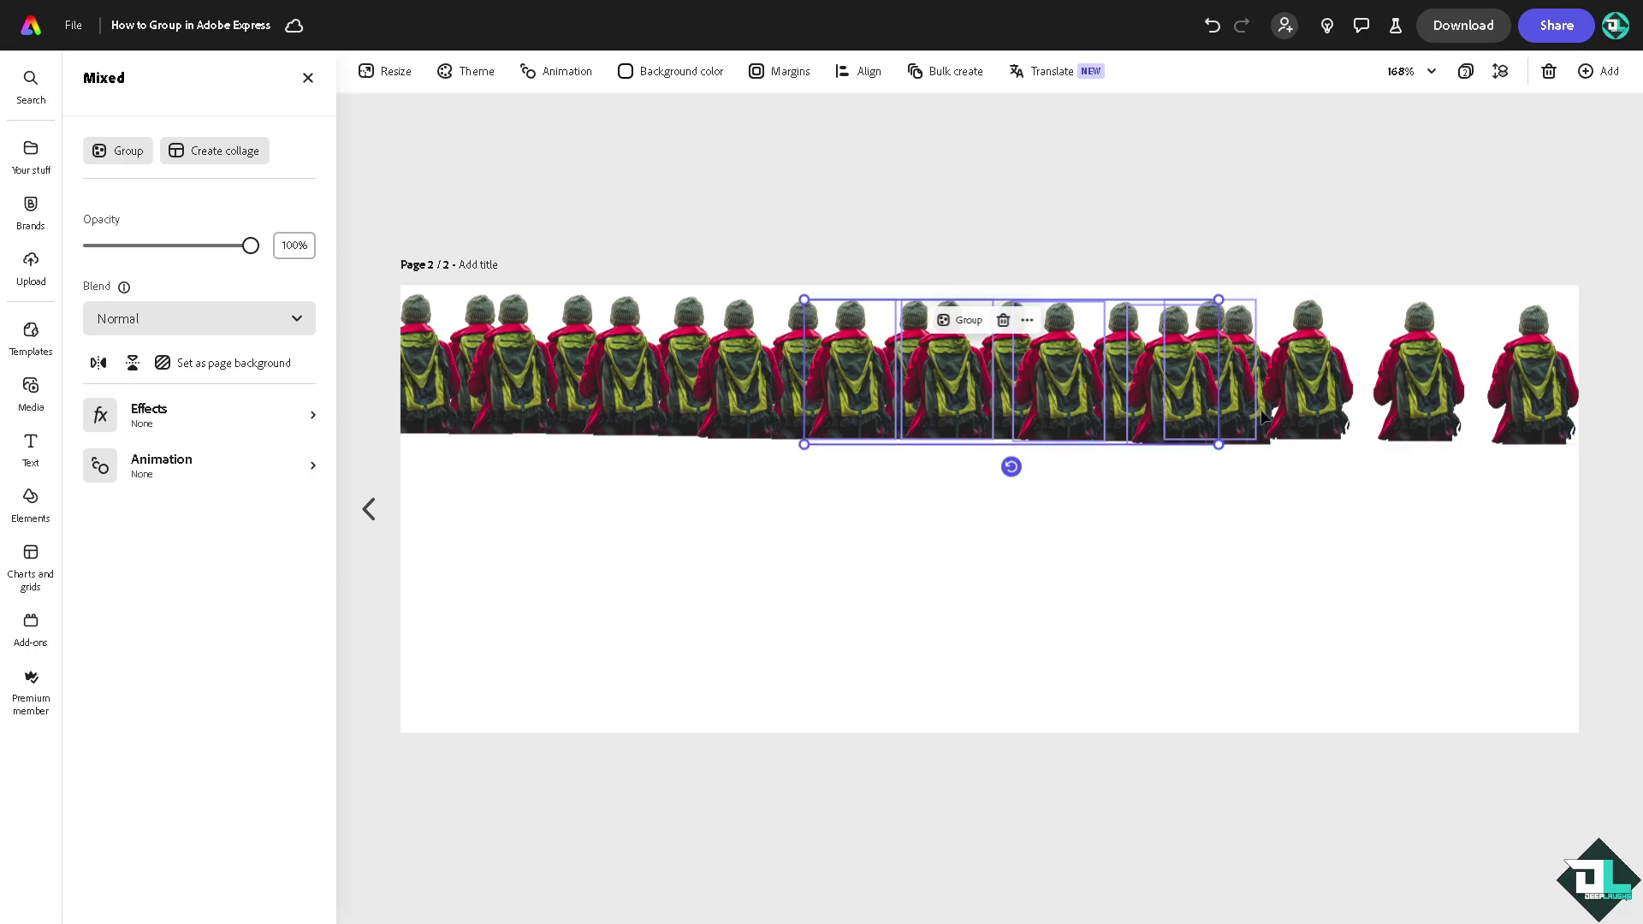
left_click(1344, 403)
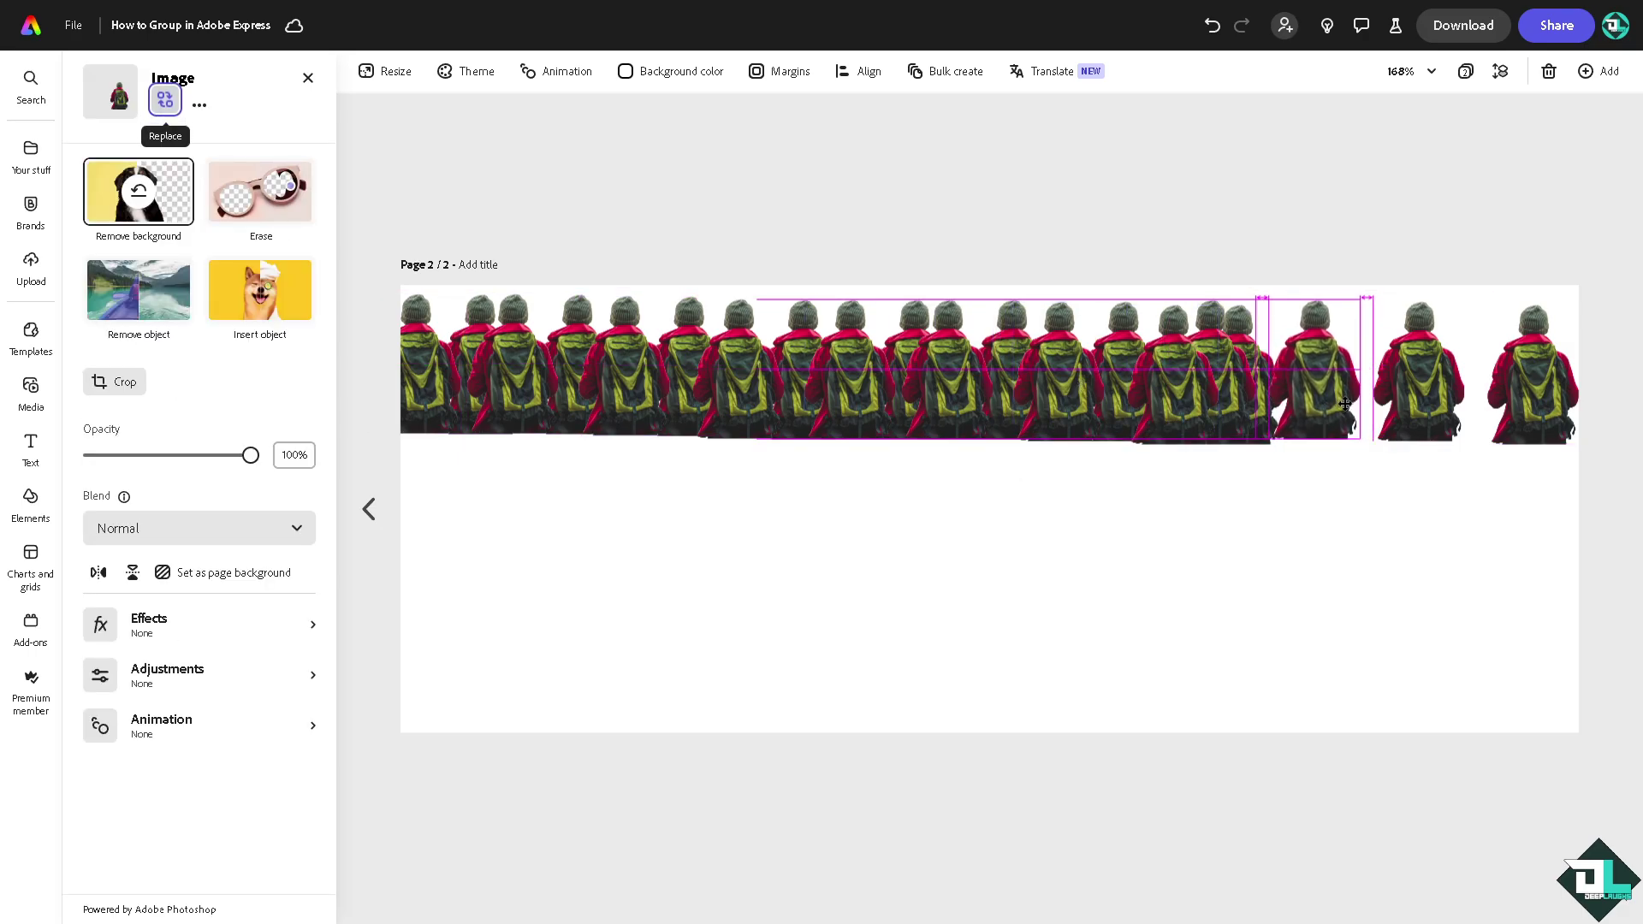
left_click_drag(1338, 410, 1344, 359)
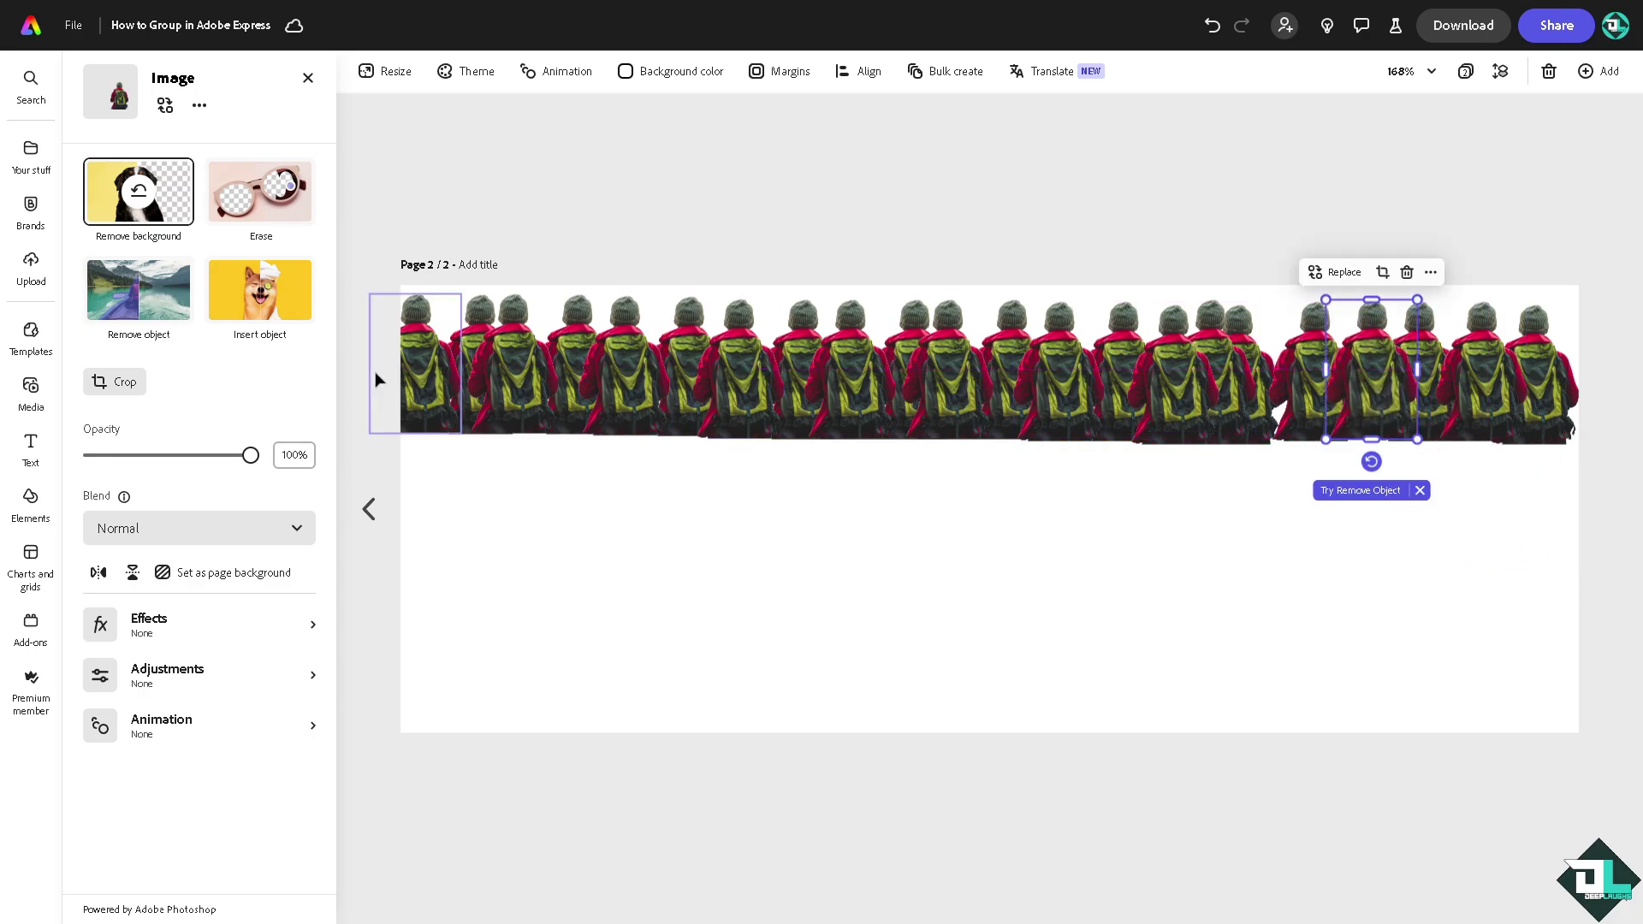
Copy the Camping Group title from page 1 and paste it below the hikers on page 2
left_click(369, 511)
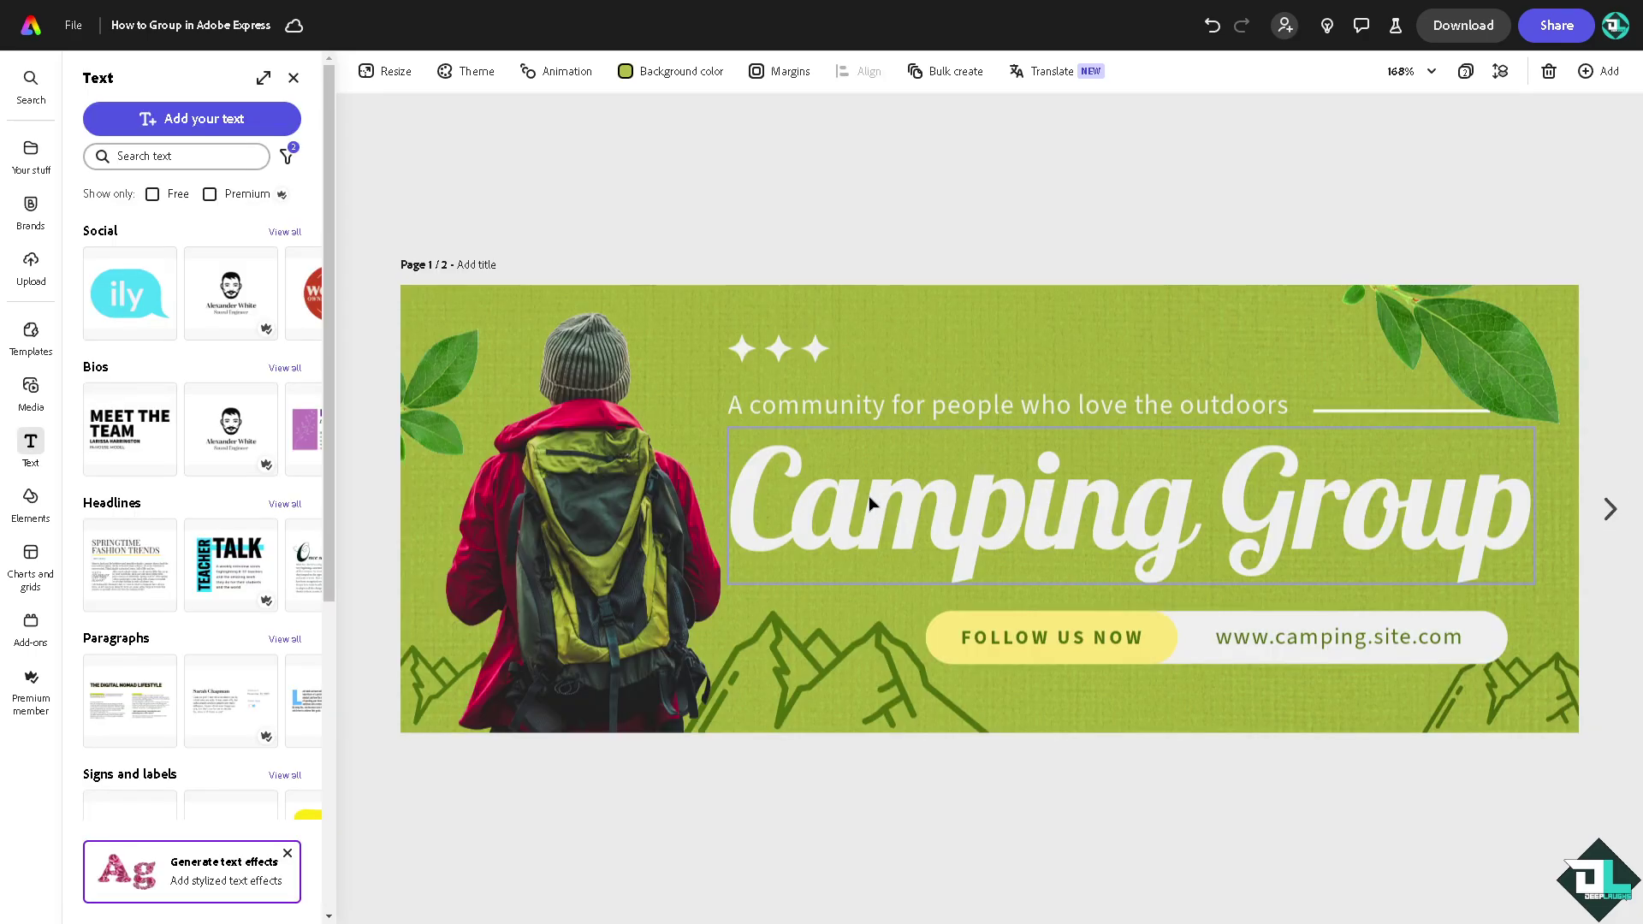
left_click(916, 530)
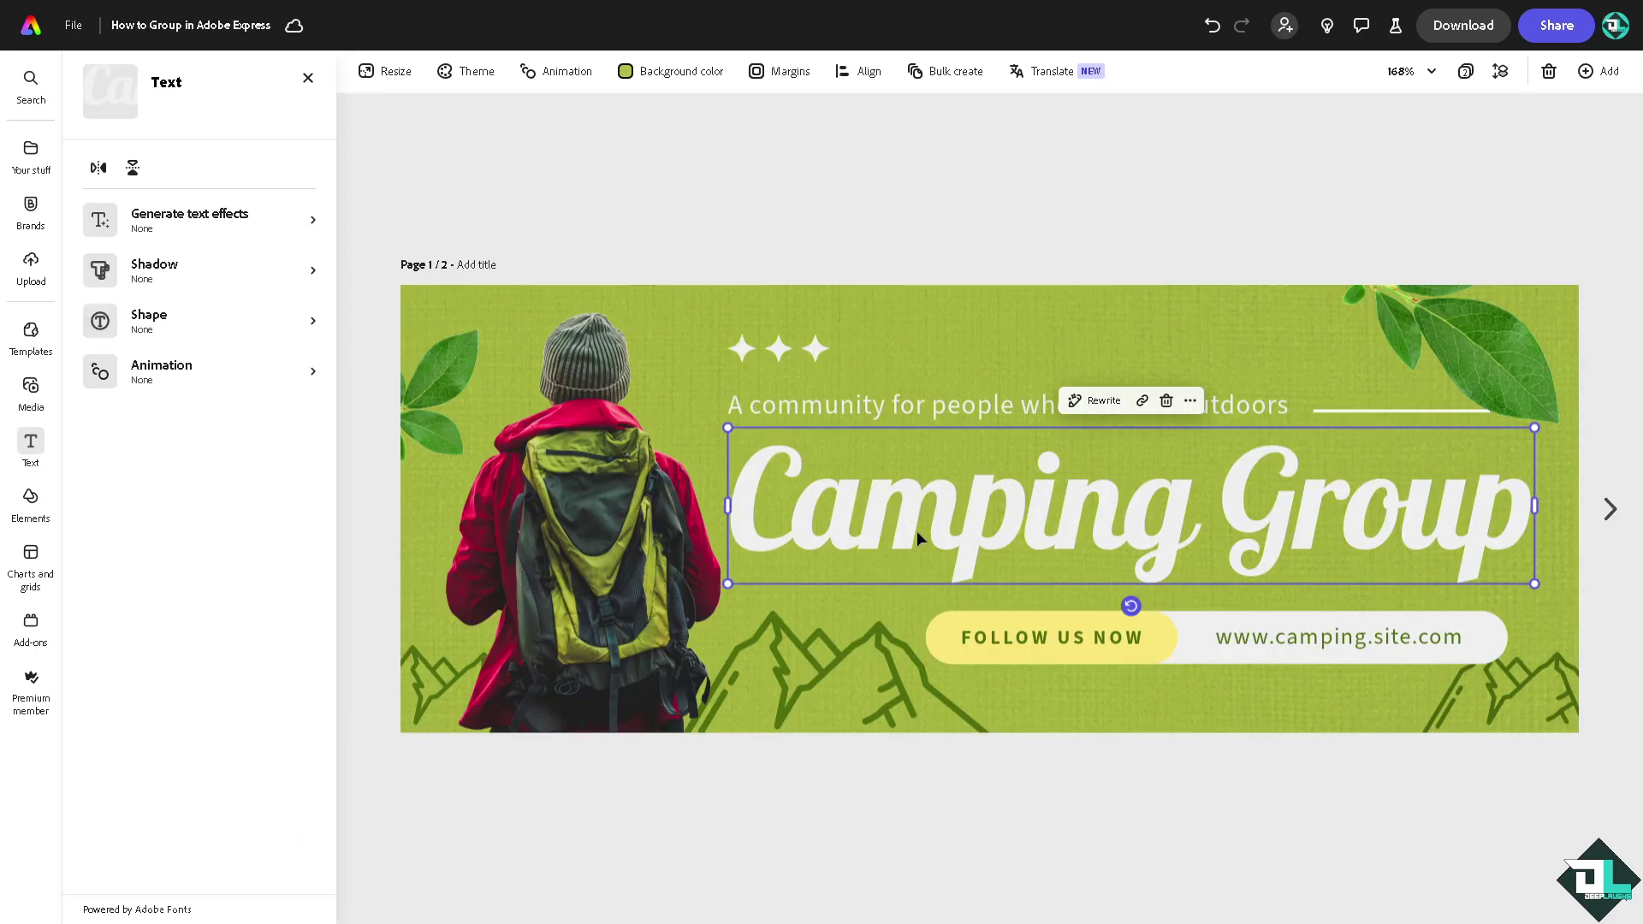
right_click(986, 500)
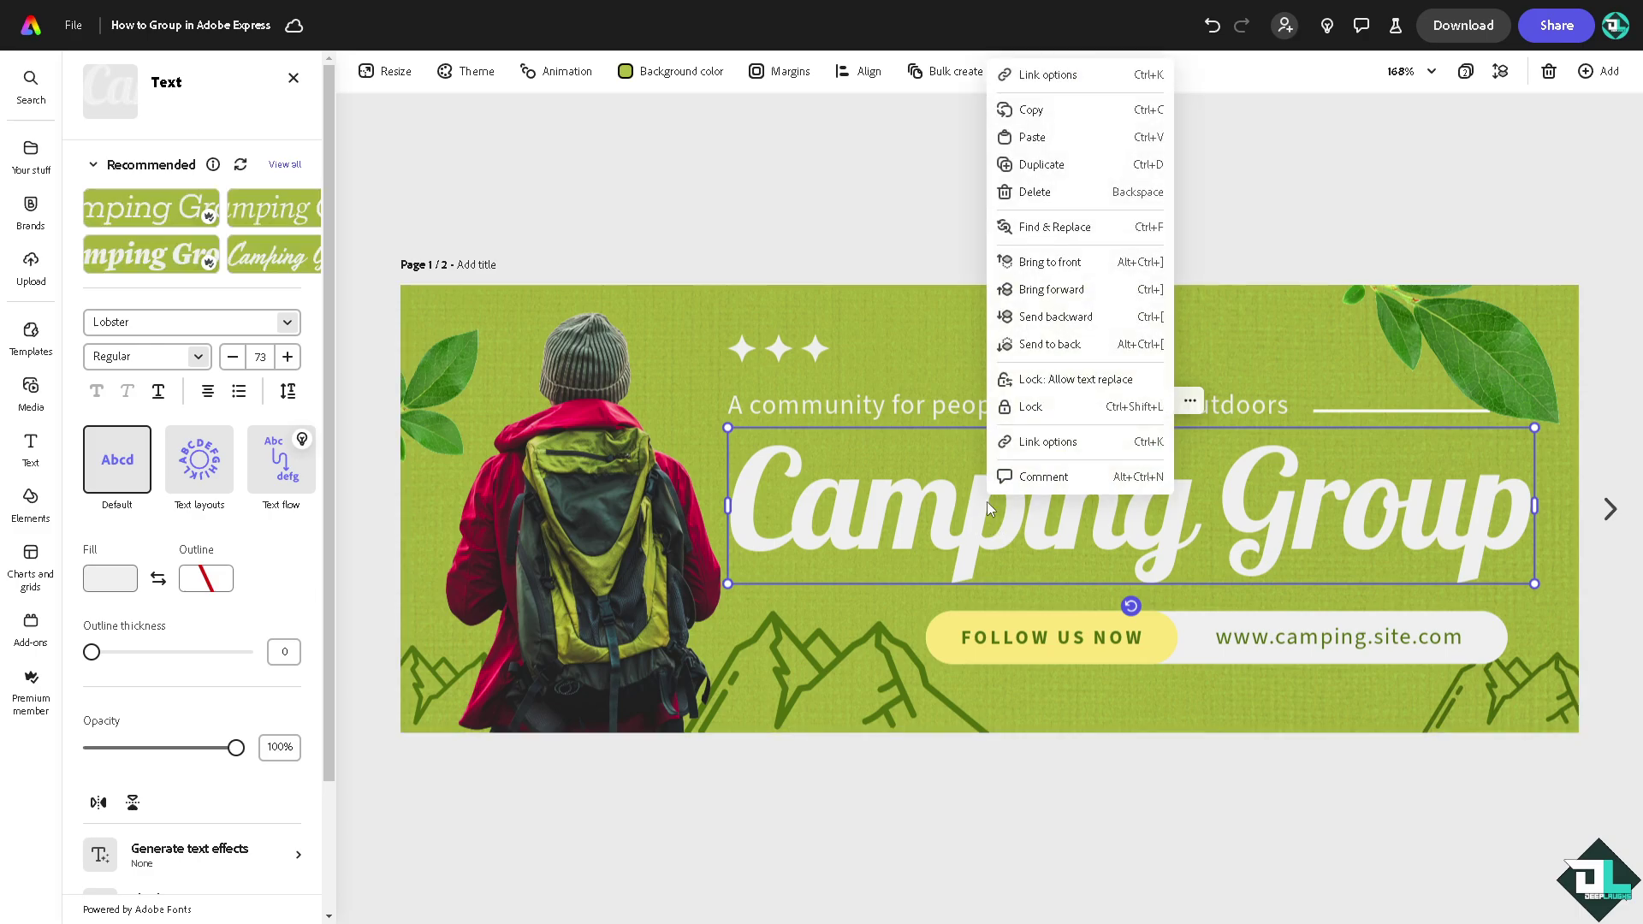
left_click(1100, 139)
left_click(1609, 510)
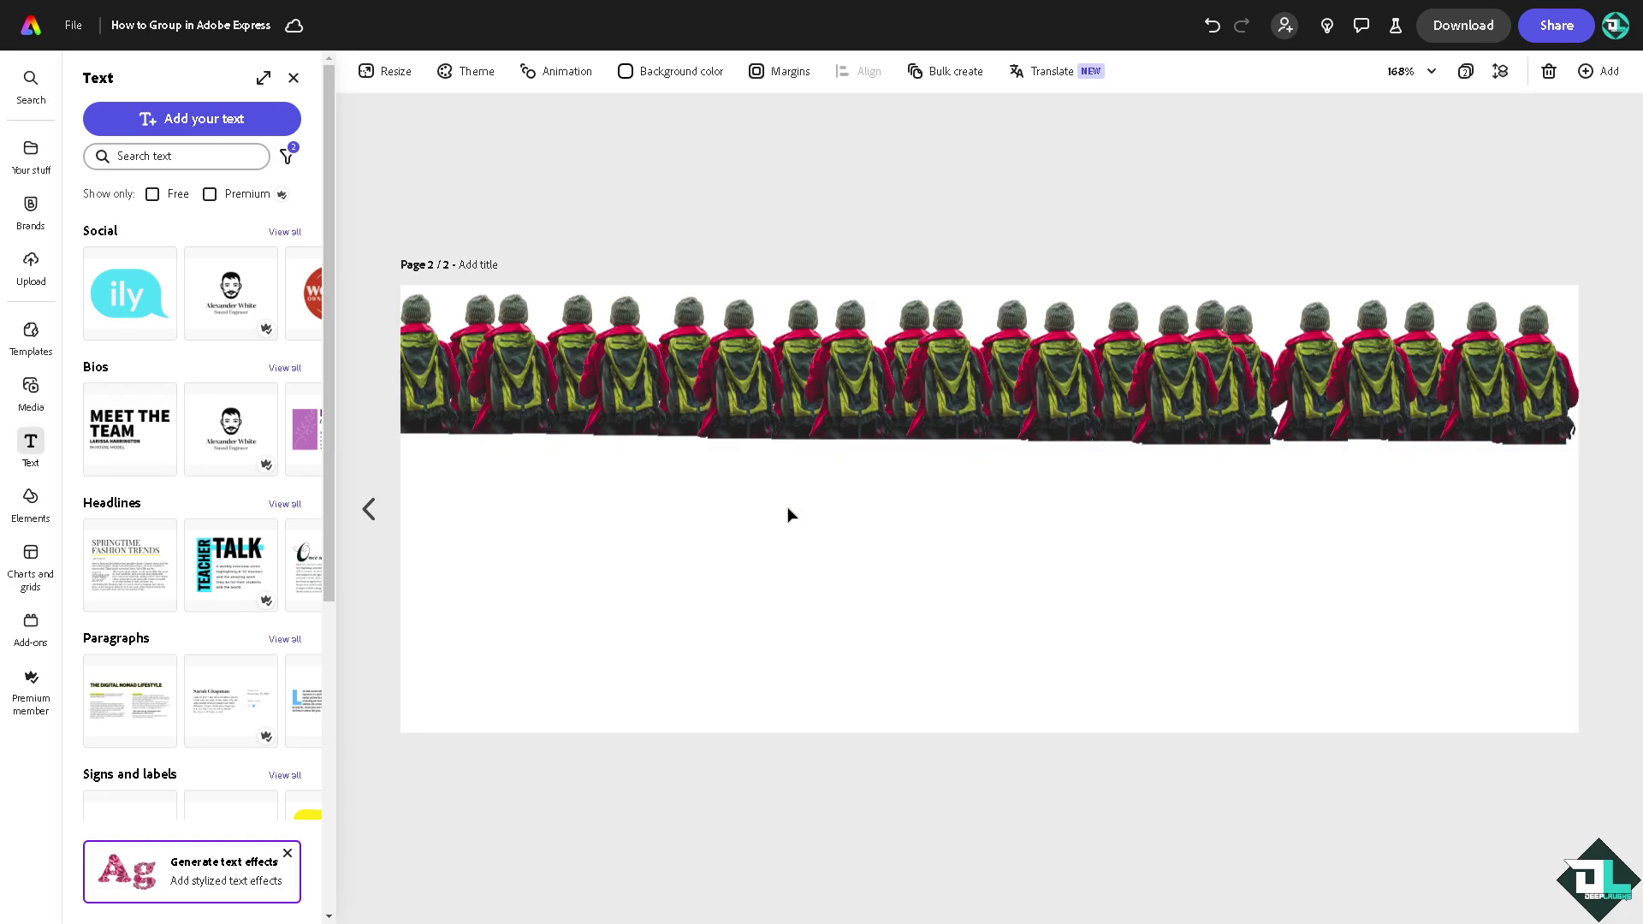
key("ctrl+v")
left_click_drag(846, 546, 777, 582)
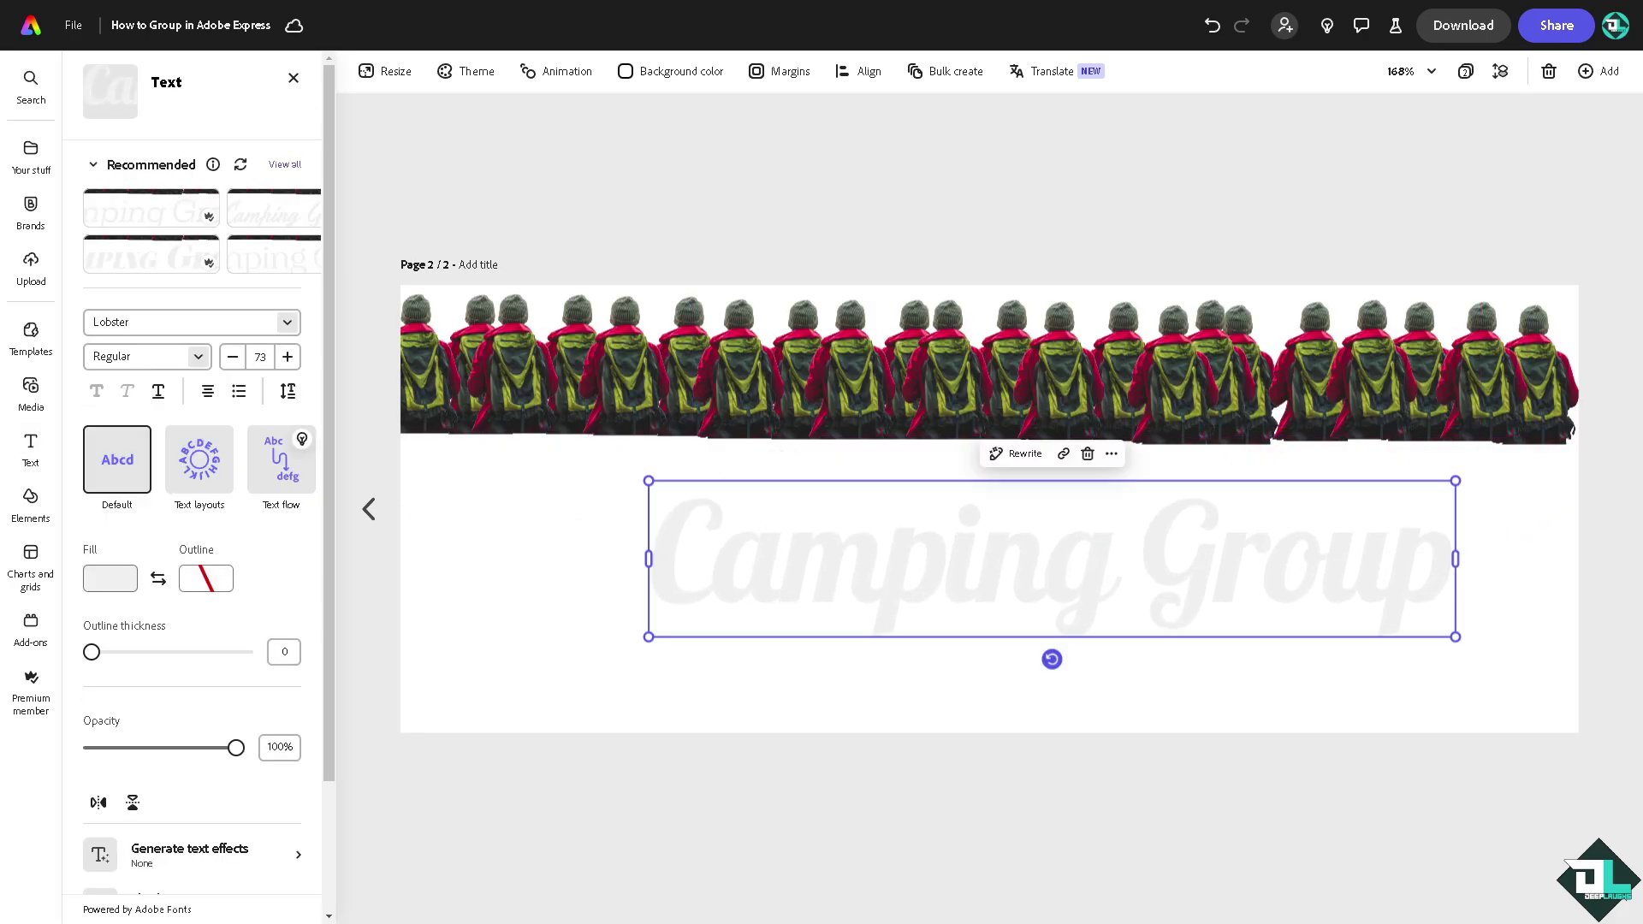
Replace the pasted title's wording with 'DEEP LAUGHS'
double_click(721, 572)
key("ctrl+a")
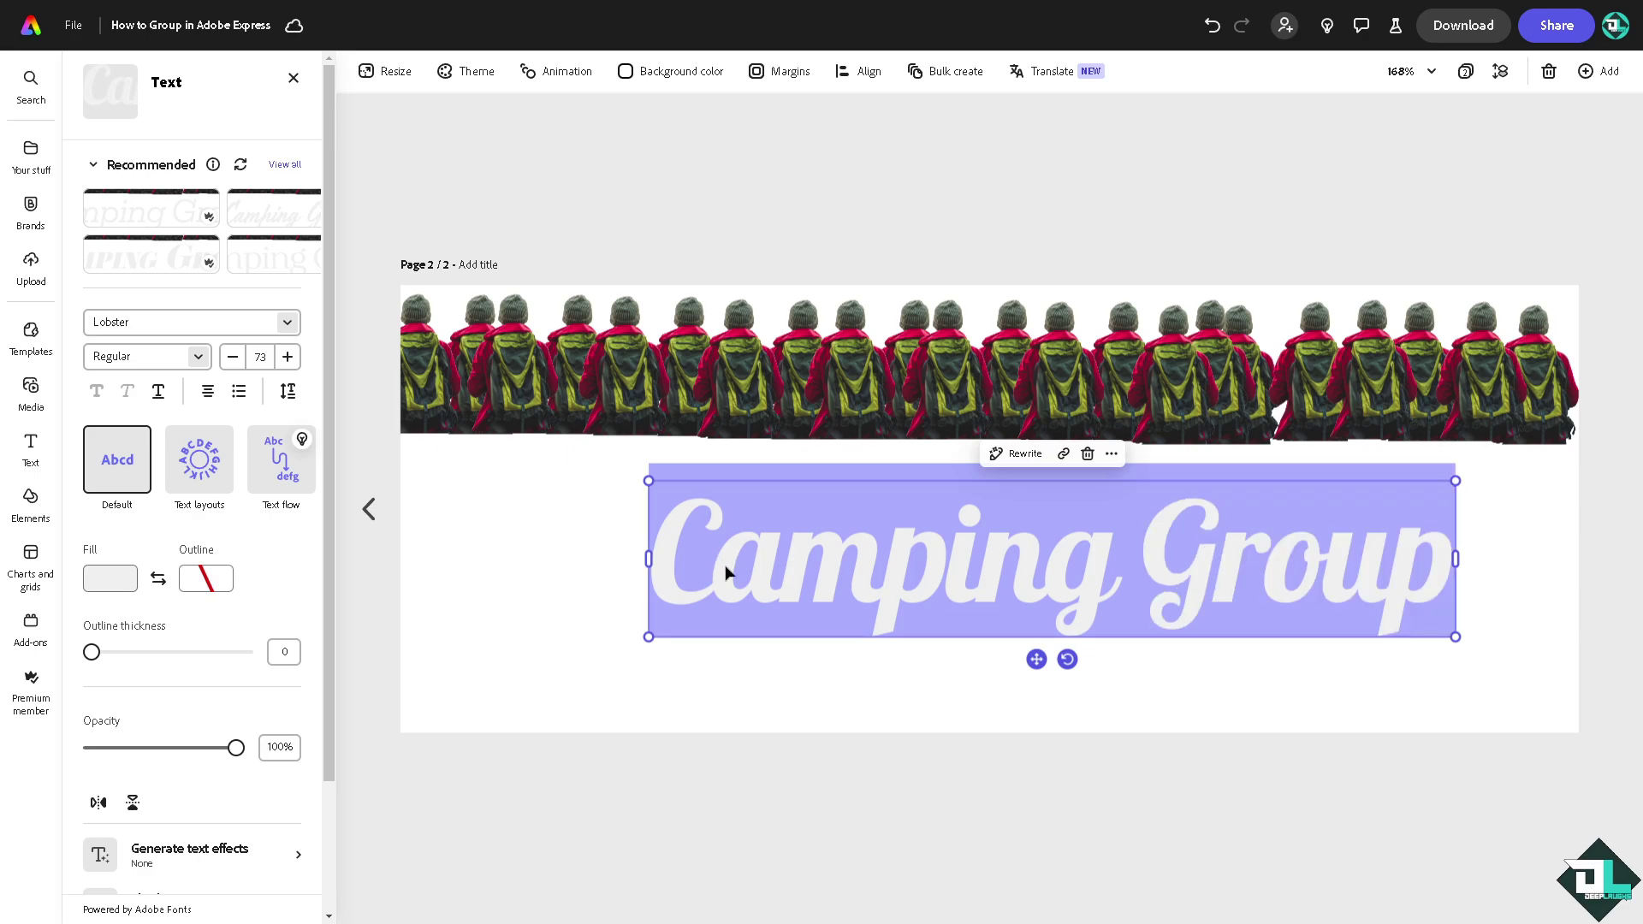
type("DEEP LAUGHS")
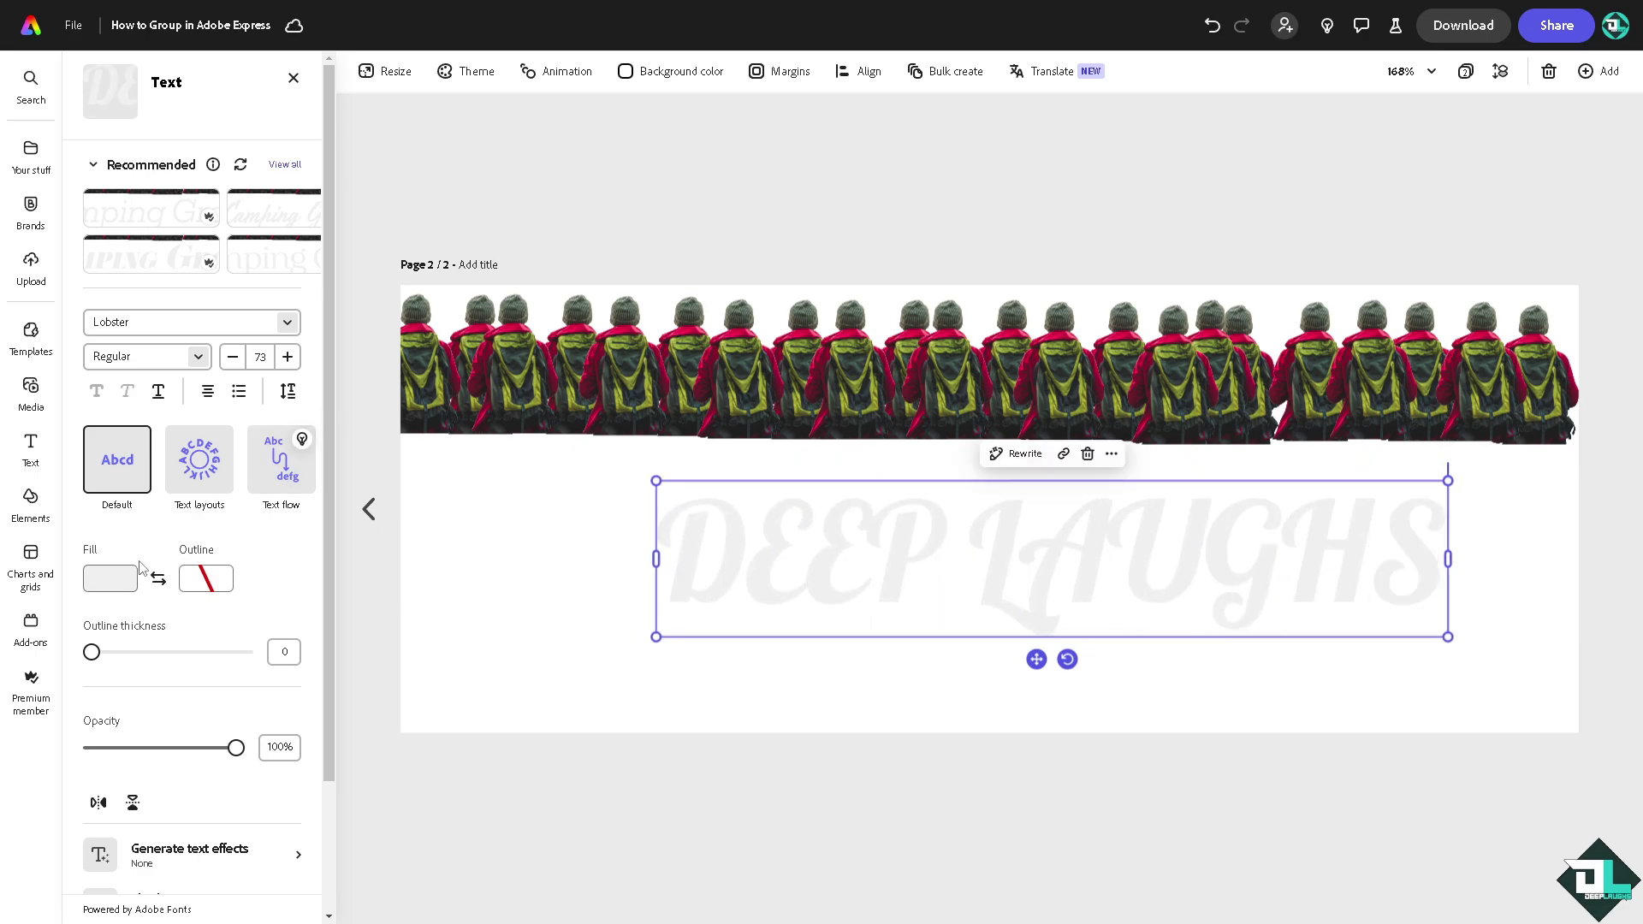
Try a black fill and browse the full range of text fill colours
left_click(121, 579)
left_click(173, 531)
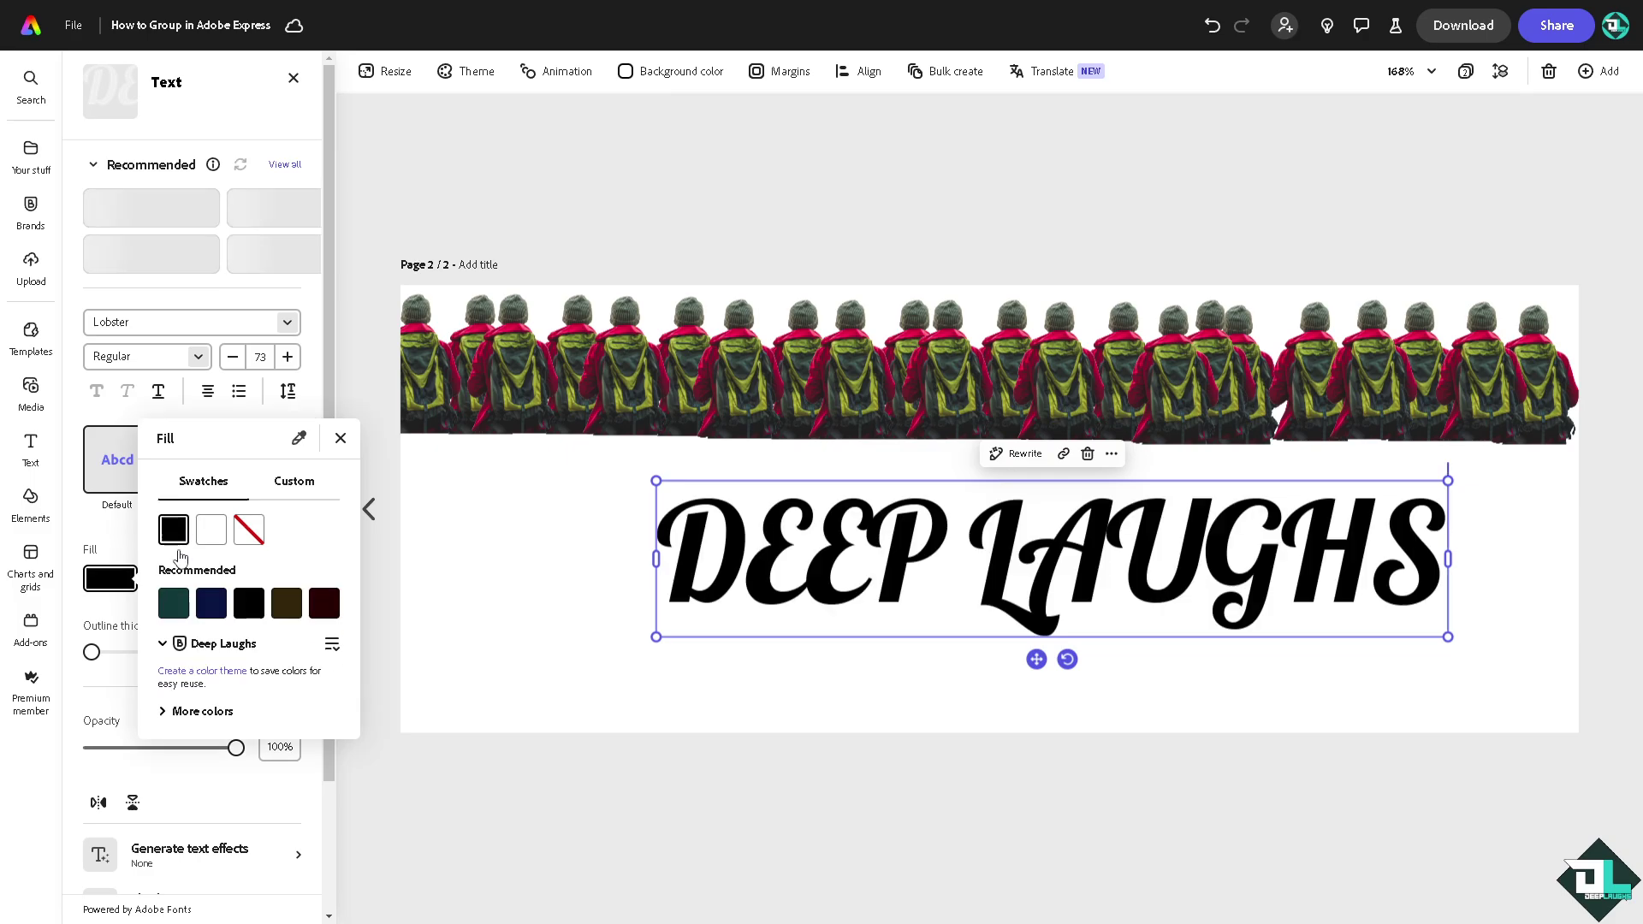
key("Escape")
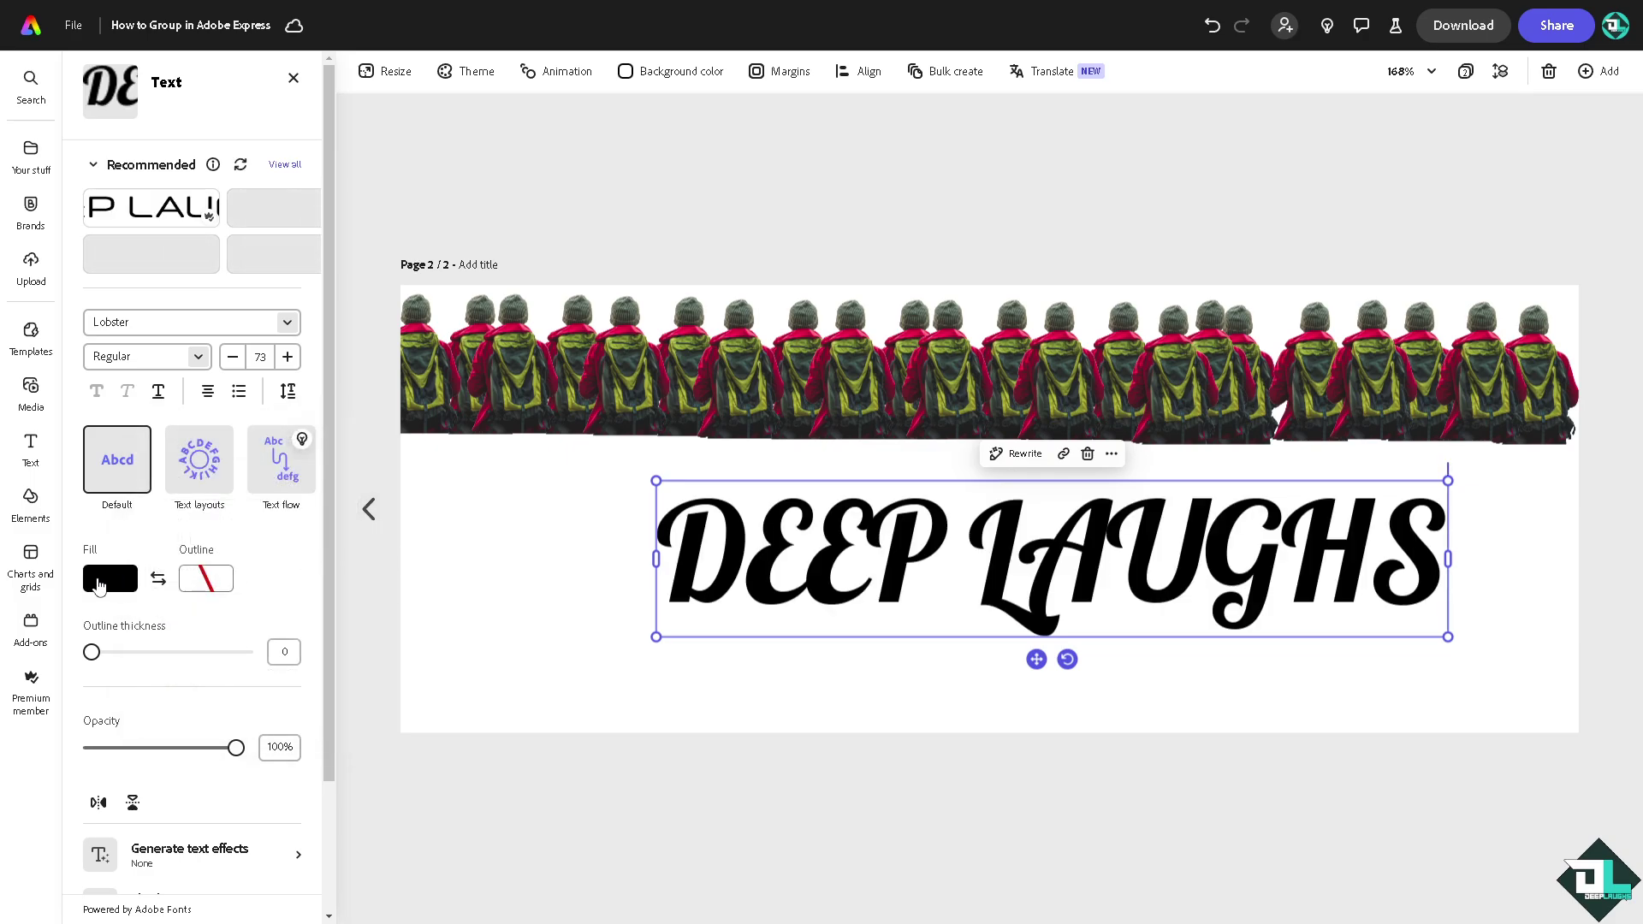
left_click(100, 587)
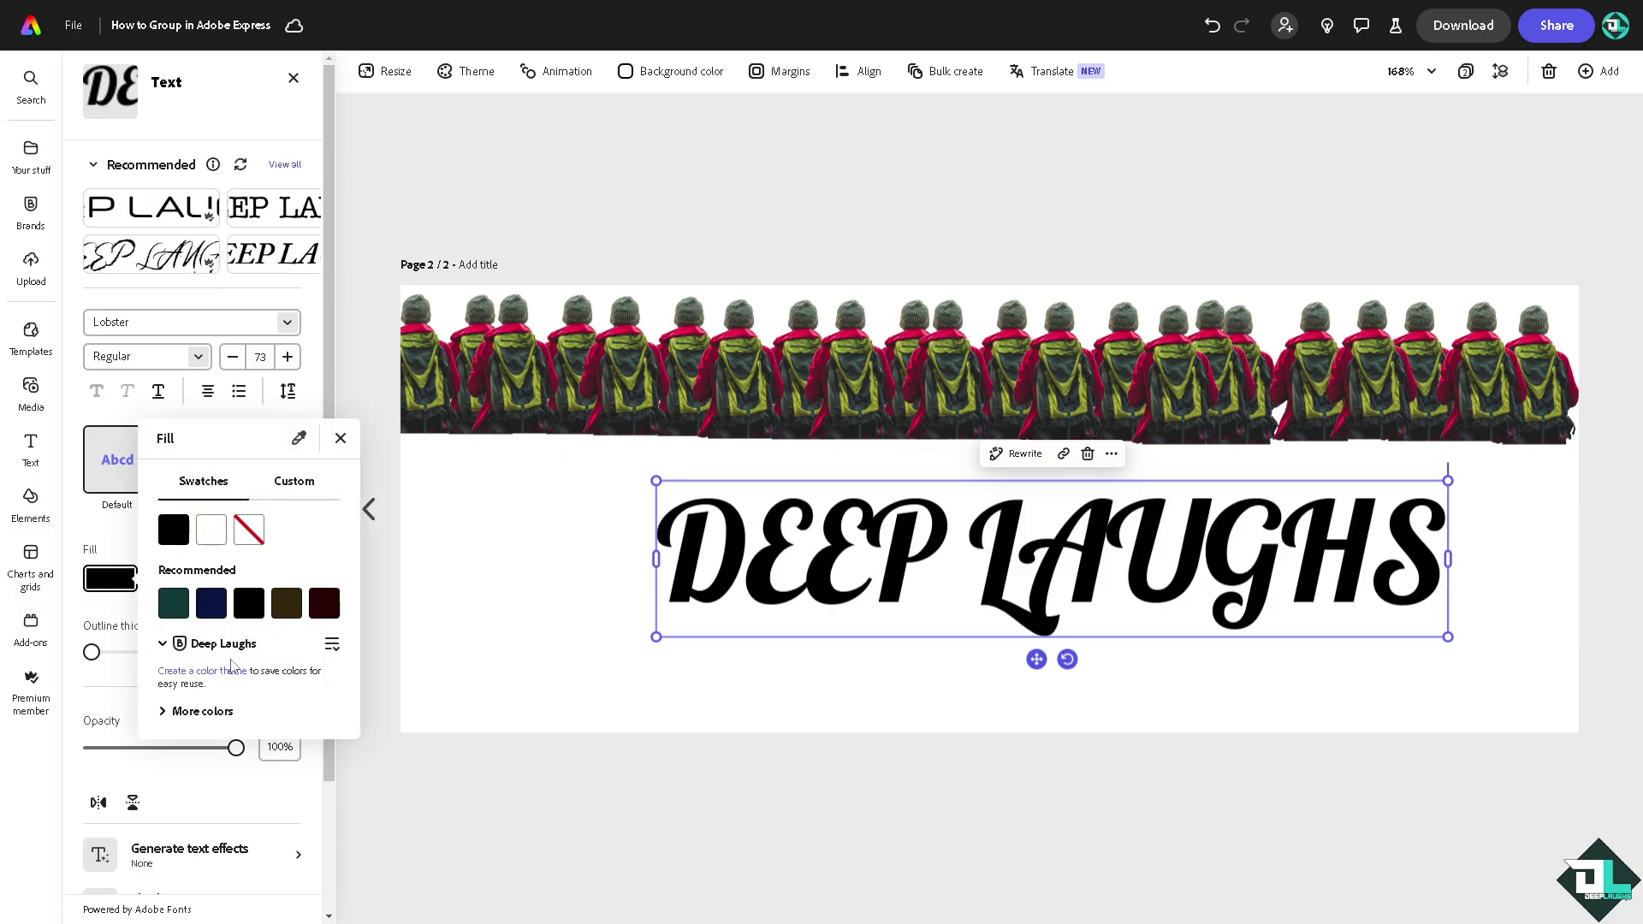
left_click(198, 712)
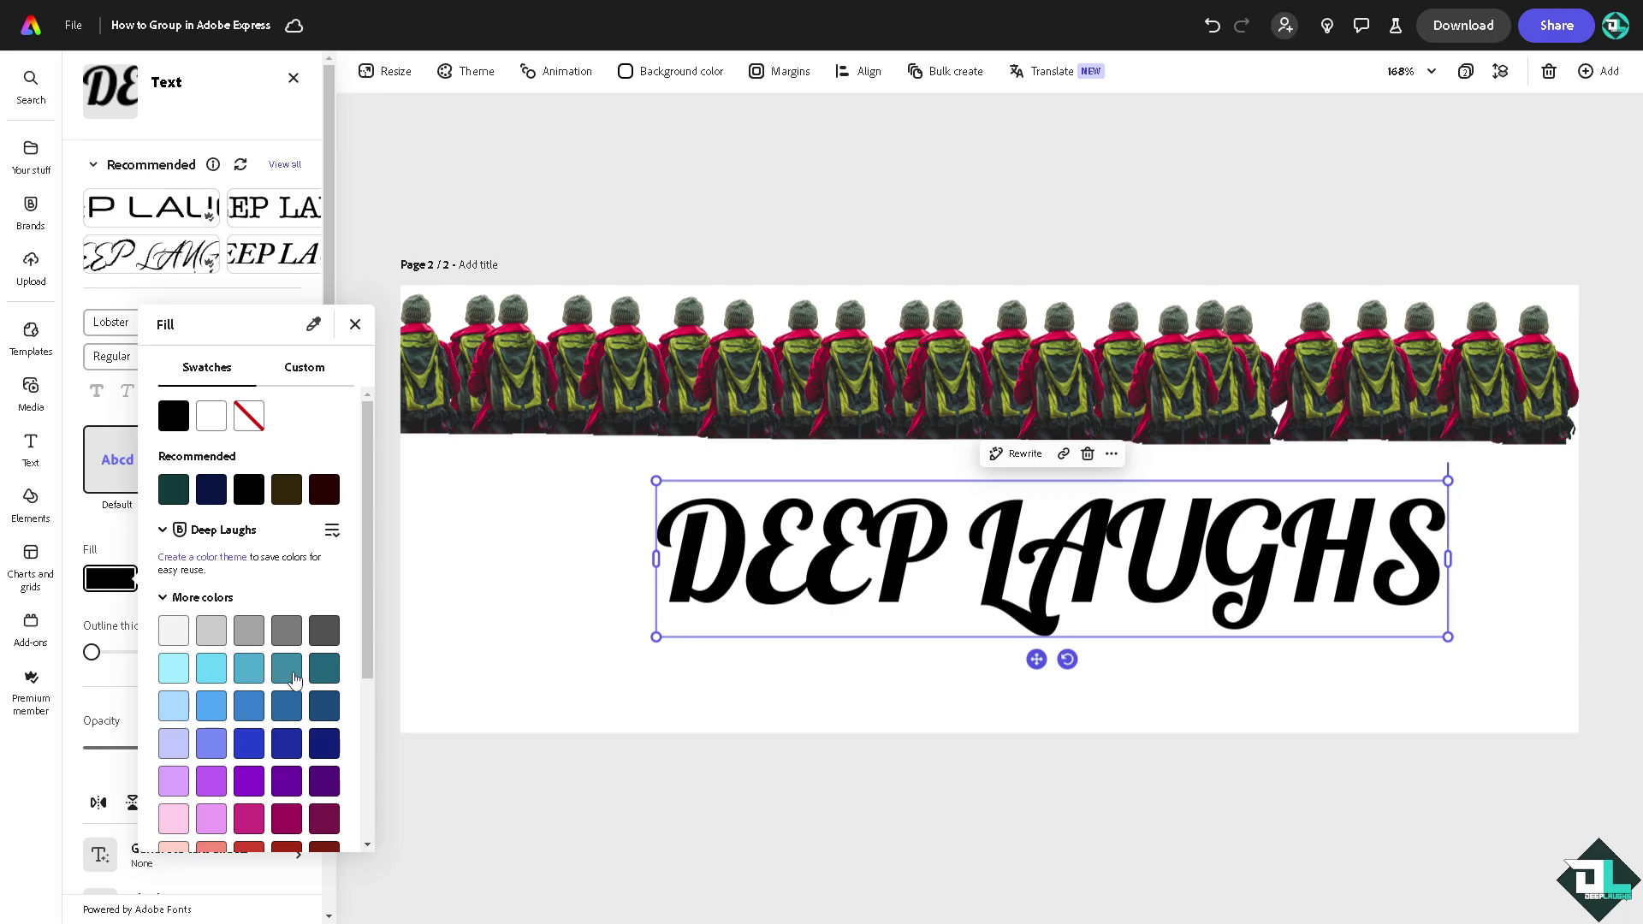
scroll(294, 680, "down", 3)
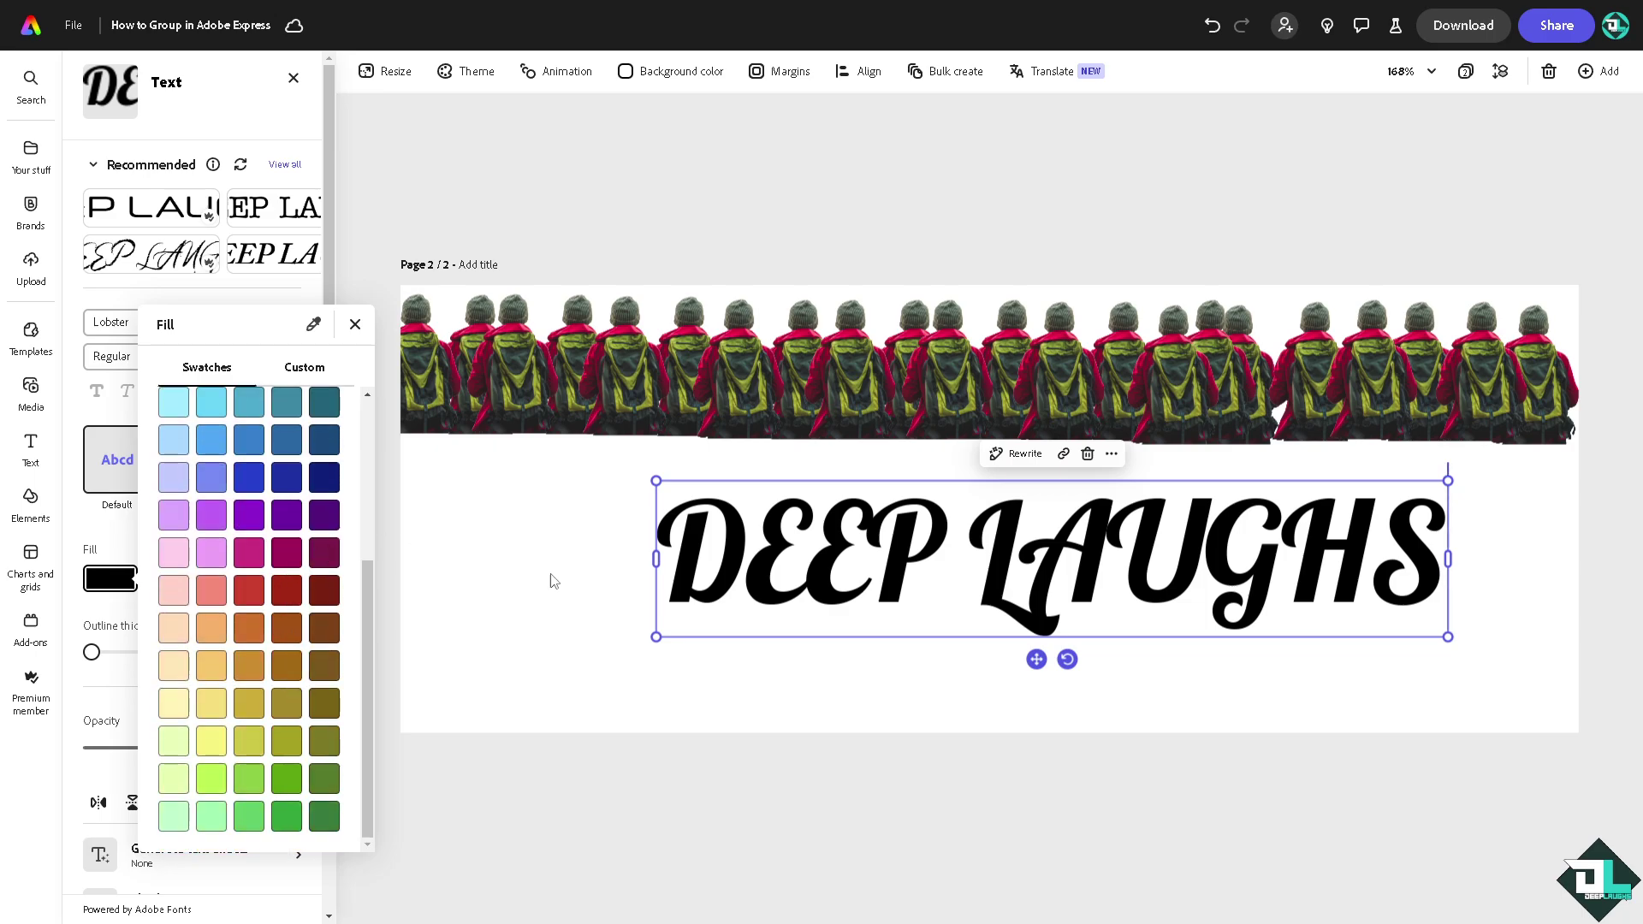
left_click(272, 574)
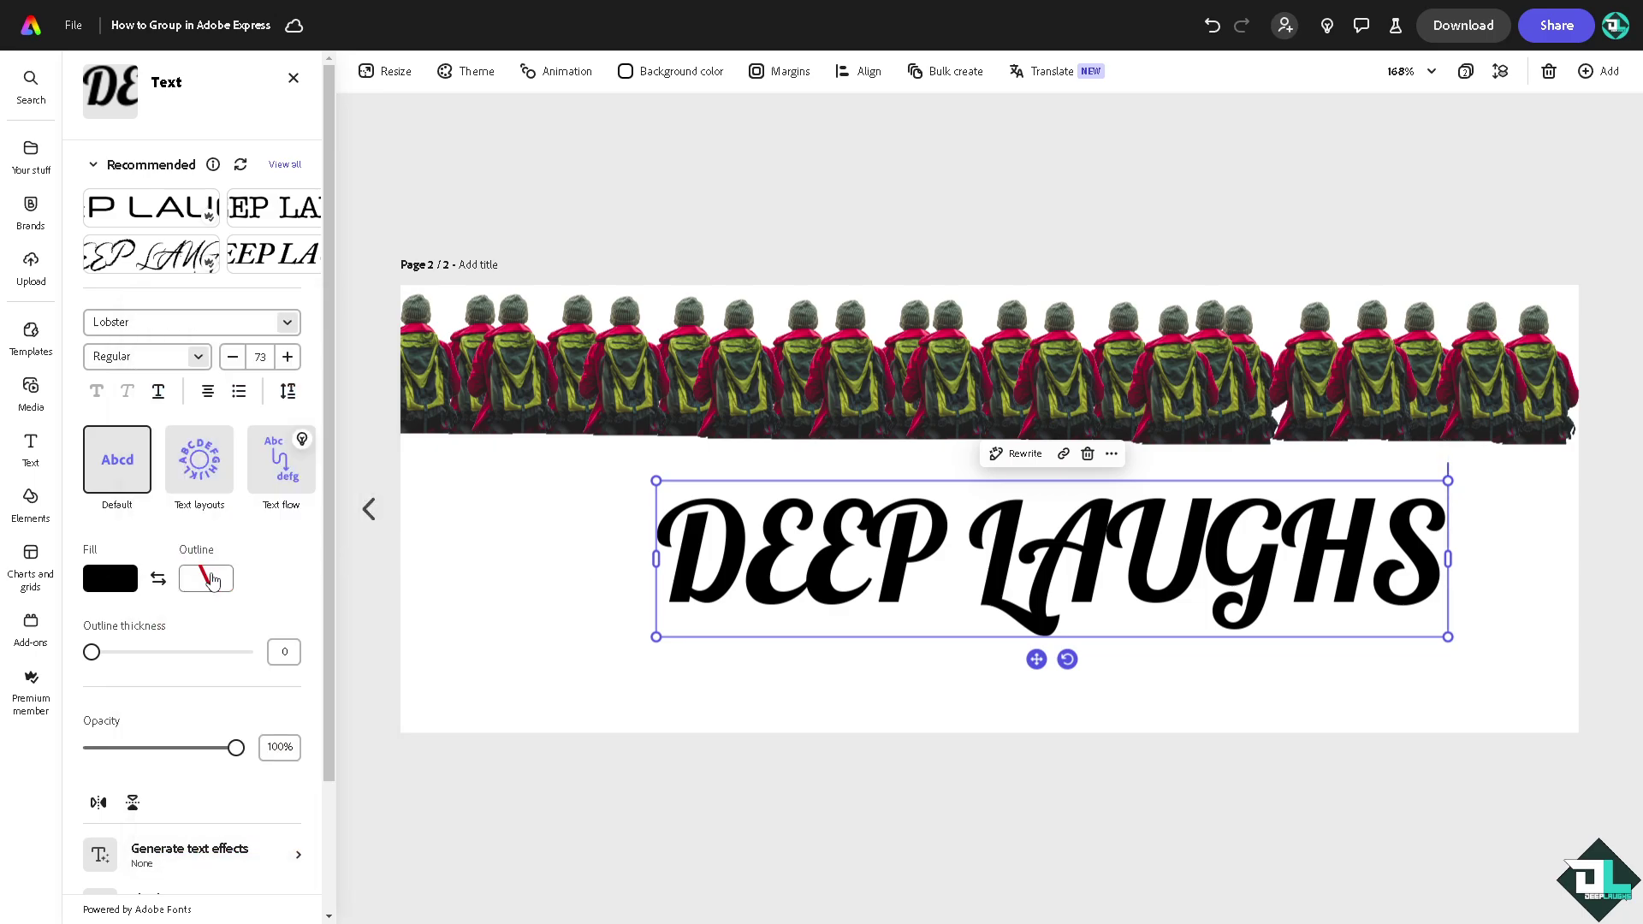
Give the DEEP LAUGHS text a deep grey outline
left_click(214, 580)
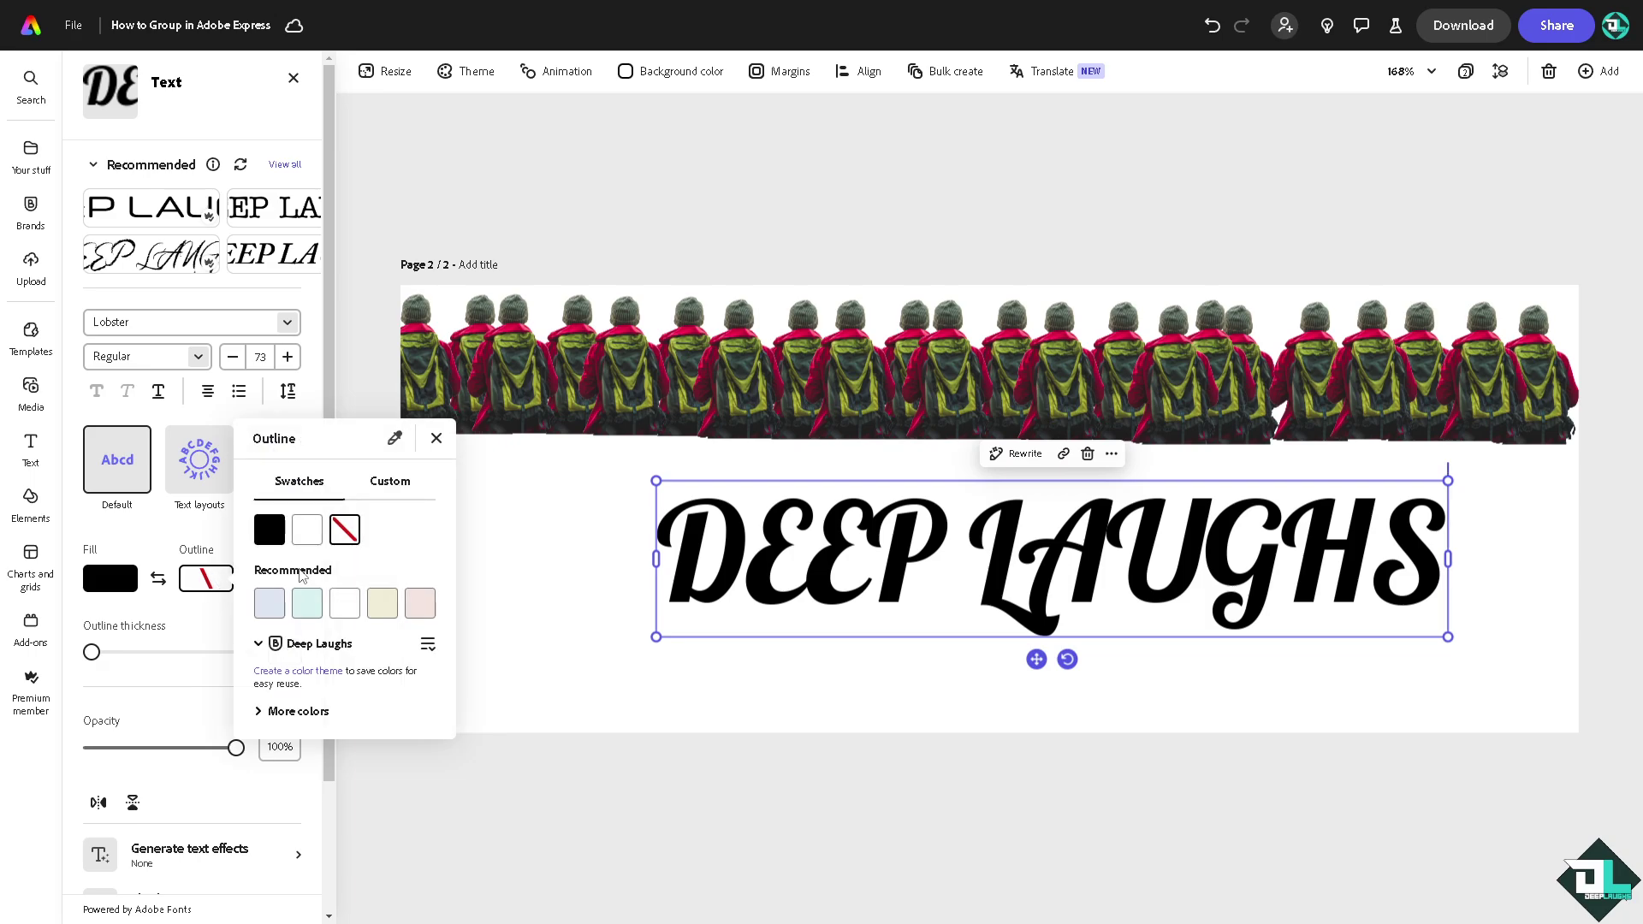
left_click(304, 713)
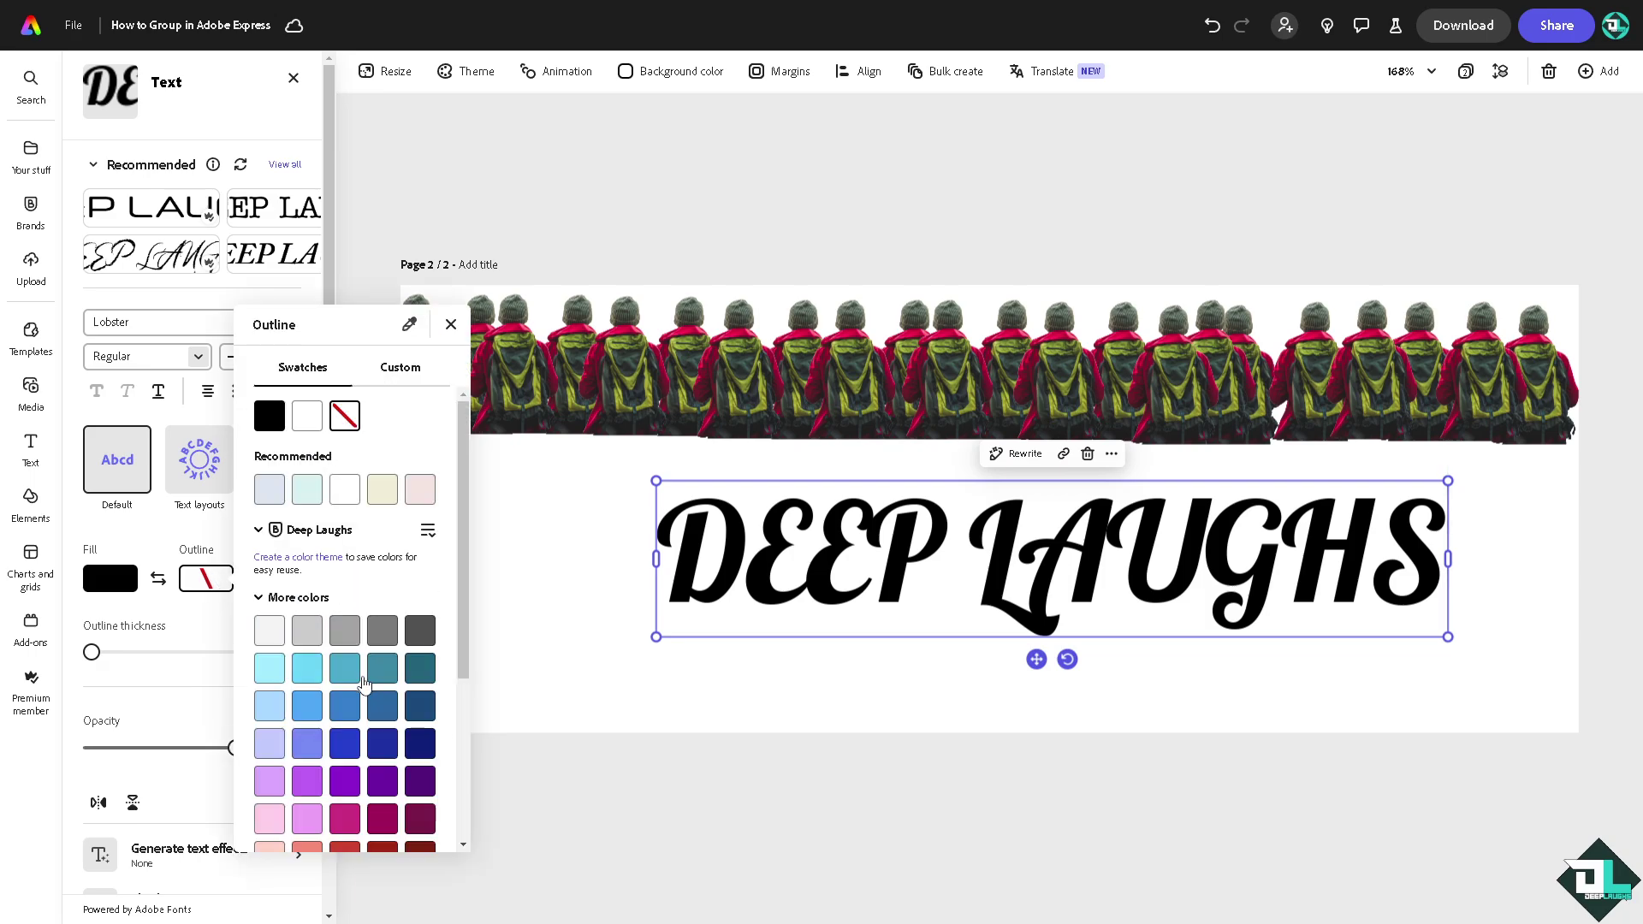
left_click(346, 637)
left_click(385, 633)
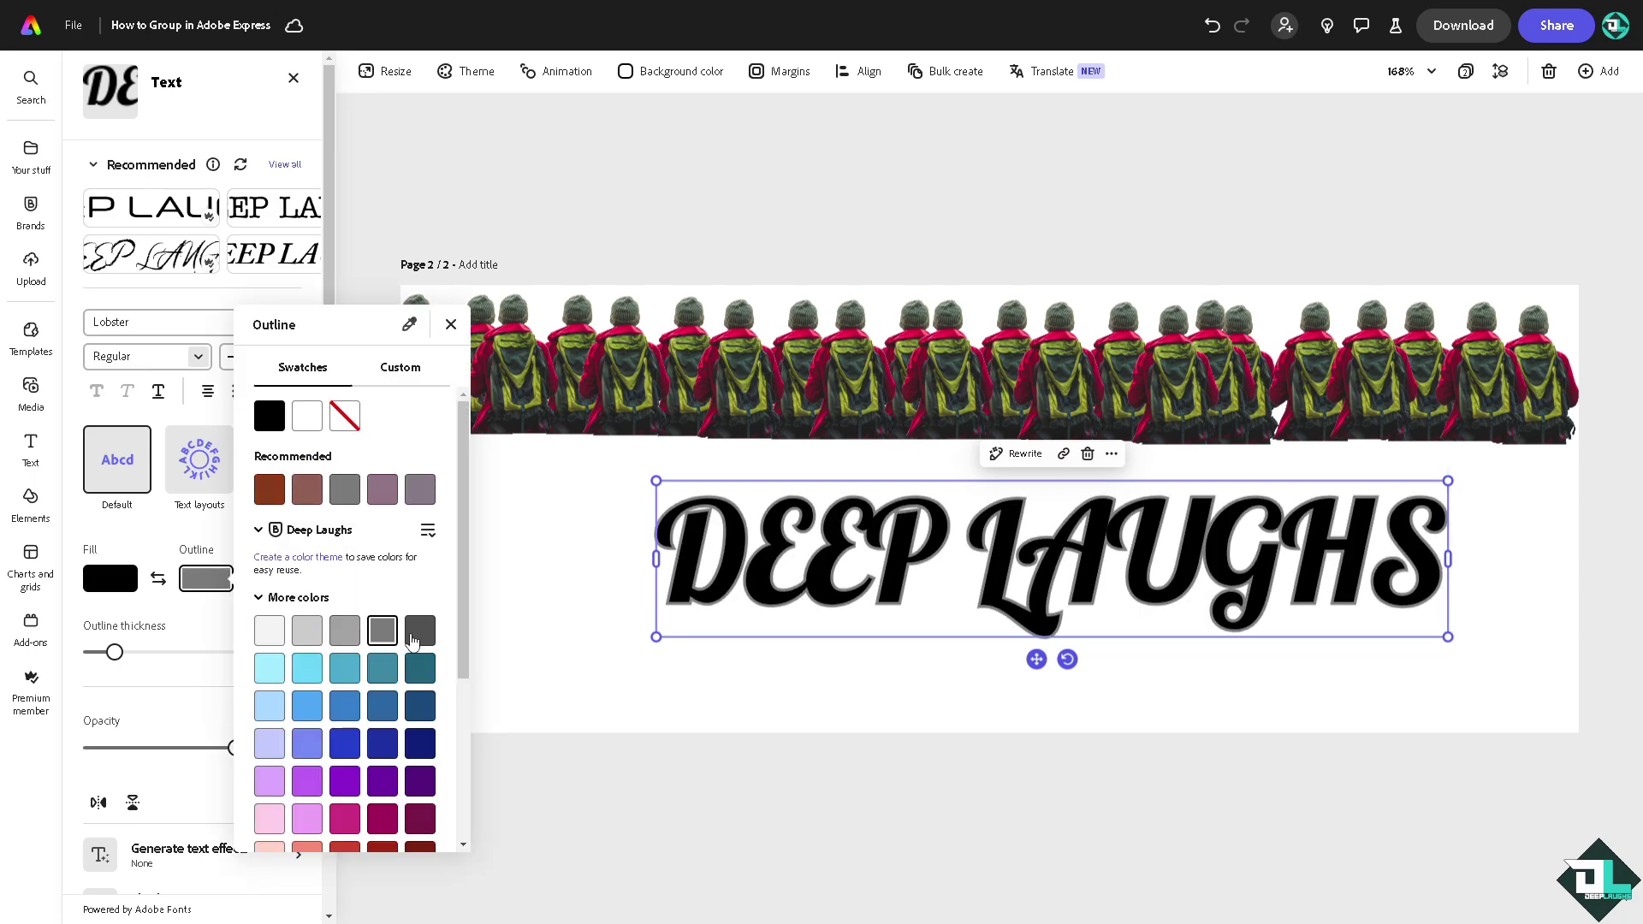
left_click(138, 590)
Set the DEEP LAUGHS text fill to magenta
left_click(132, 589)
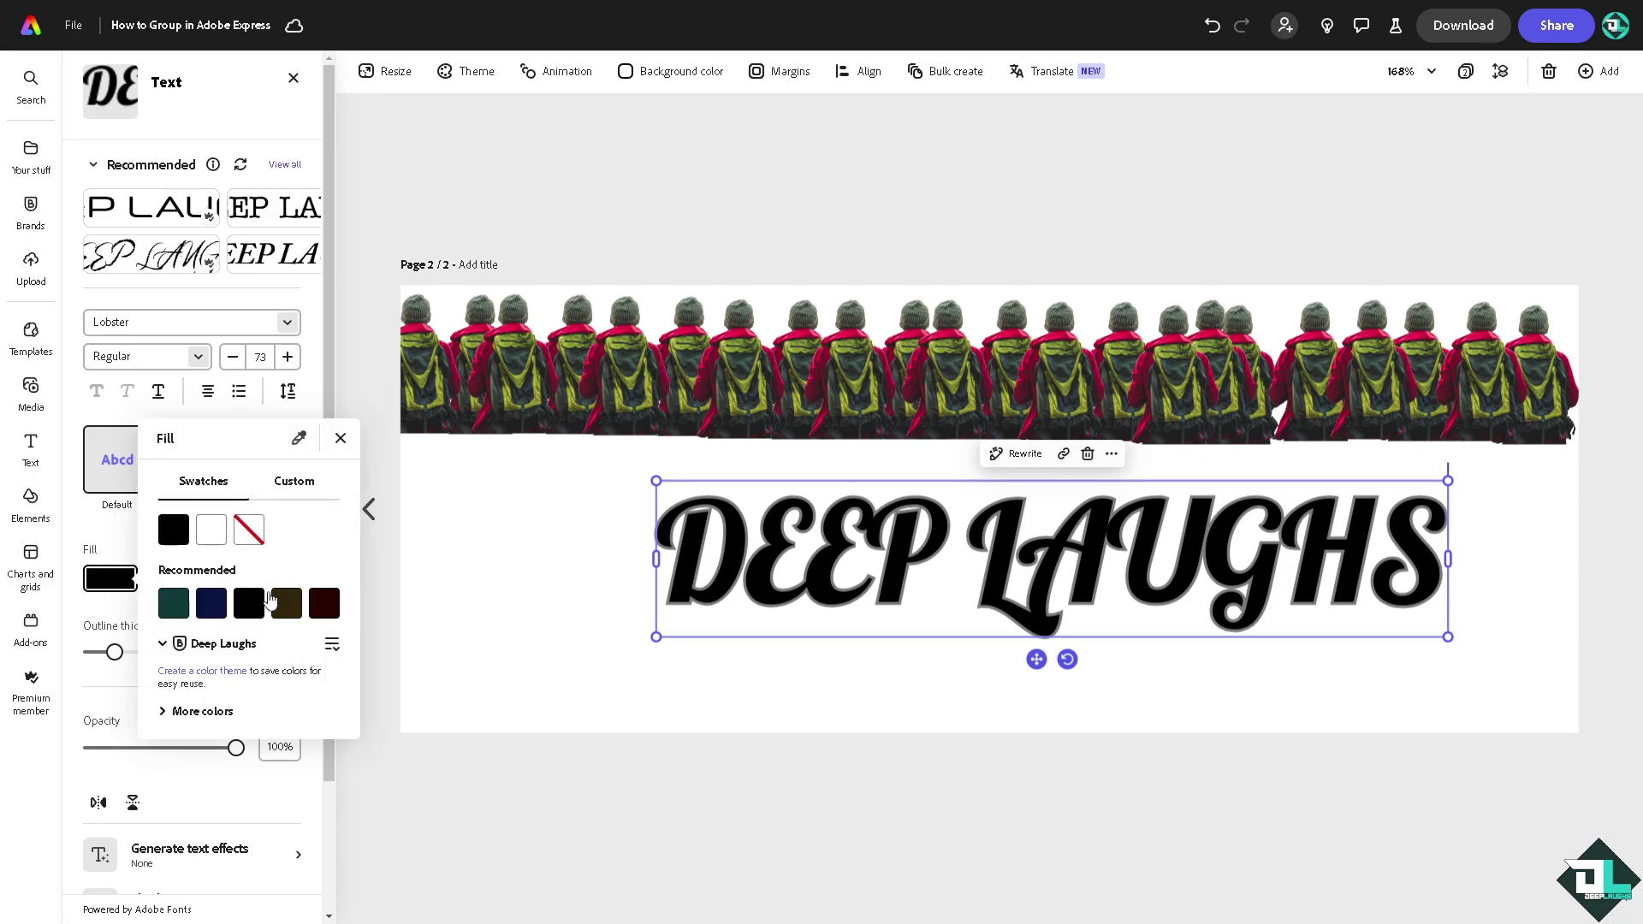
left_click(203, 711)
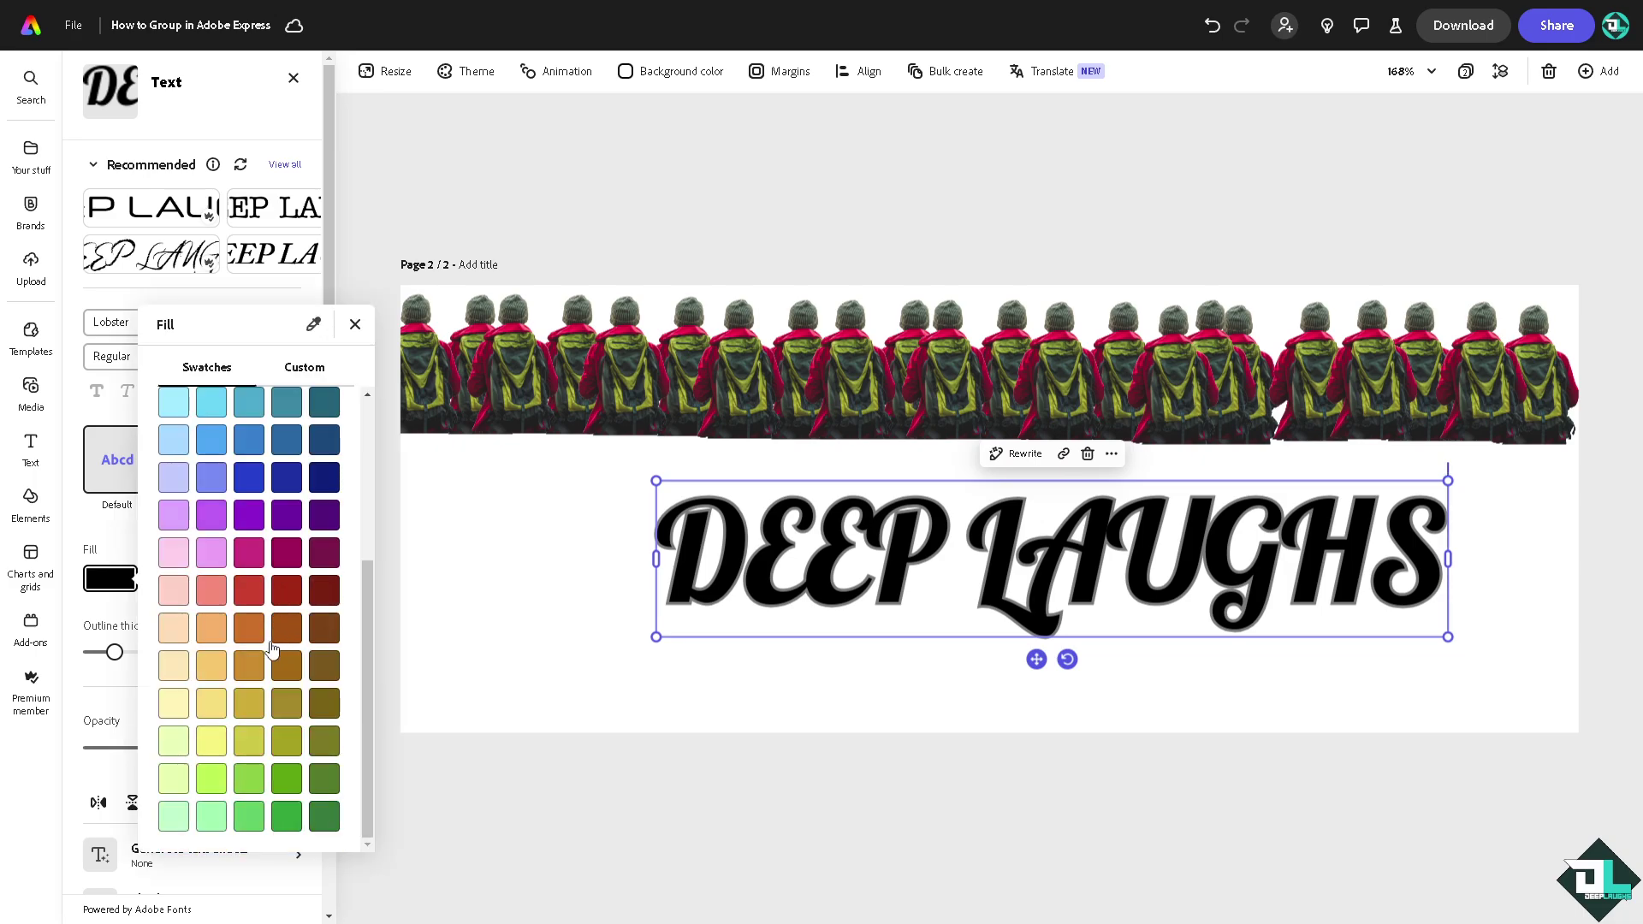
left_click(289, 556)
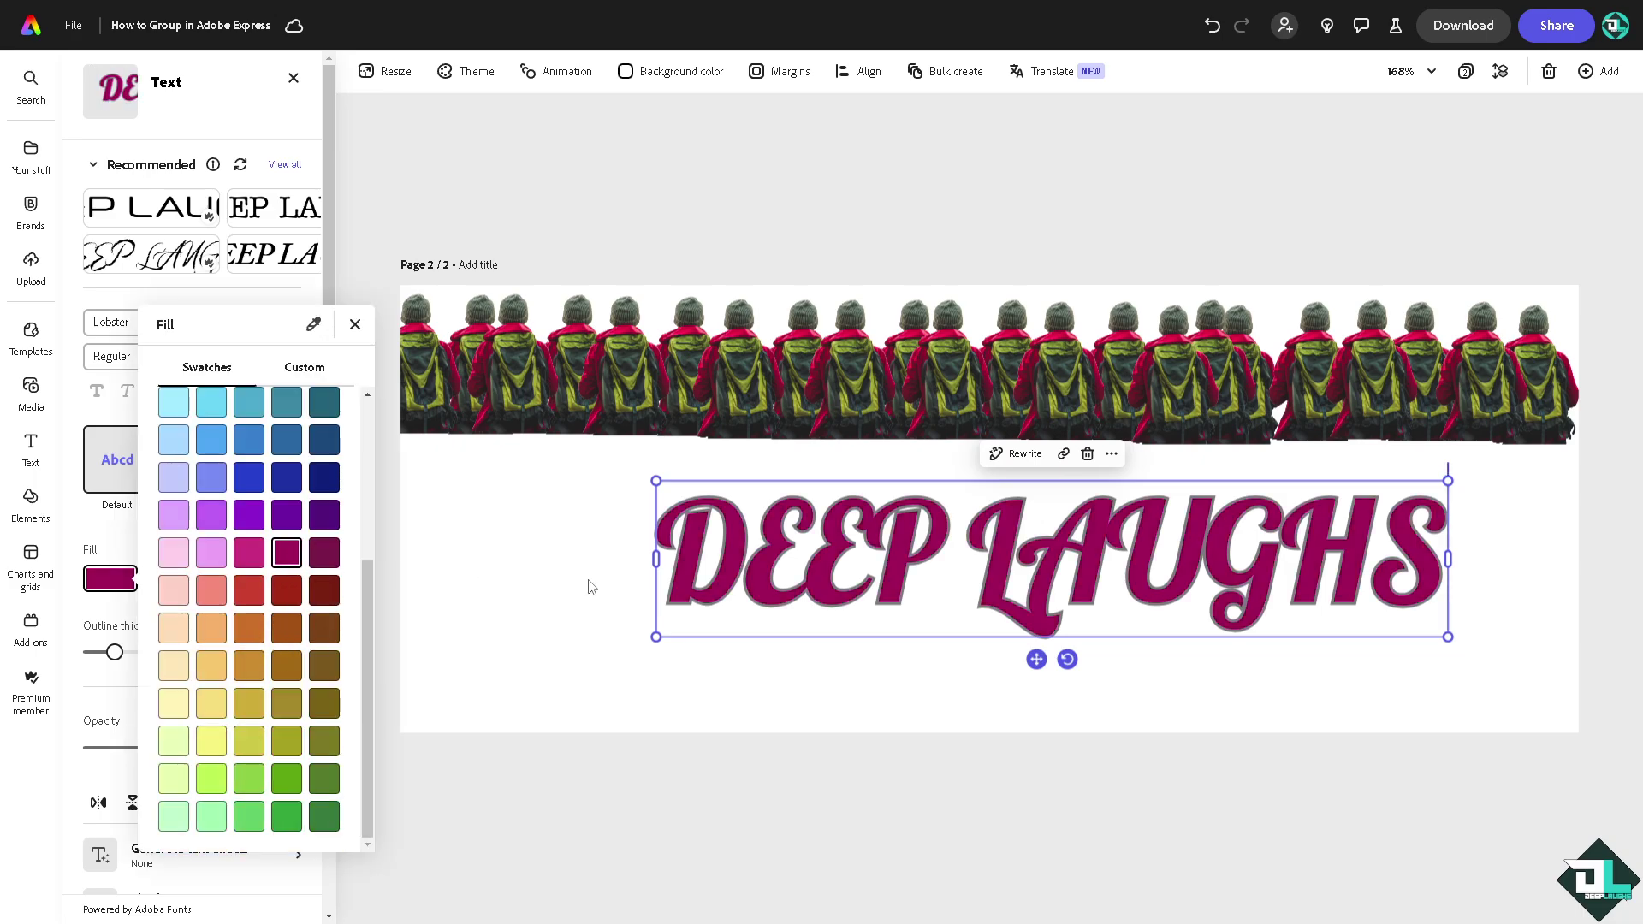
left_click(834, 581)
Shrink DEEP LAUGHS to about half size at the left, then duplicate it into three copies
left_click_drag(757, 530, 700, 536)
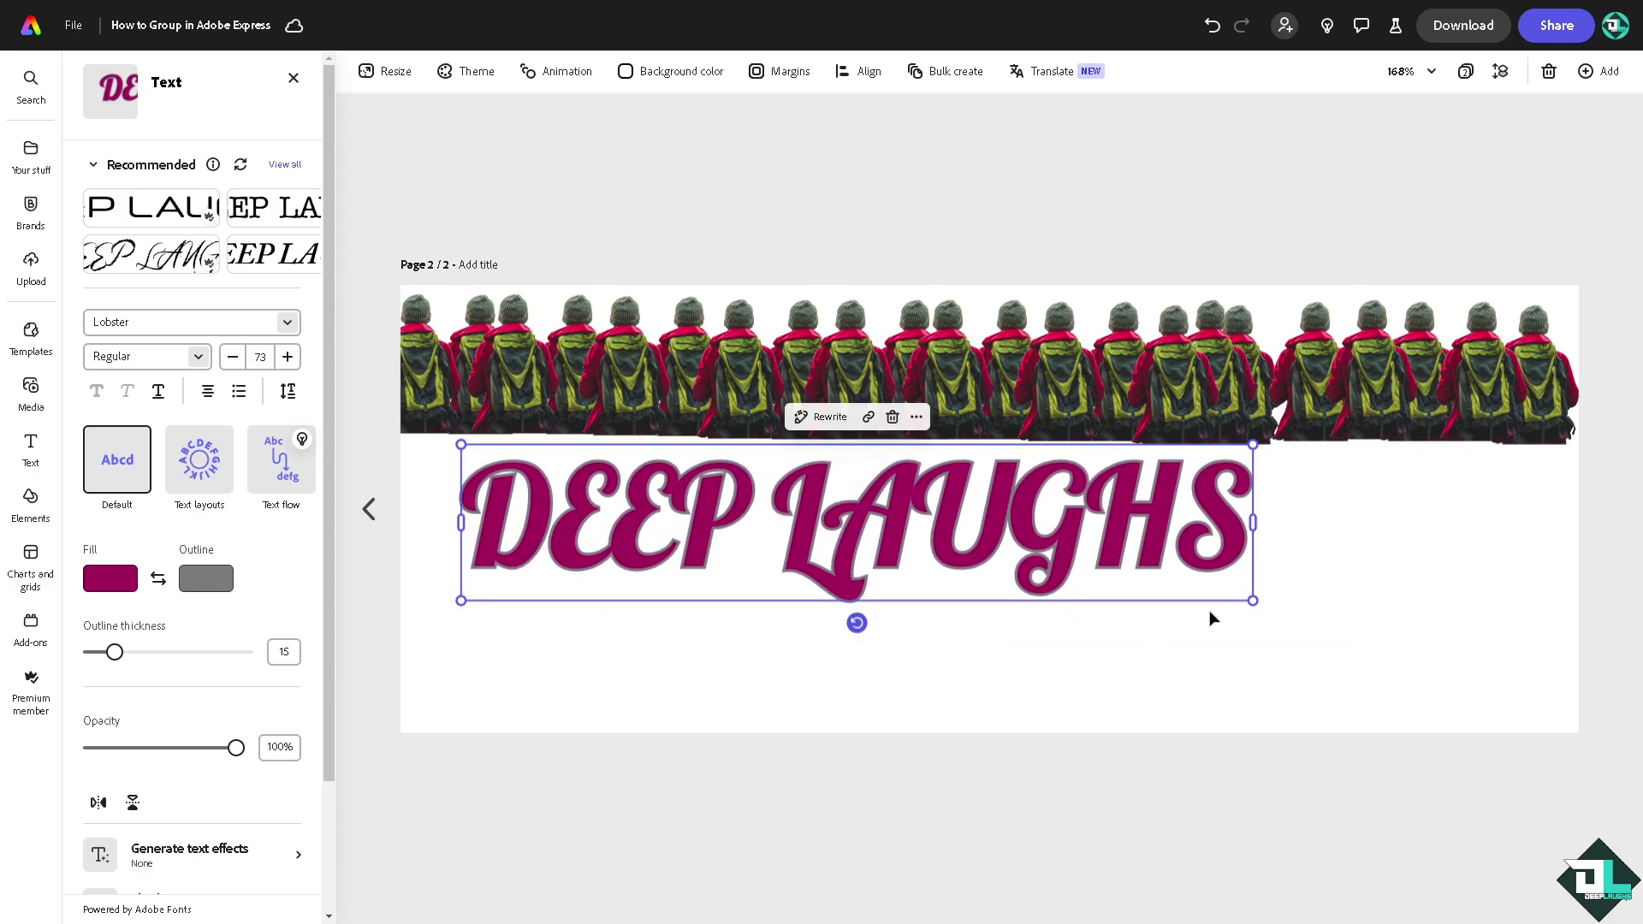
left_click_drag(1248, 597, 845, 535)
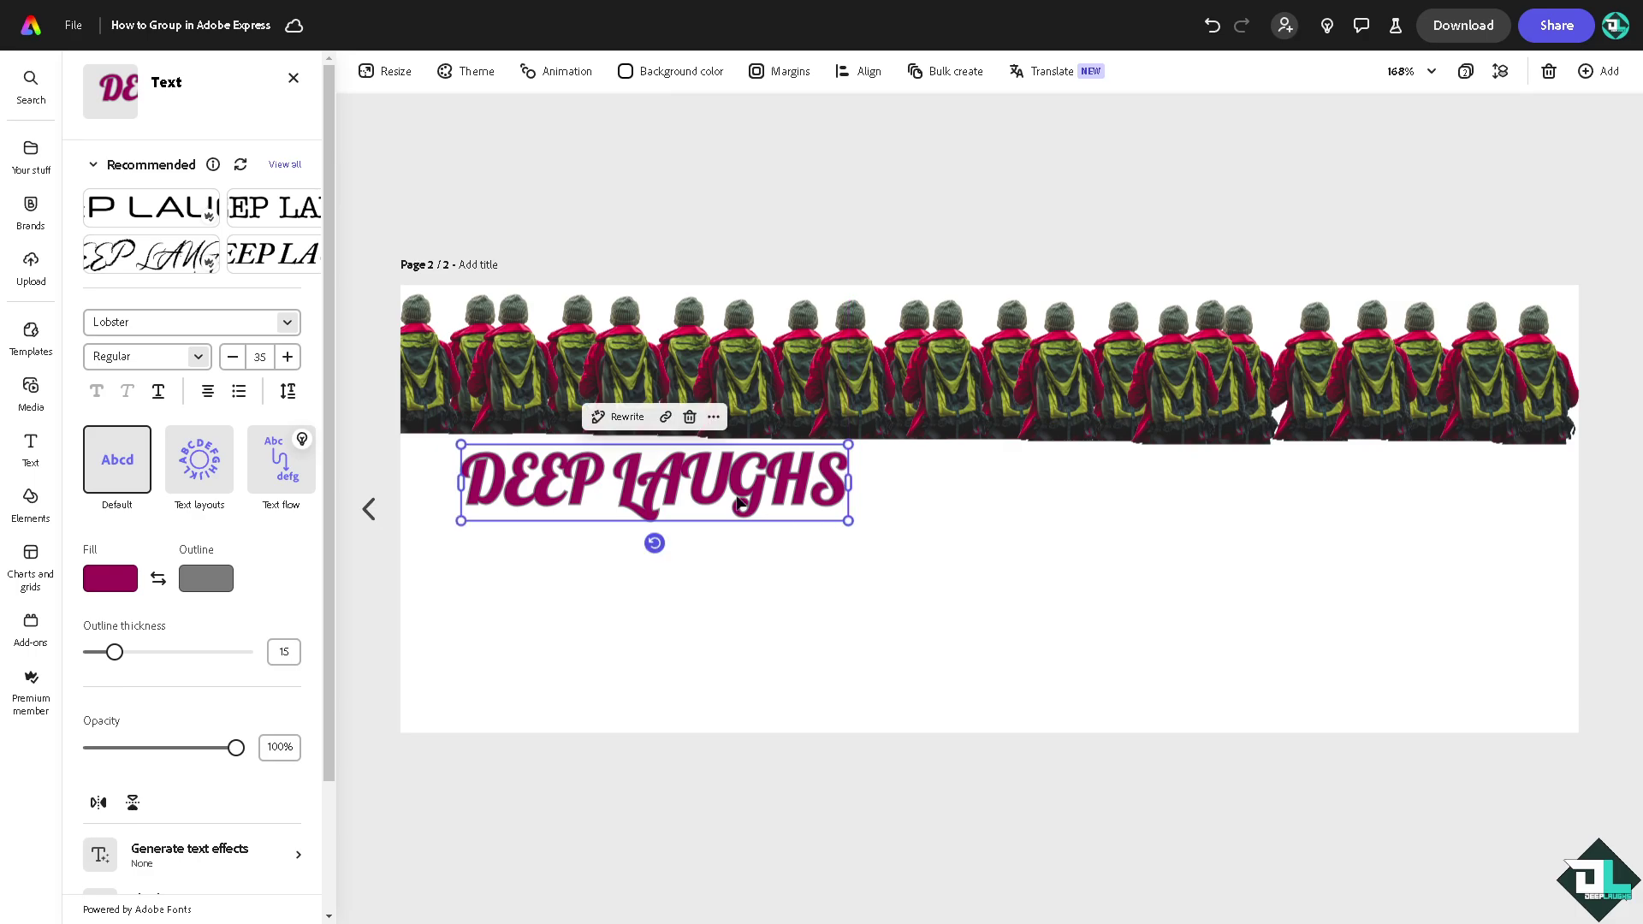
left_click_drag(657, 488, 619, 484)
key("ctrl+d")
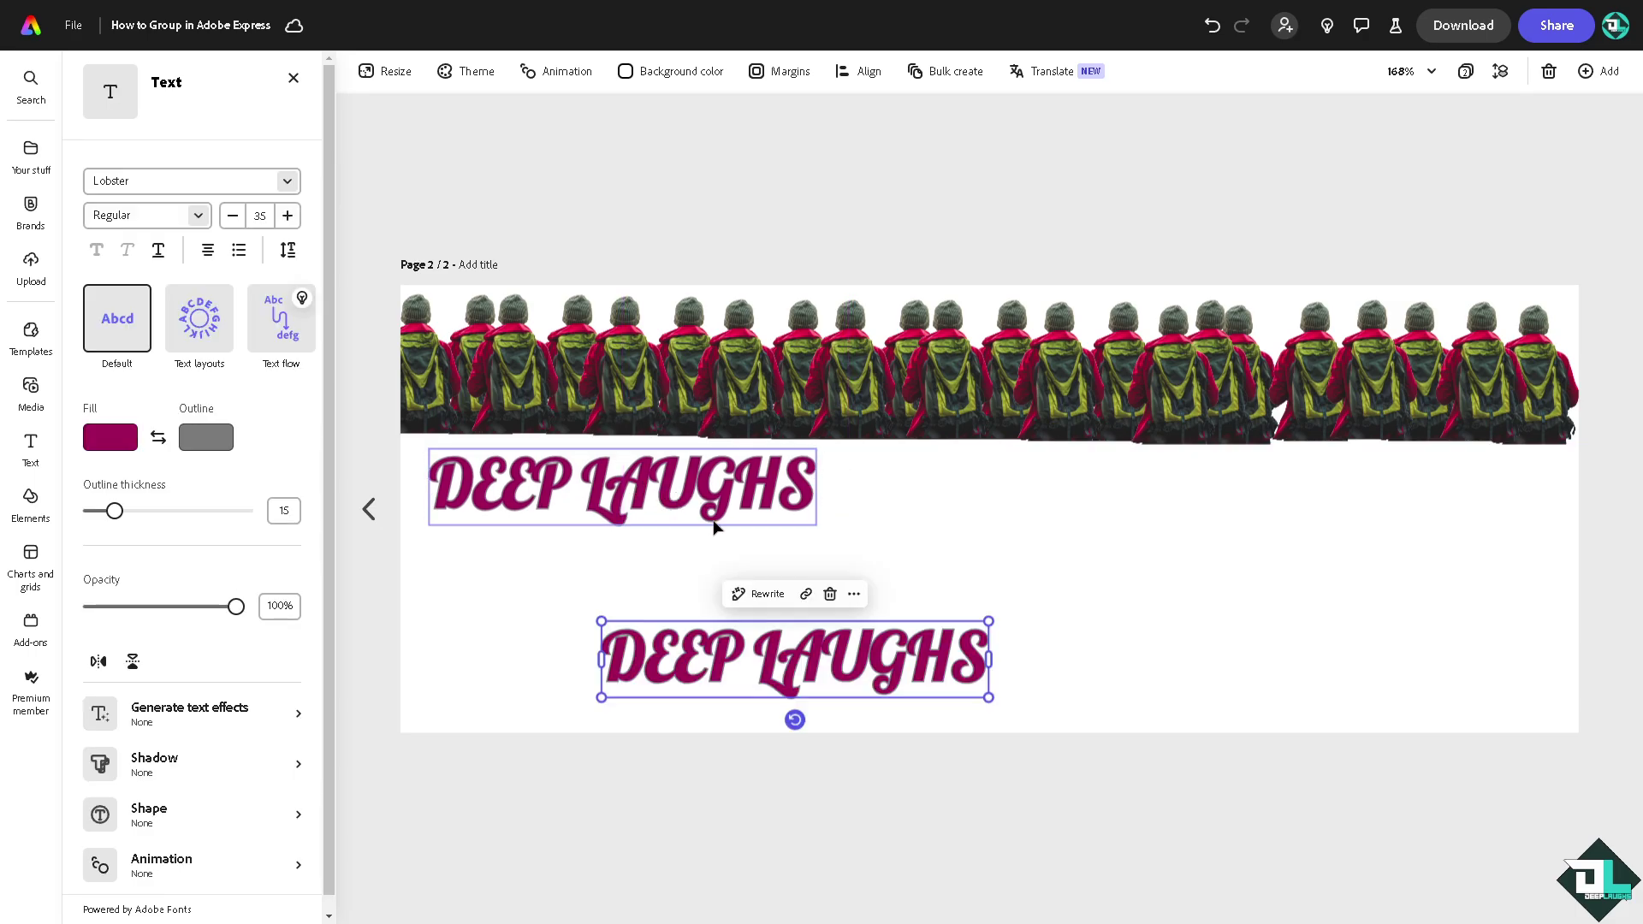
left_click_drag(885, 629, 961, 482)
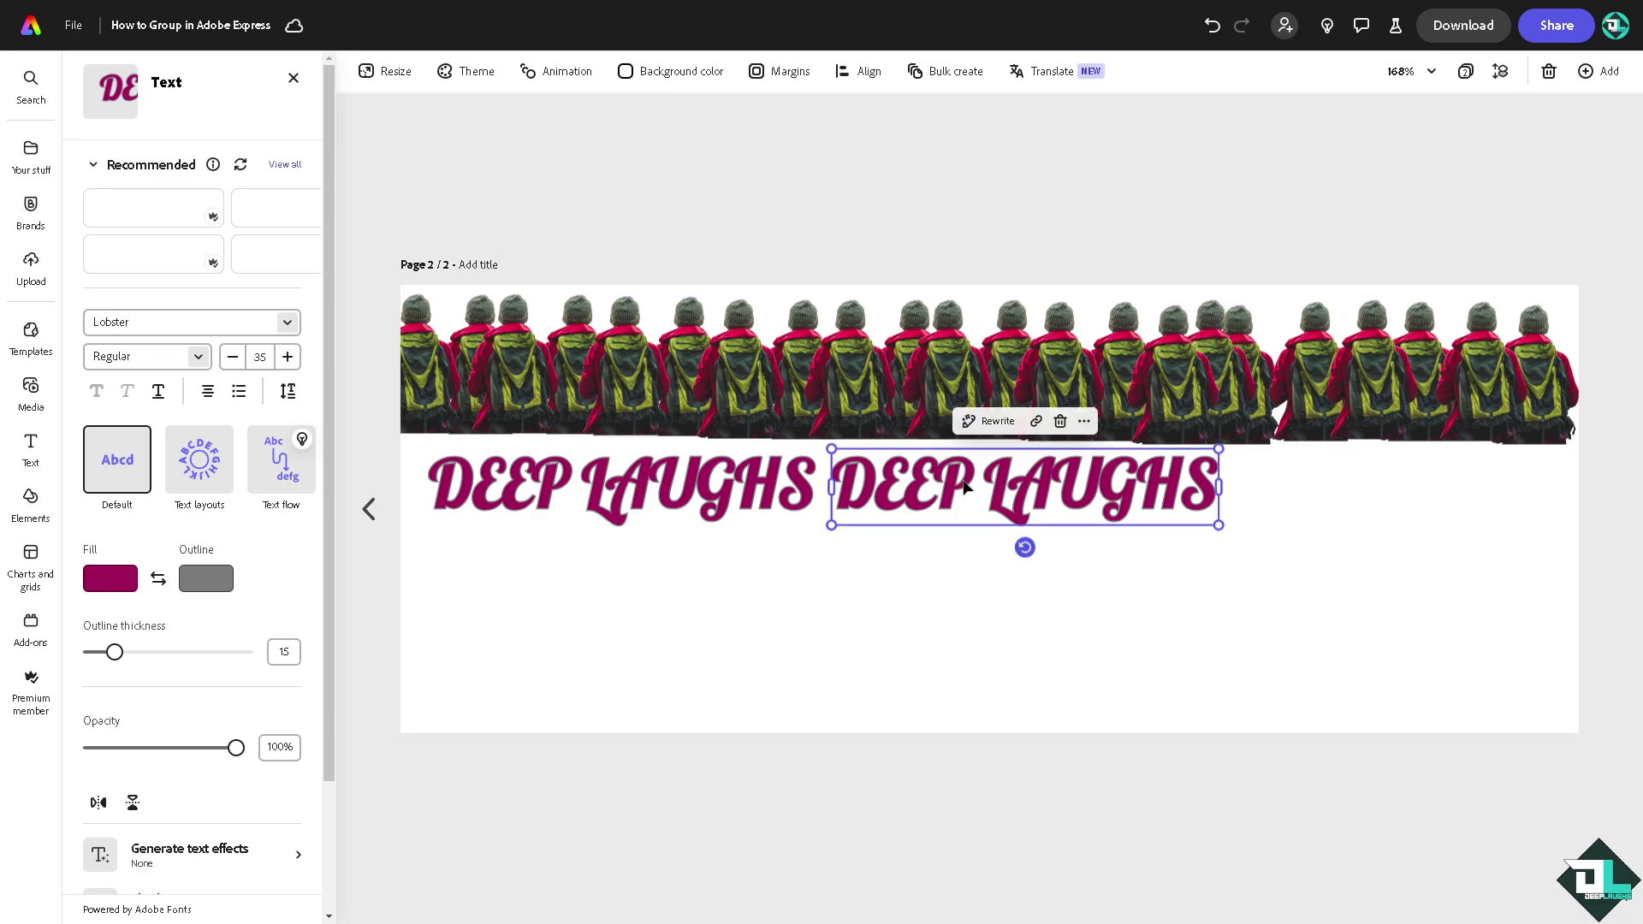
key("ctrl+d")
left_click_drag(1100, 657, 1287, 537)
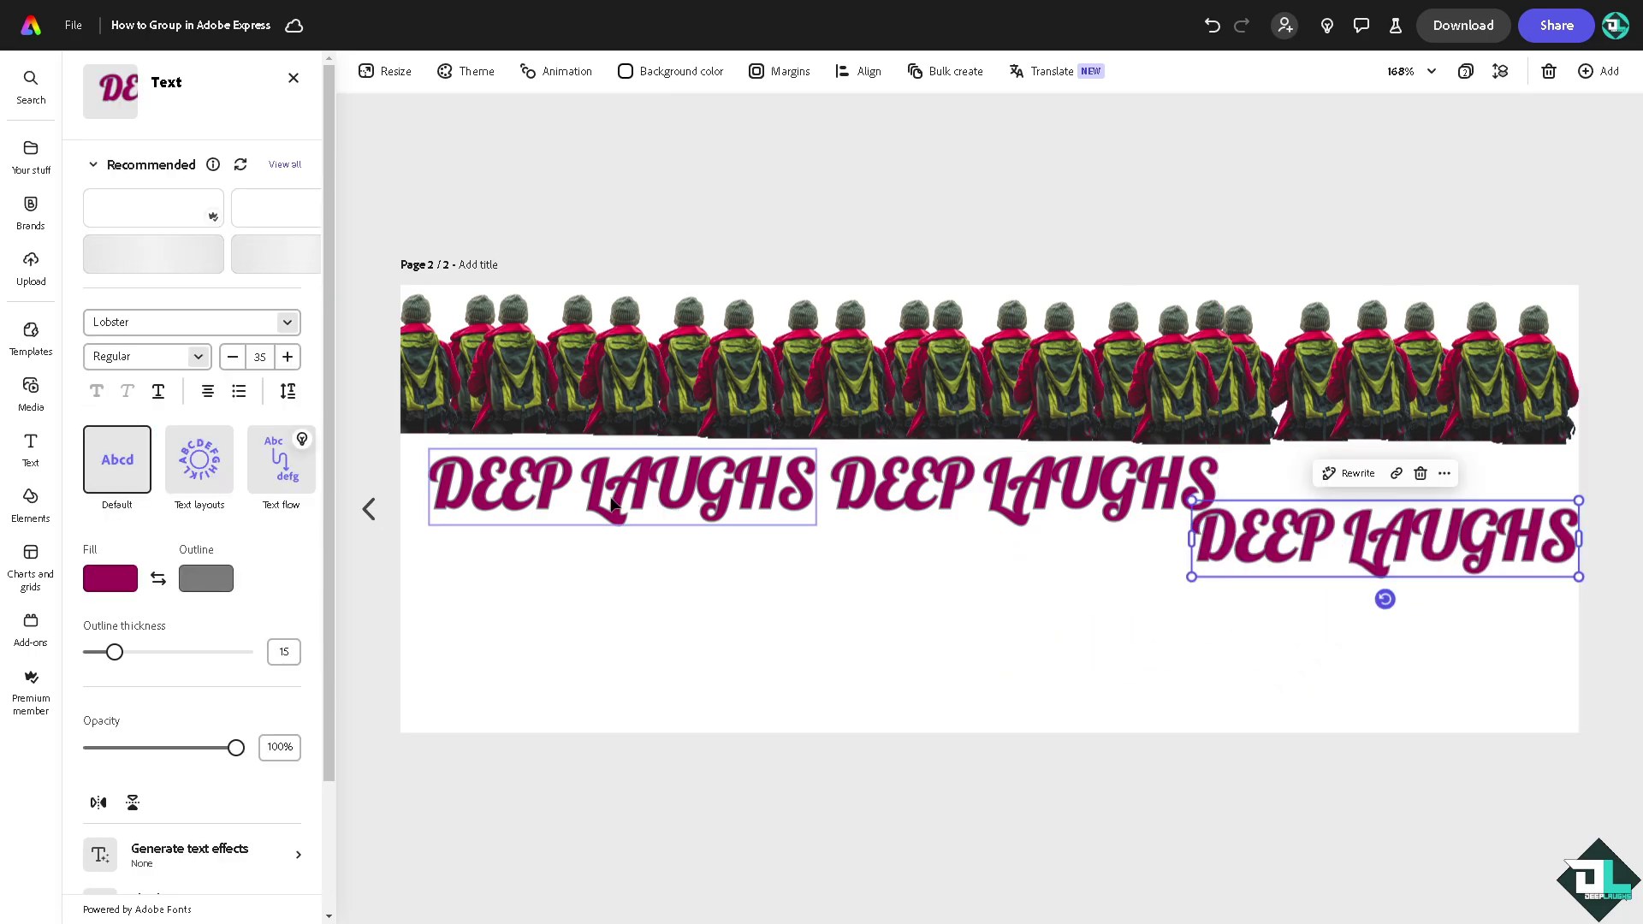
Narrow the first two copies and close the gaps so all three sit side by side
left_click(612, 503)
left_click_drag(817, 524, 754, 514)
left_click_drag(904, 480, 840, 480)
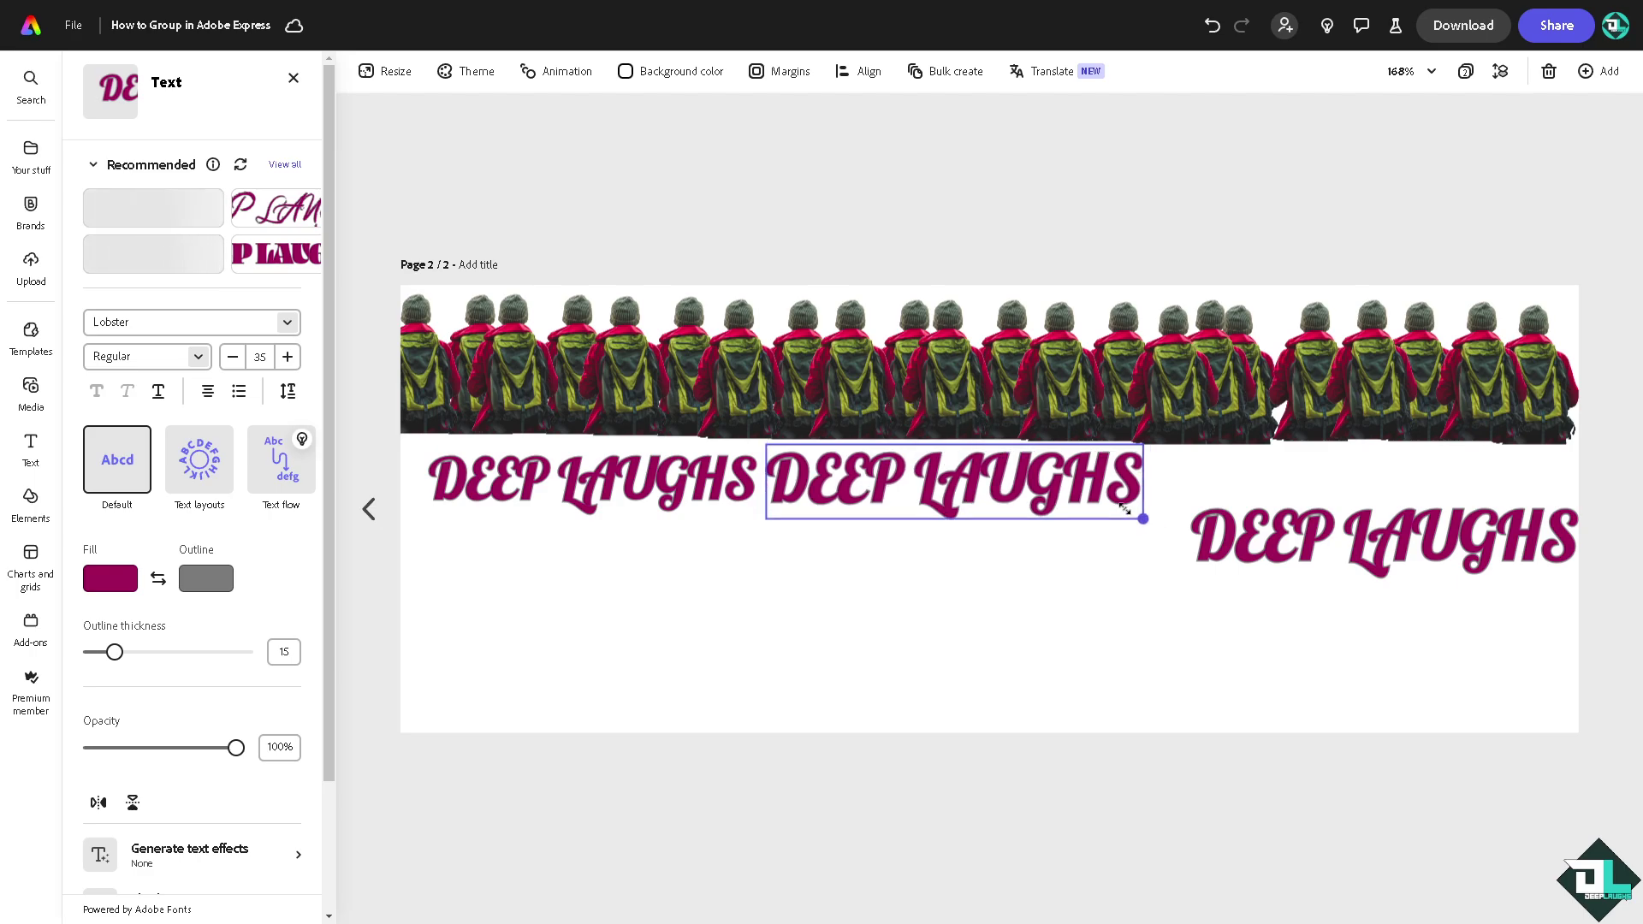
left_click_drag(1143, 519, 1117, 512)
left_click_drag(1268, 534, 1200, 480)
left_click(630, 481)
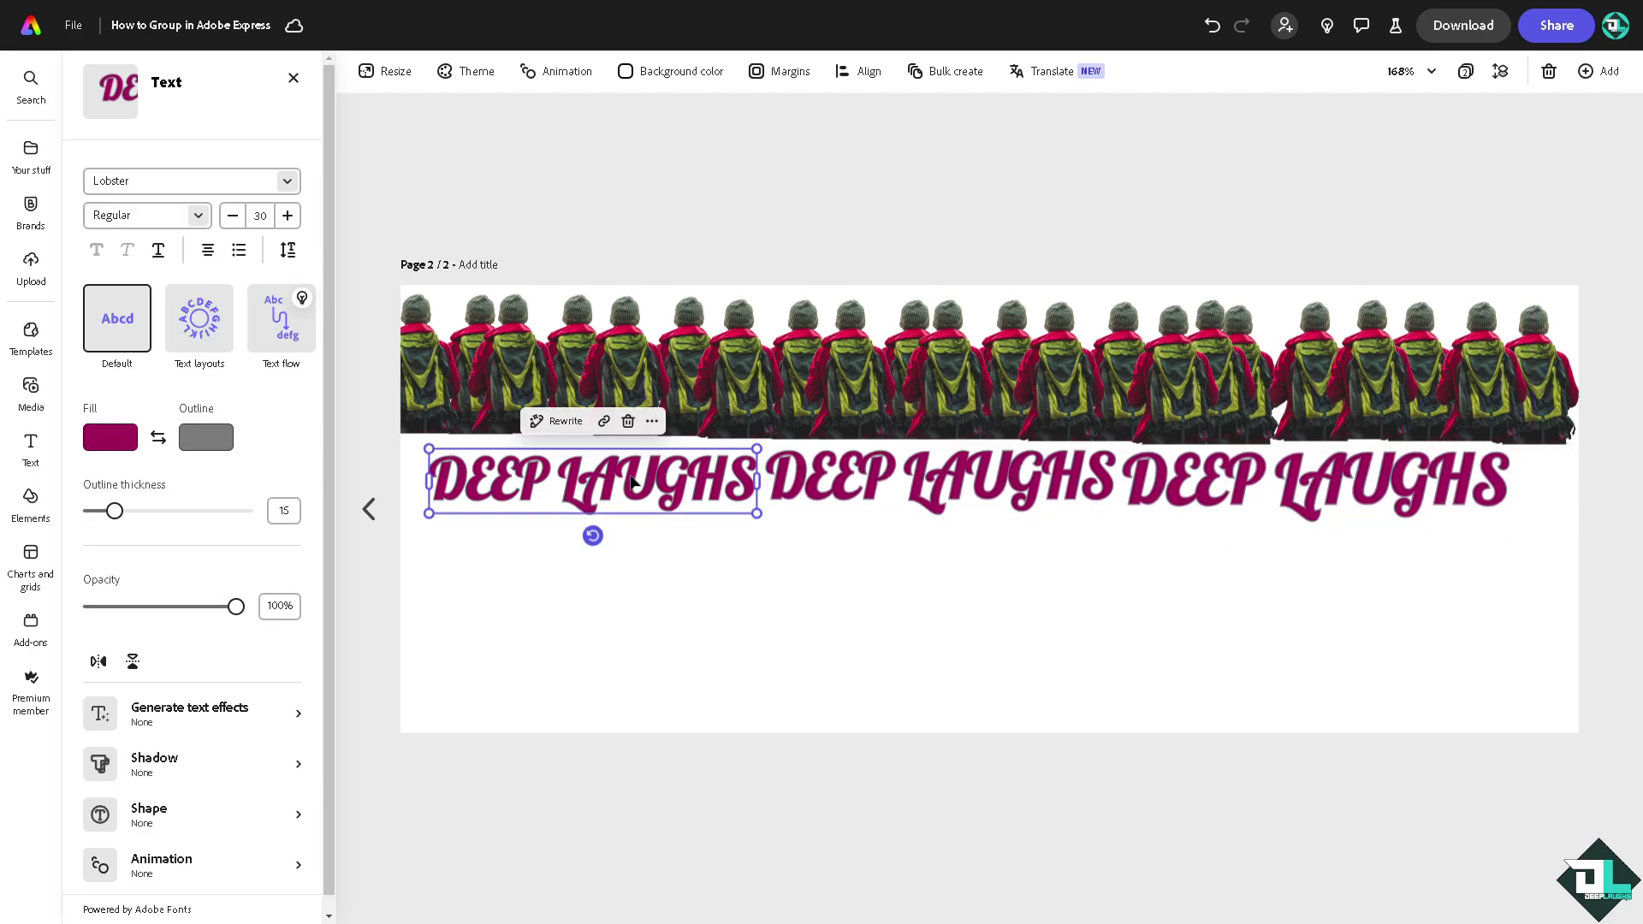
Select the three DEEP LAUGHS texts and group them into a single row
left_click(858, 487, "shift")
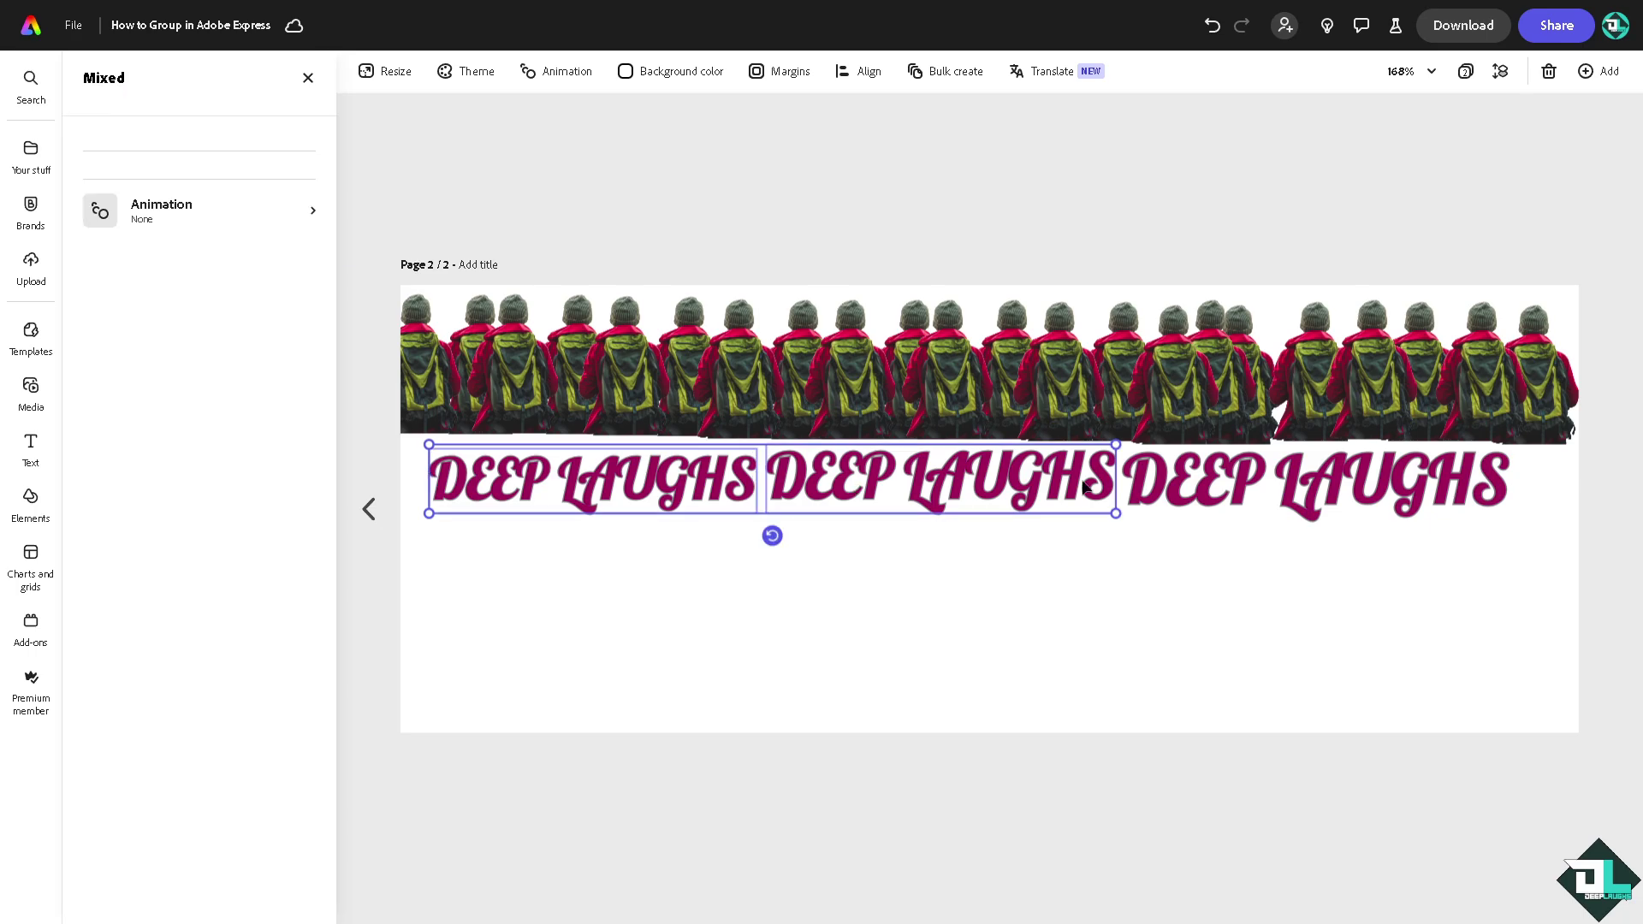
left_click(1317, 483, "shift")
left_click(939, 417)
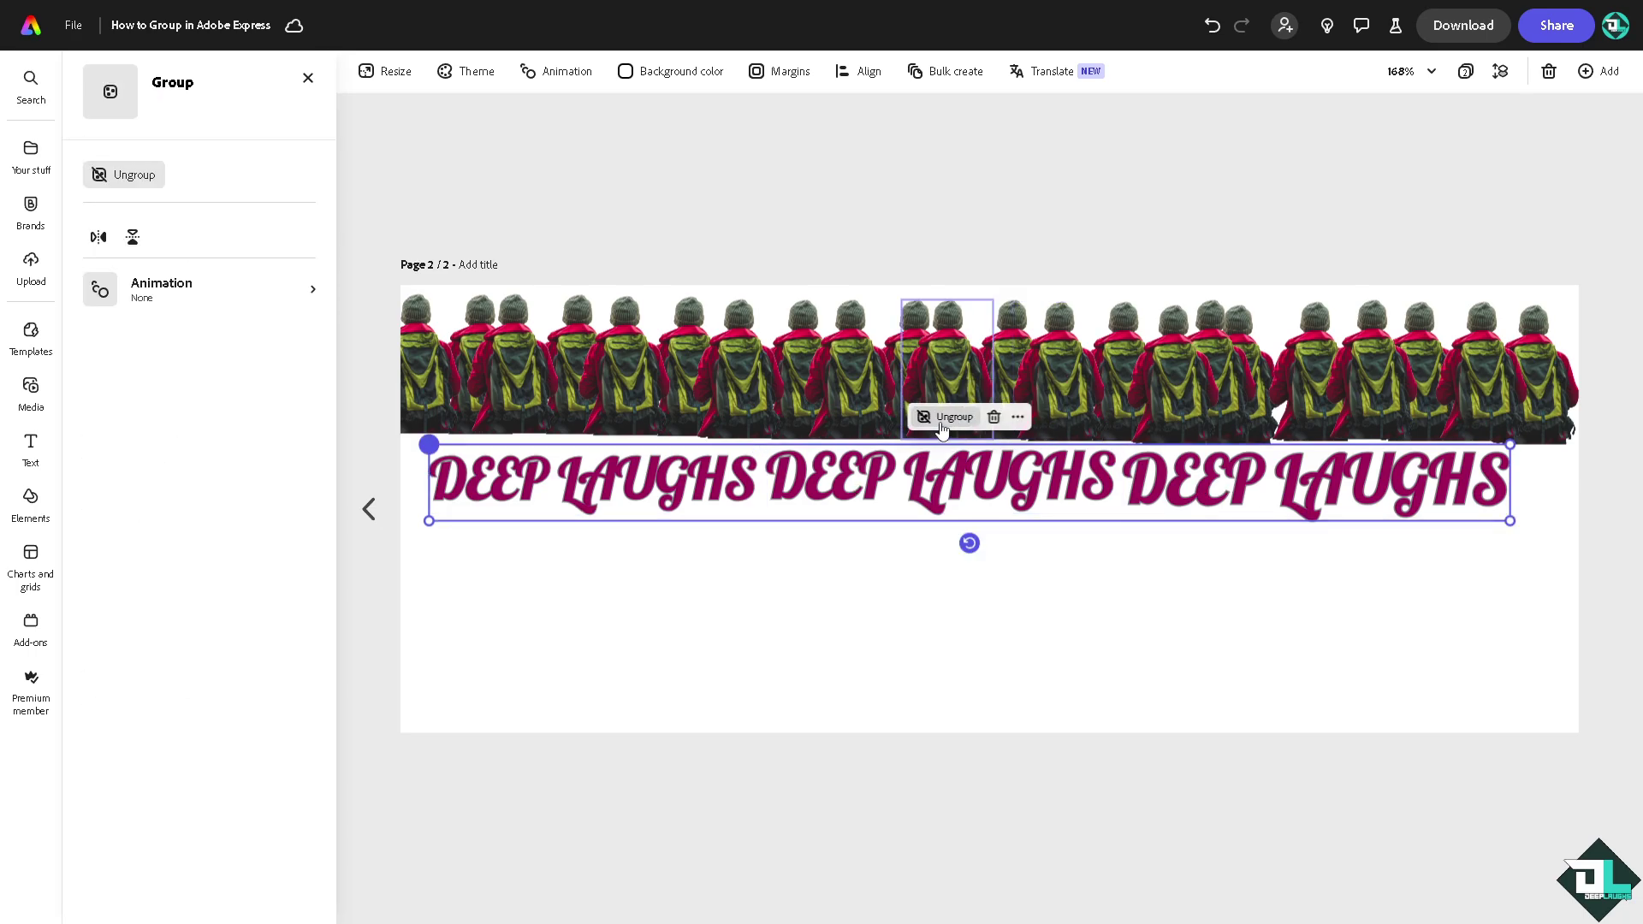
left_click(860, 591)
key("ctrl+d")
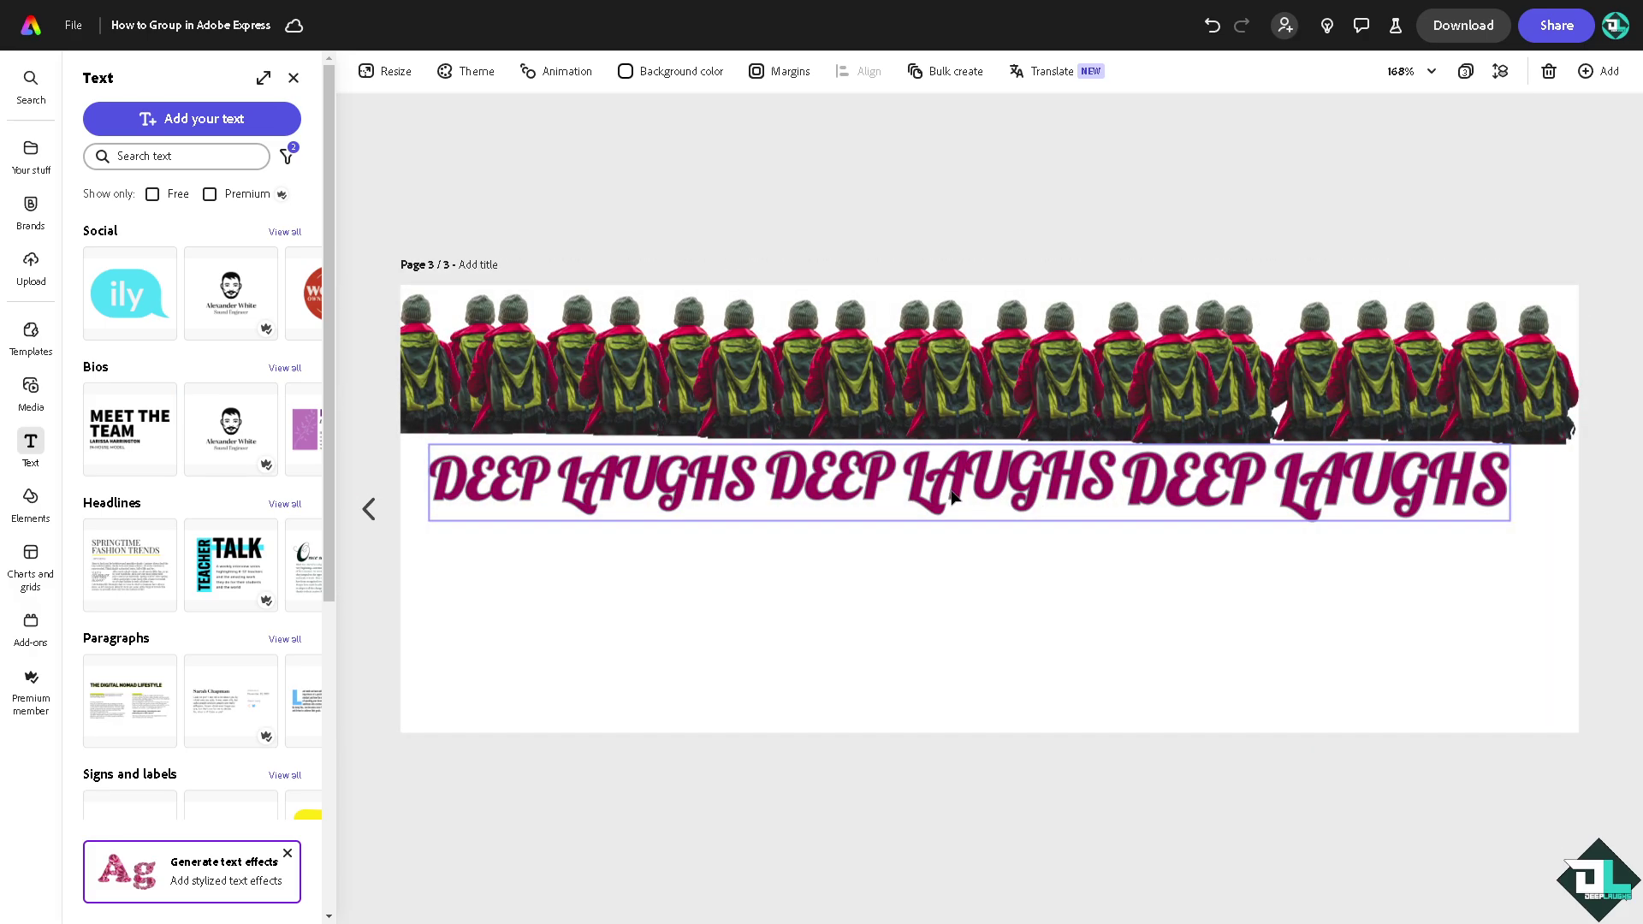
left_click(369, 509)
Duplicate the row twice, stacking the copies as second and third lines below
left_click(749, 495)
key("ctrl+d")
left_click_drag(765, 648, 592, 546)
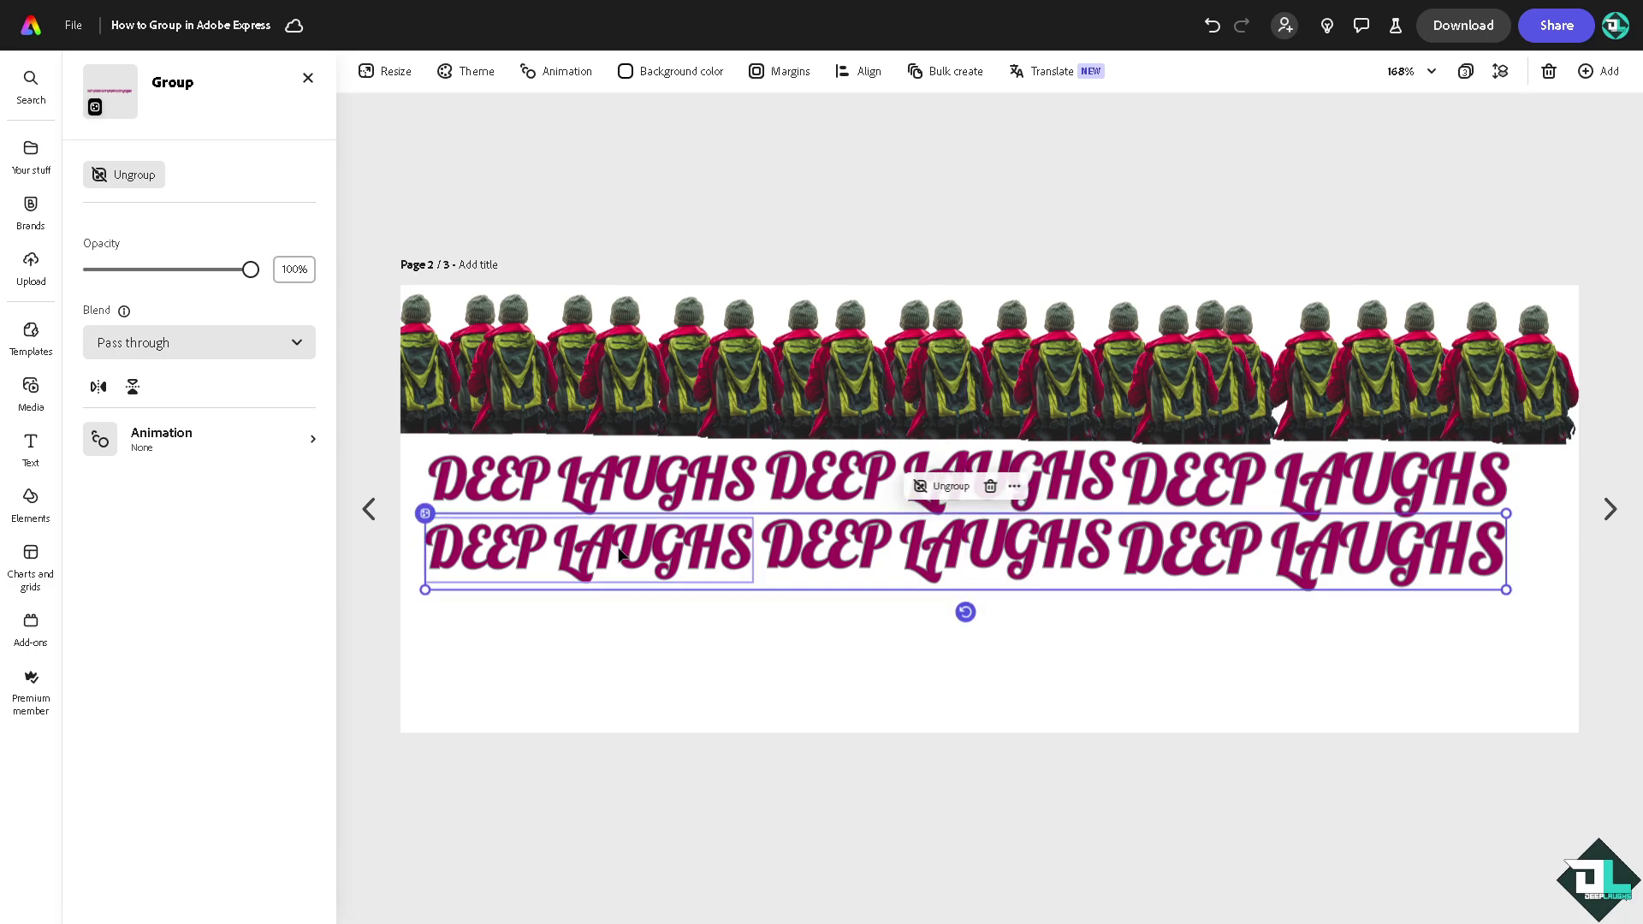
key("ctrl+d")
left_click_drag(804, 705, 624, 616)
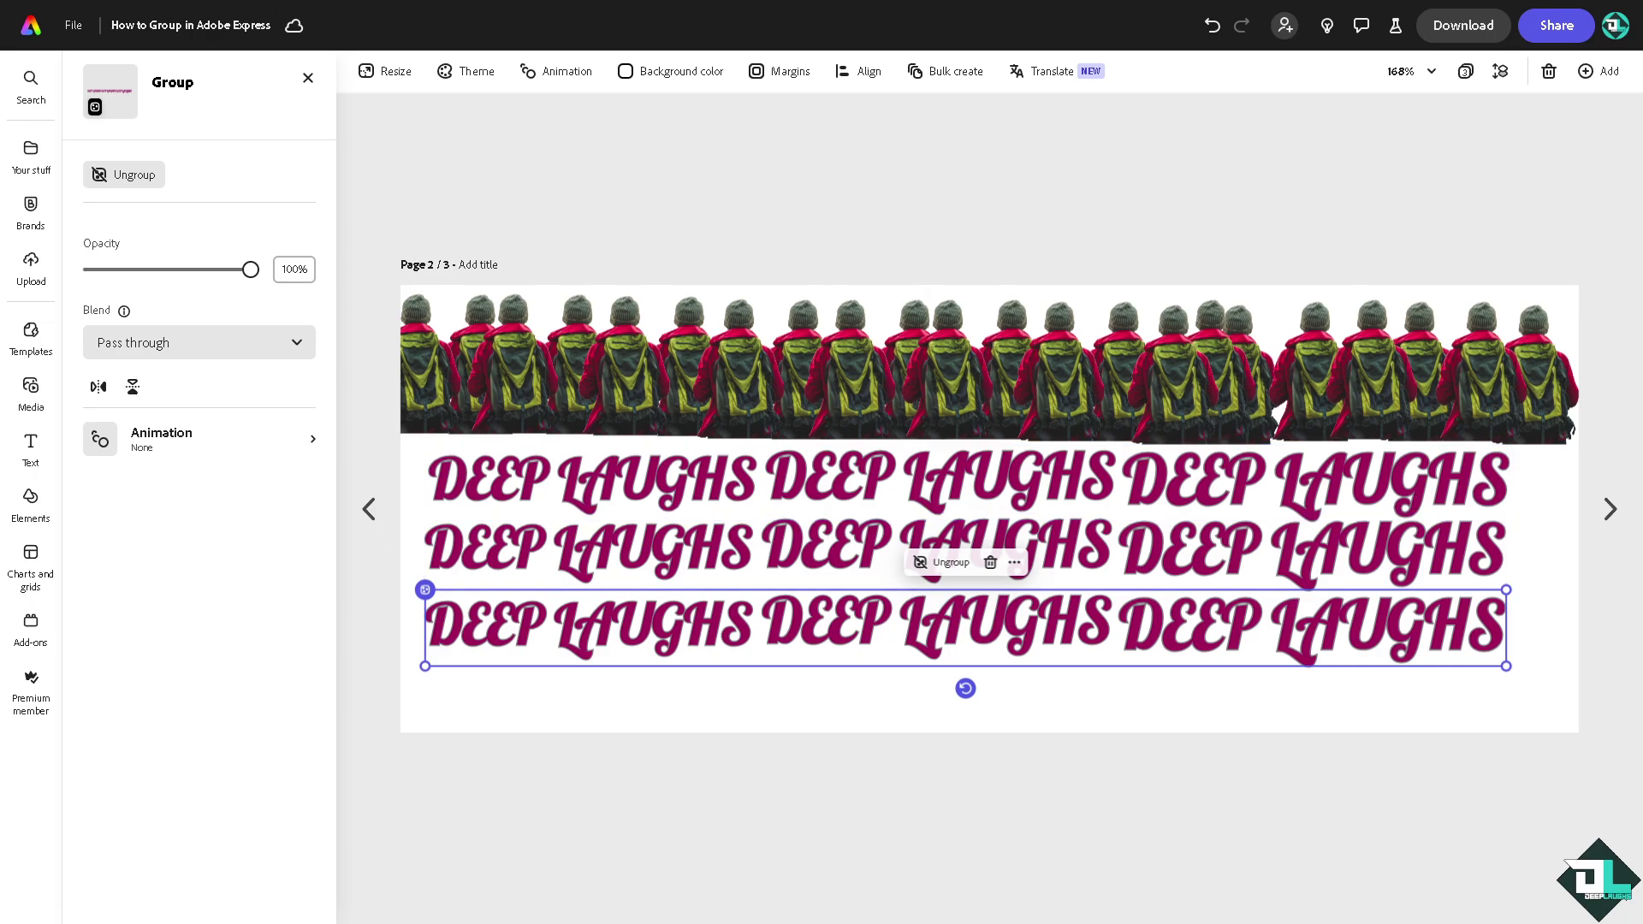
Lock the bottom DEEP LAUGHS row group from its More options menu
left_click(663, 402)
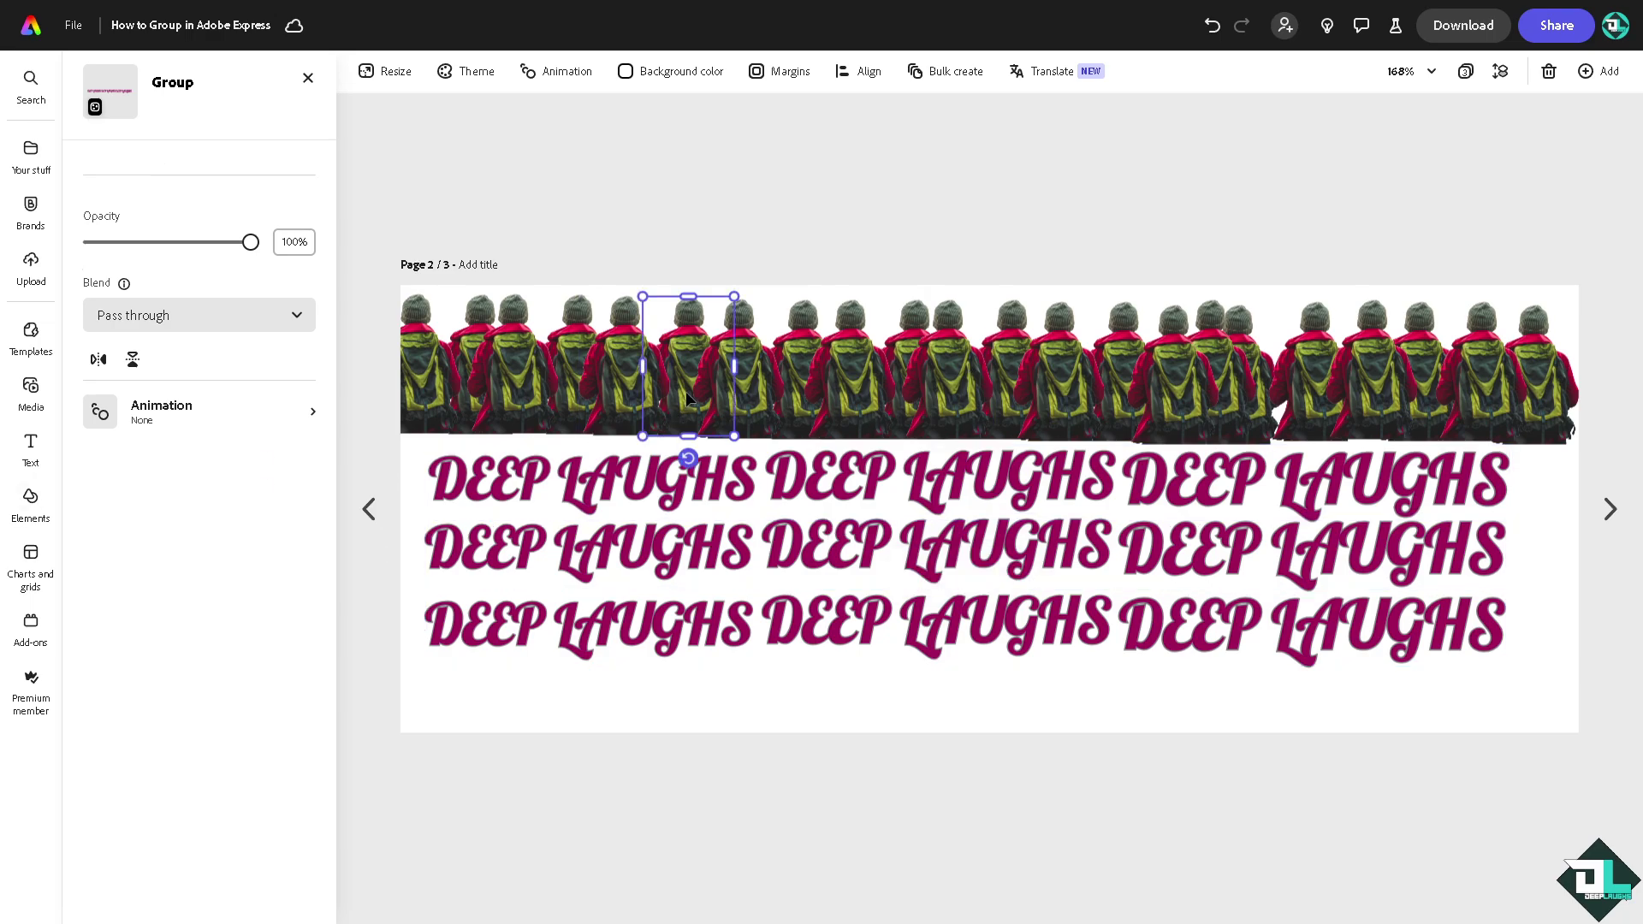
left_click(800, 624)
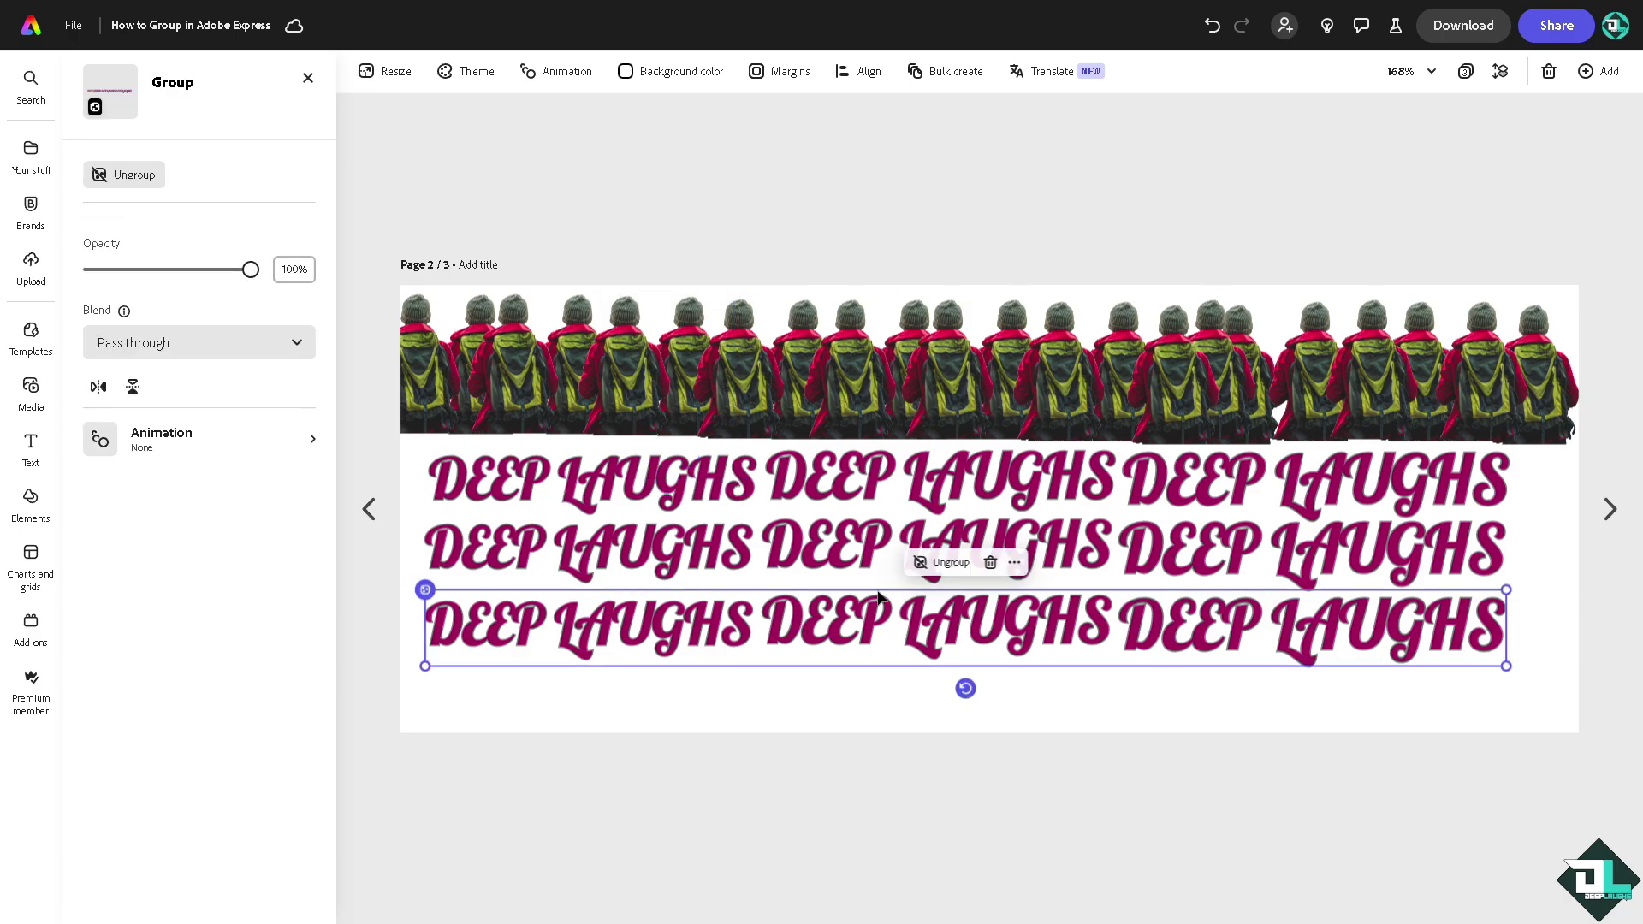
left_click(1015, 564)
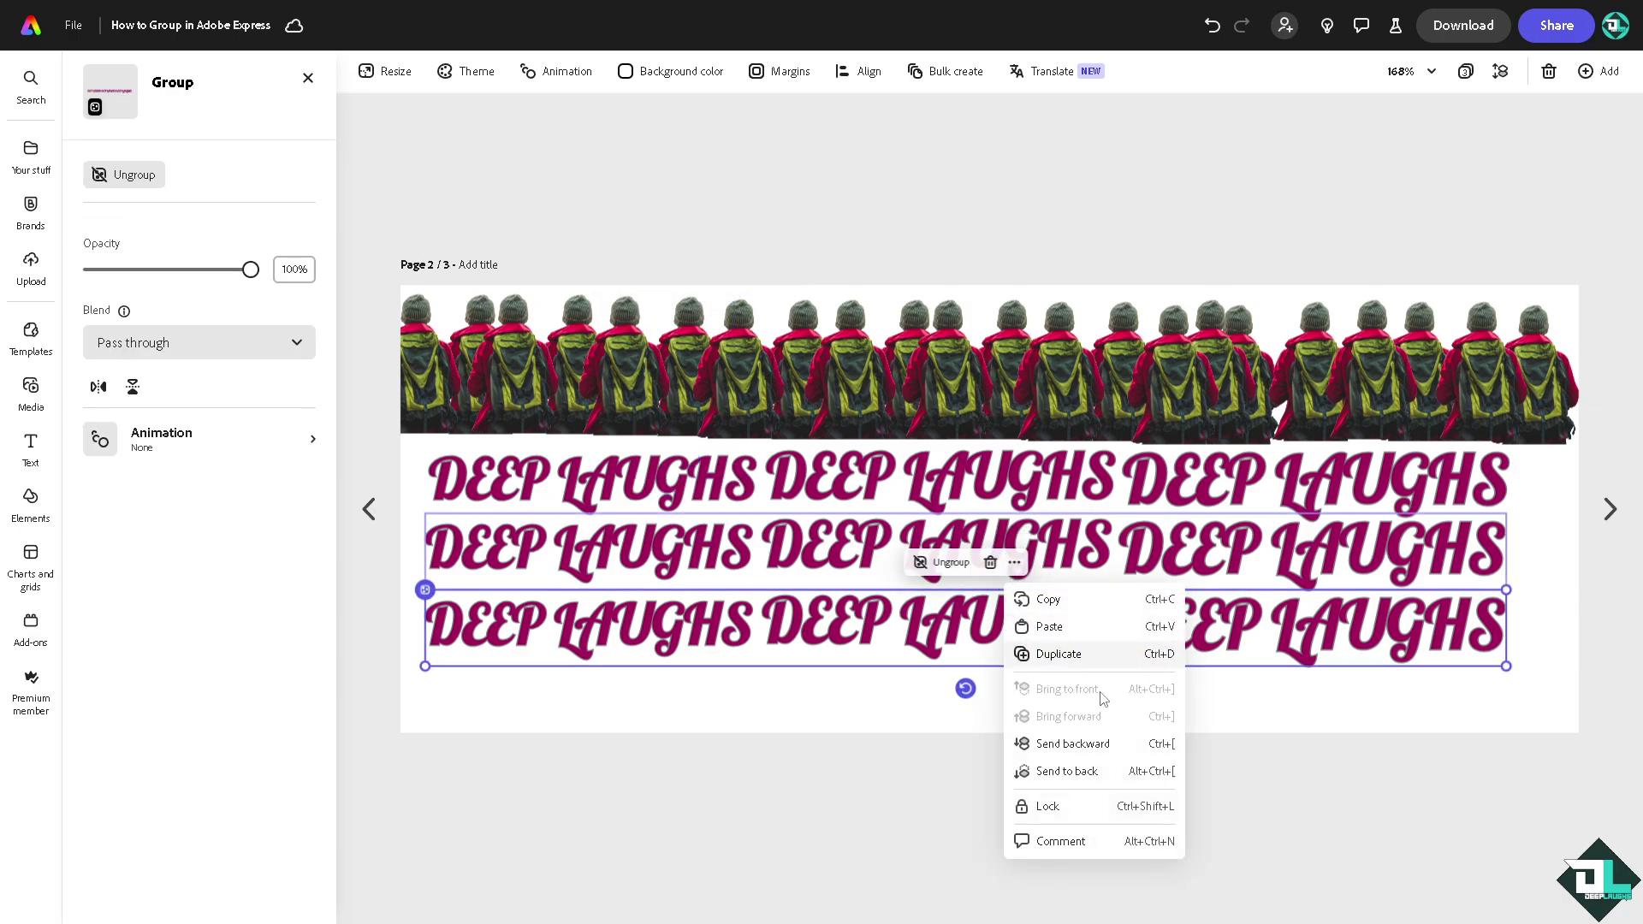
left_click(1074, 804)
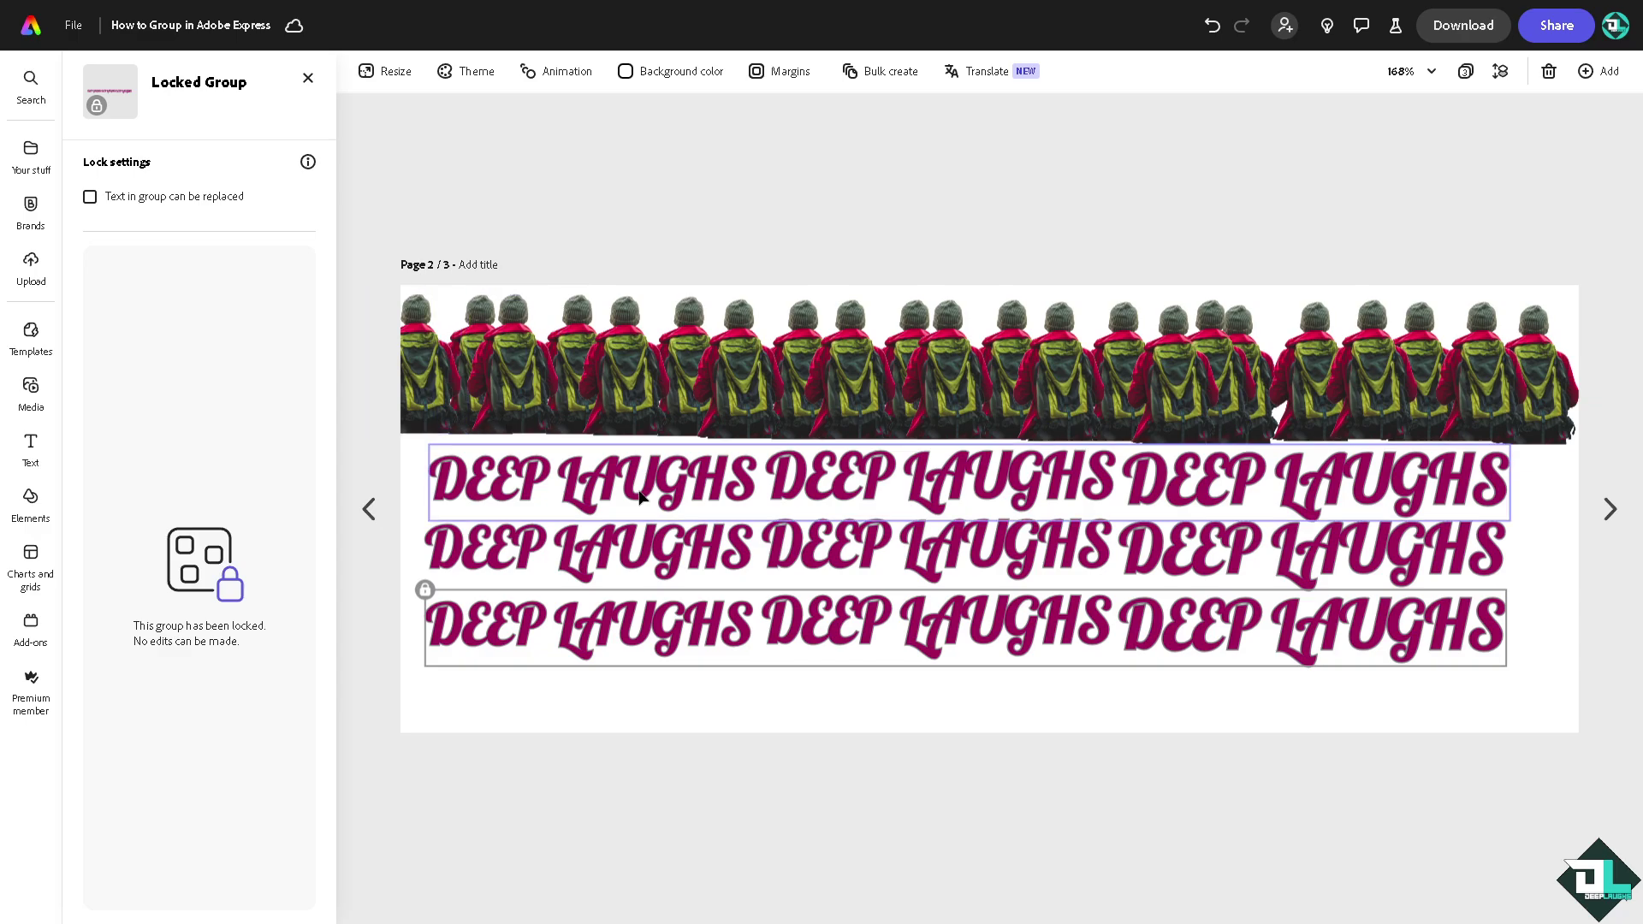
left_click(551, 725)
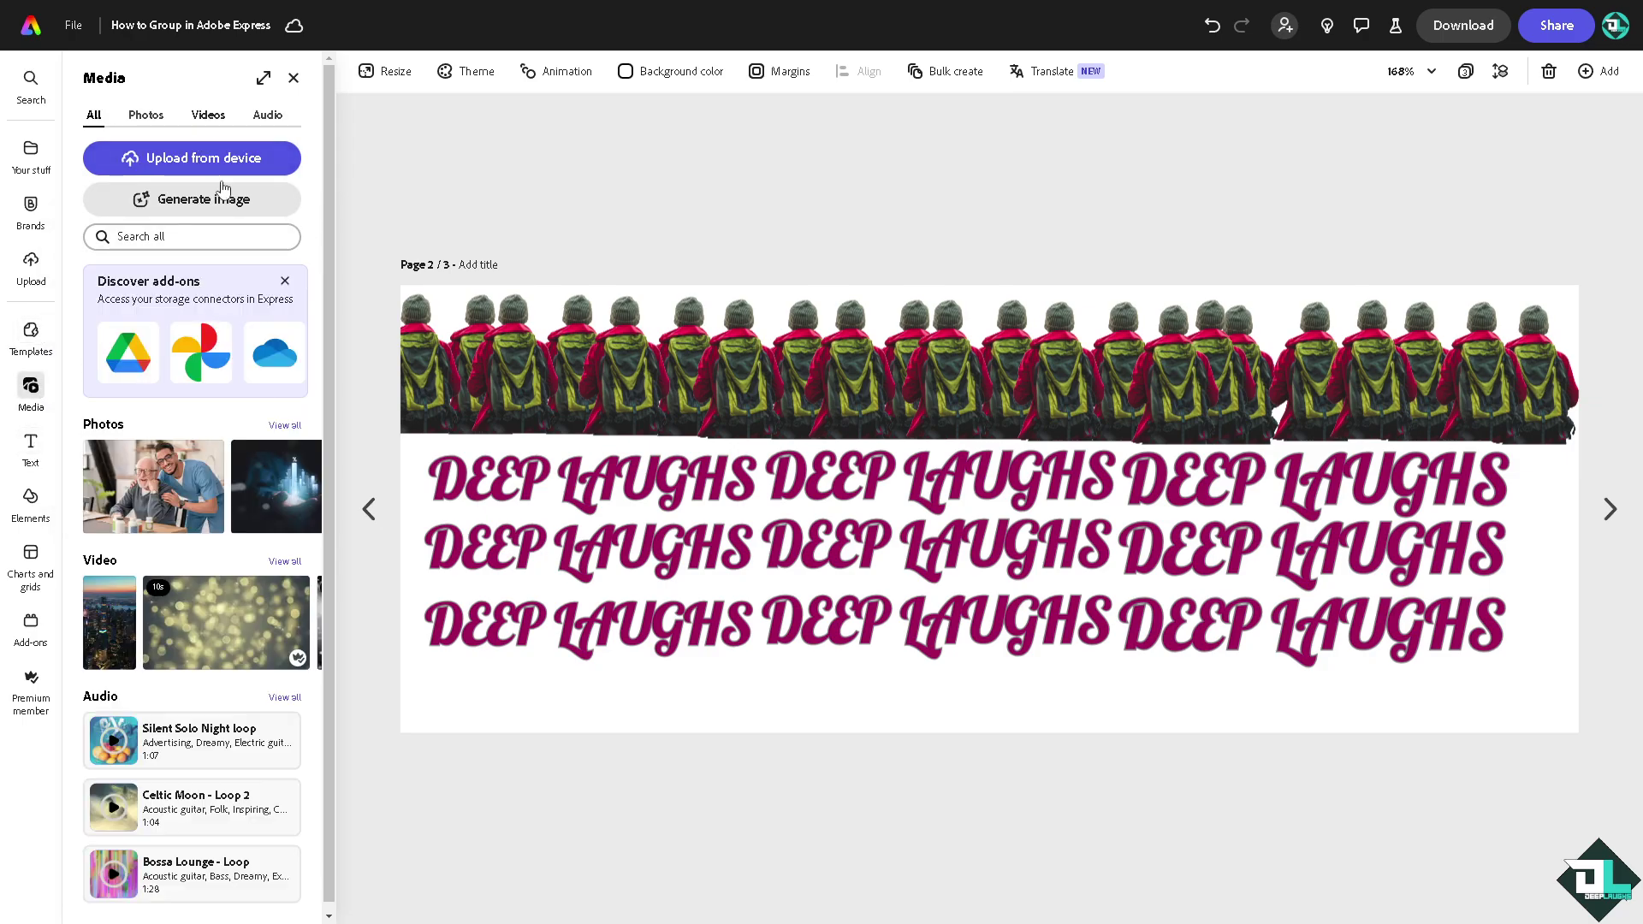
Add the bokeh video from Media and stretch it to cover the whole page
left_click(218, 640)
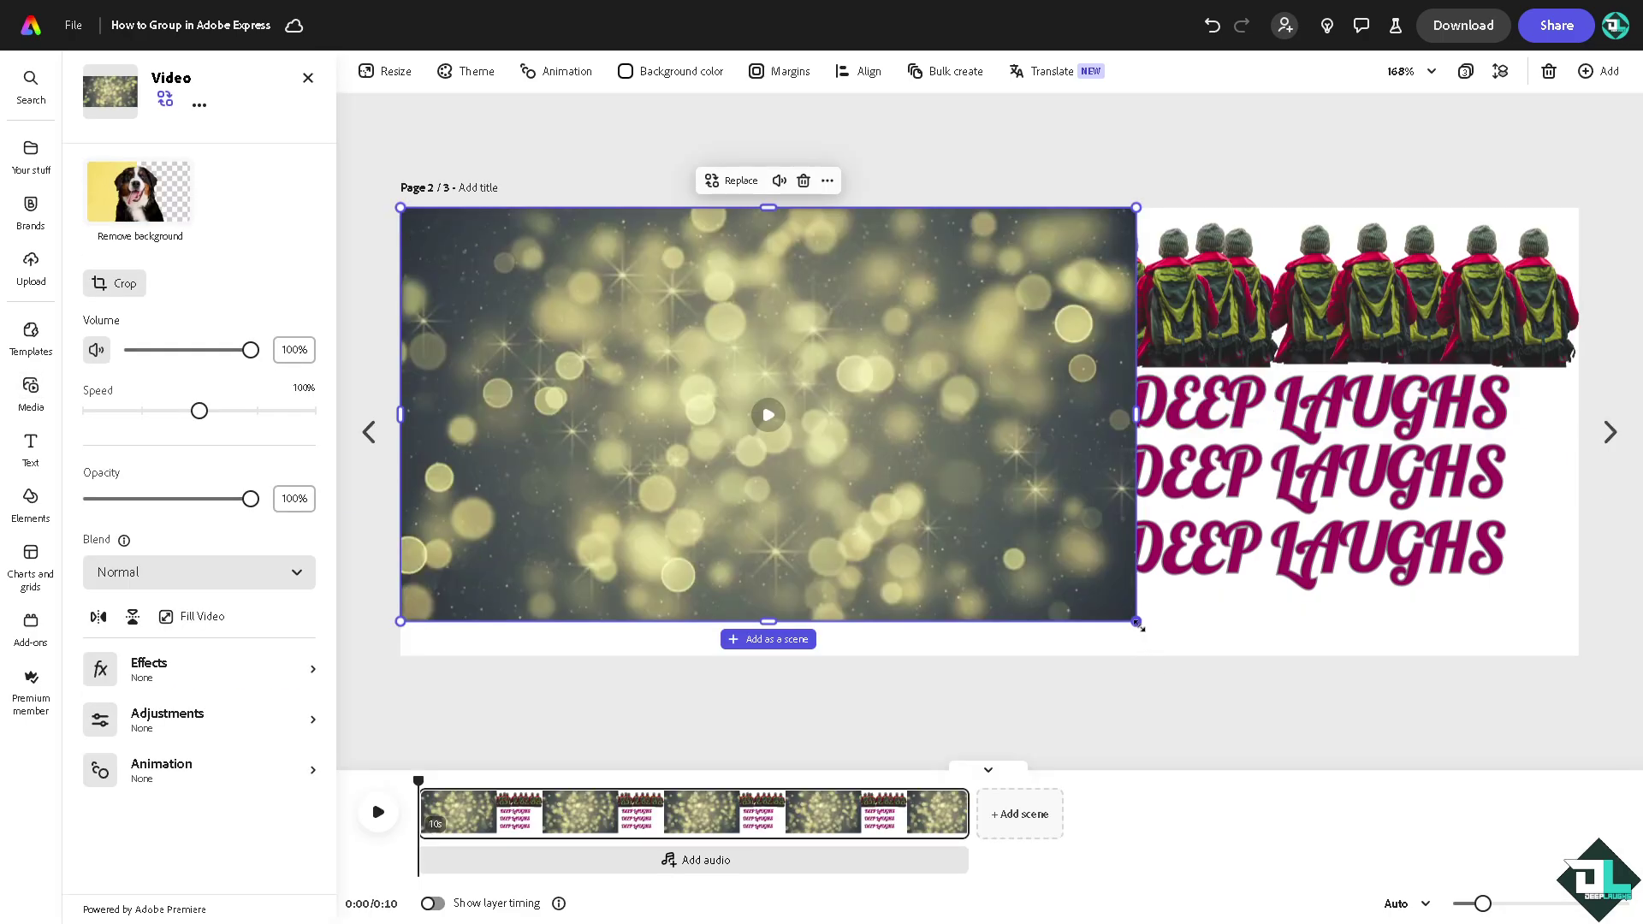
left_click_drag(1138, 627, 1579, 870)
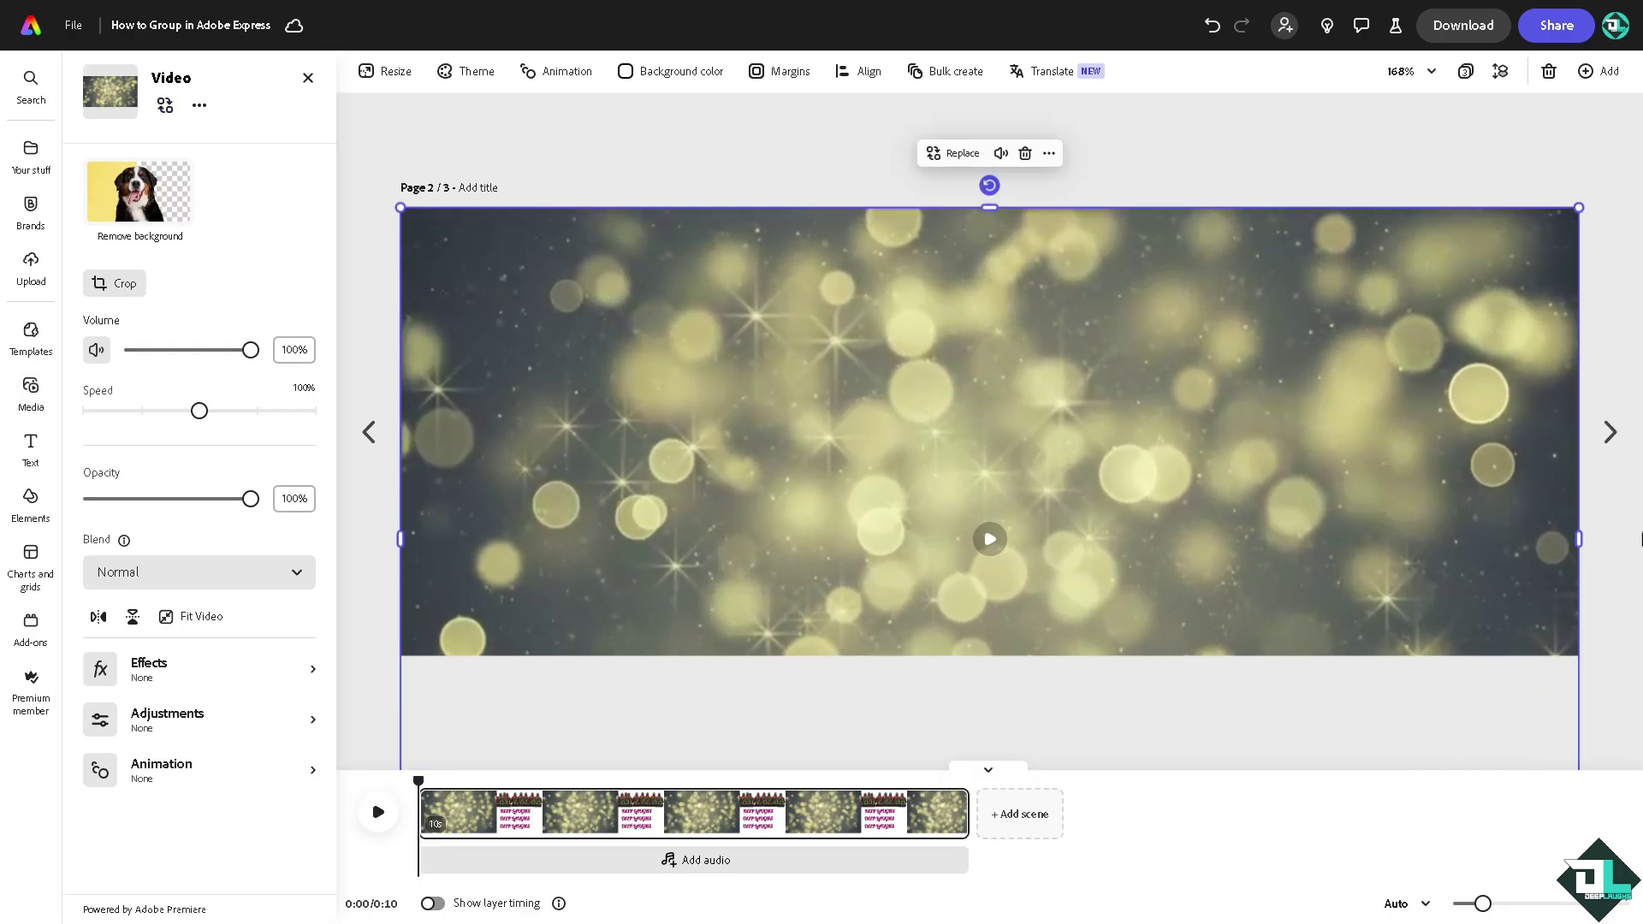
left_click_drag(1578, 539, 1620, 539)
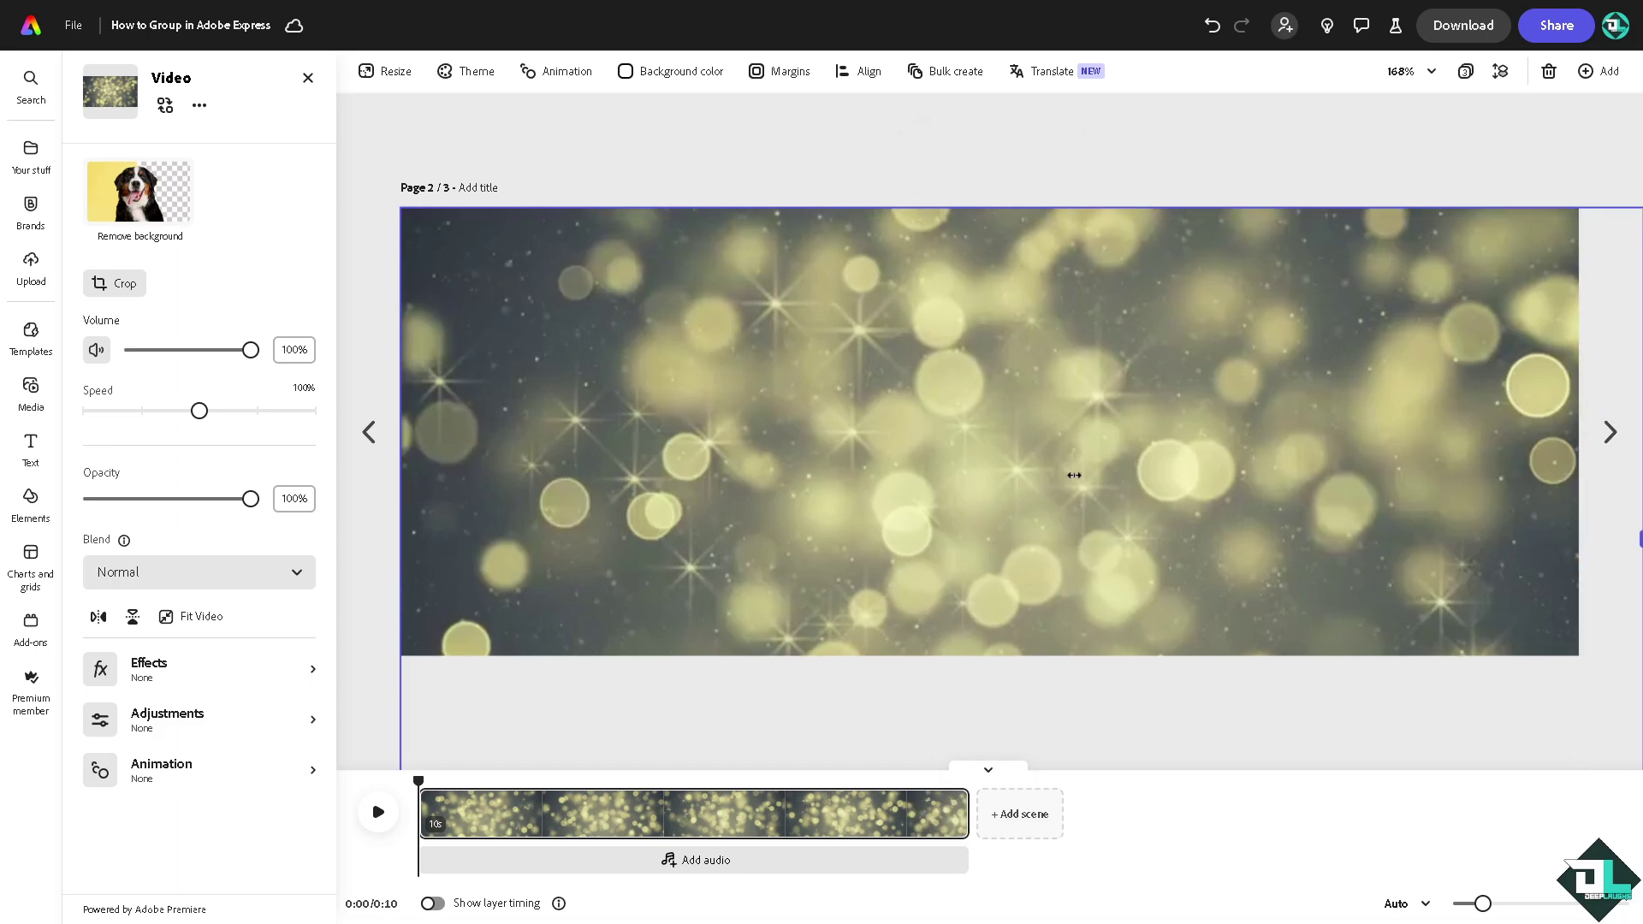
Send the video to back behind the hikers and text, then preview playback
right_click(902, 446)
left_click(956, 685)
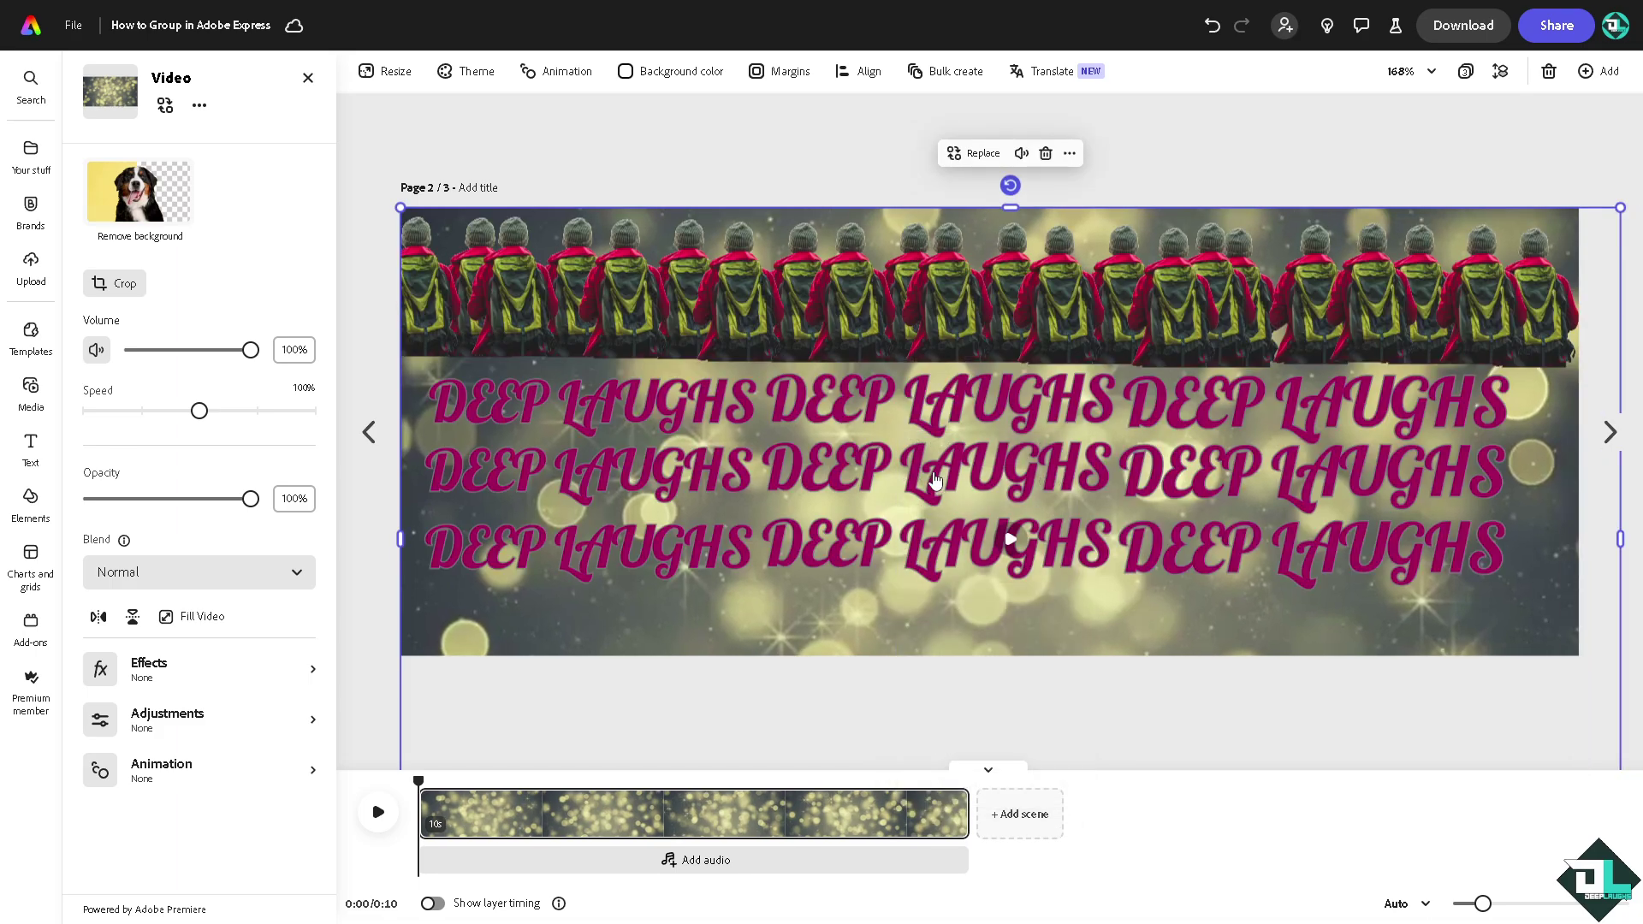
left_click(377, 812)
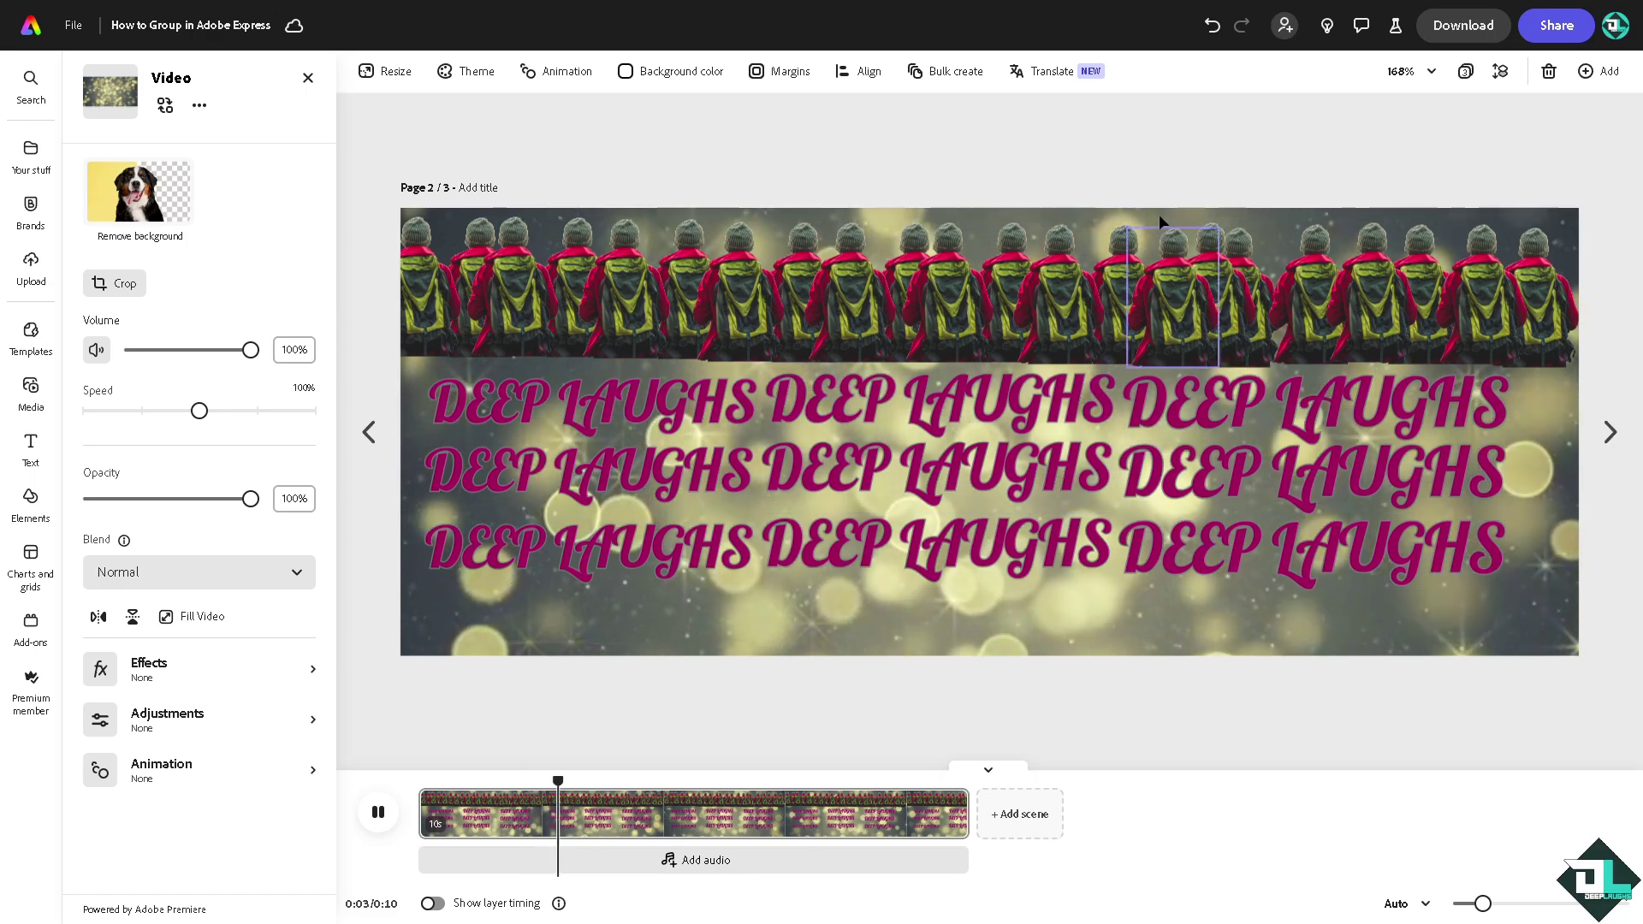
Check the Download settings for all 3 pages, keeping PDF Standard, then close them
left_click(1457, 29)
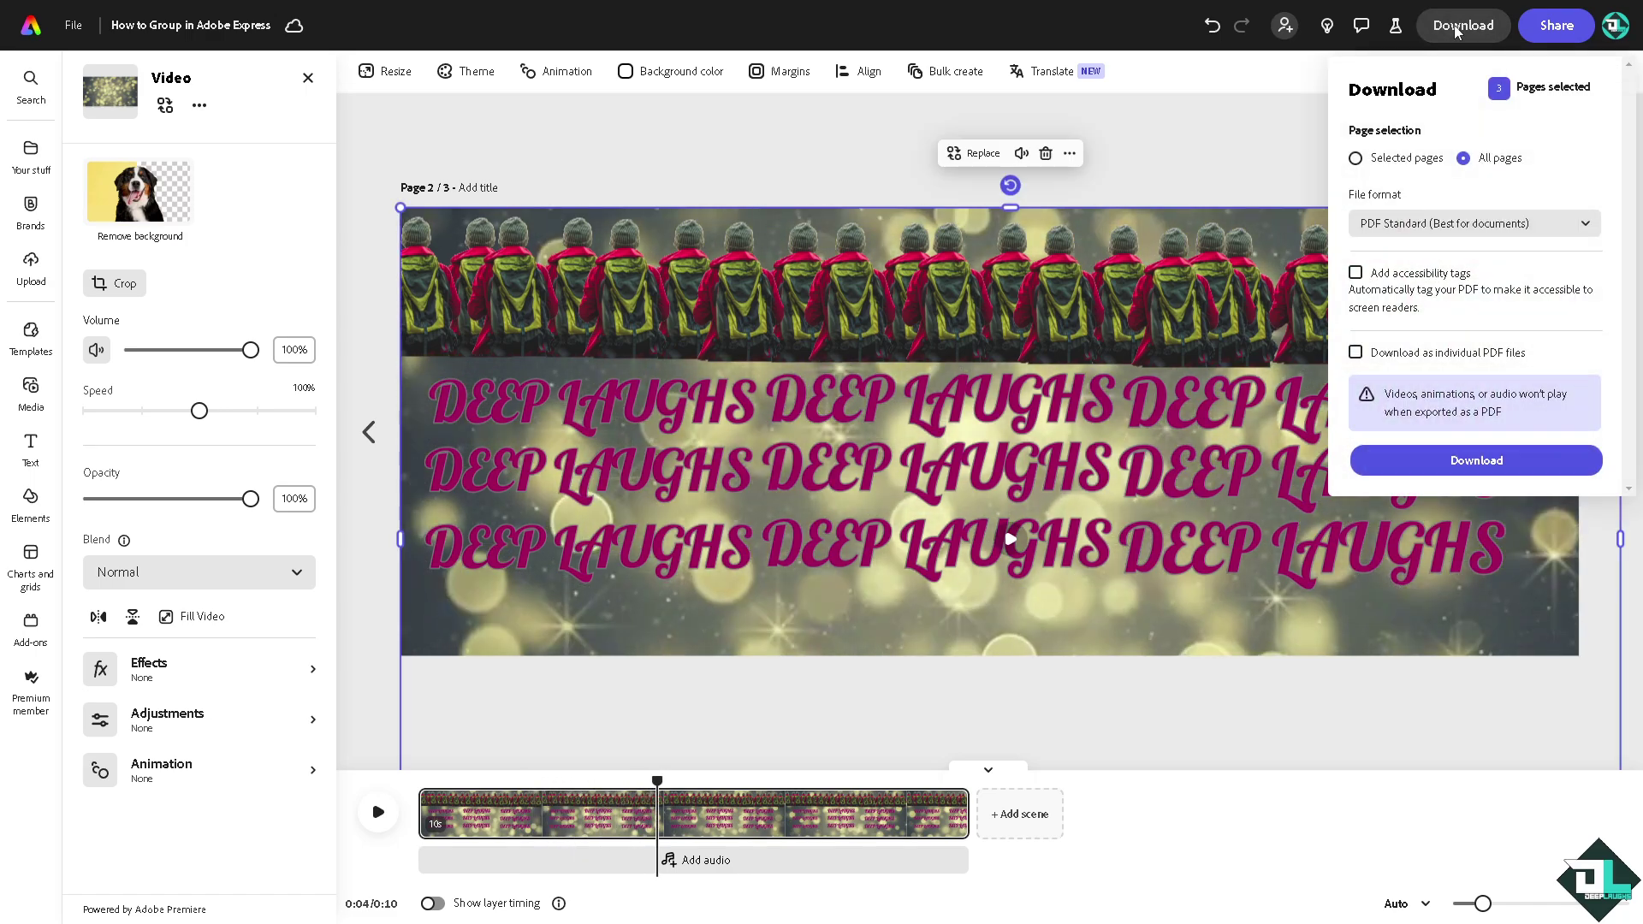
left_click(1424, 240)
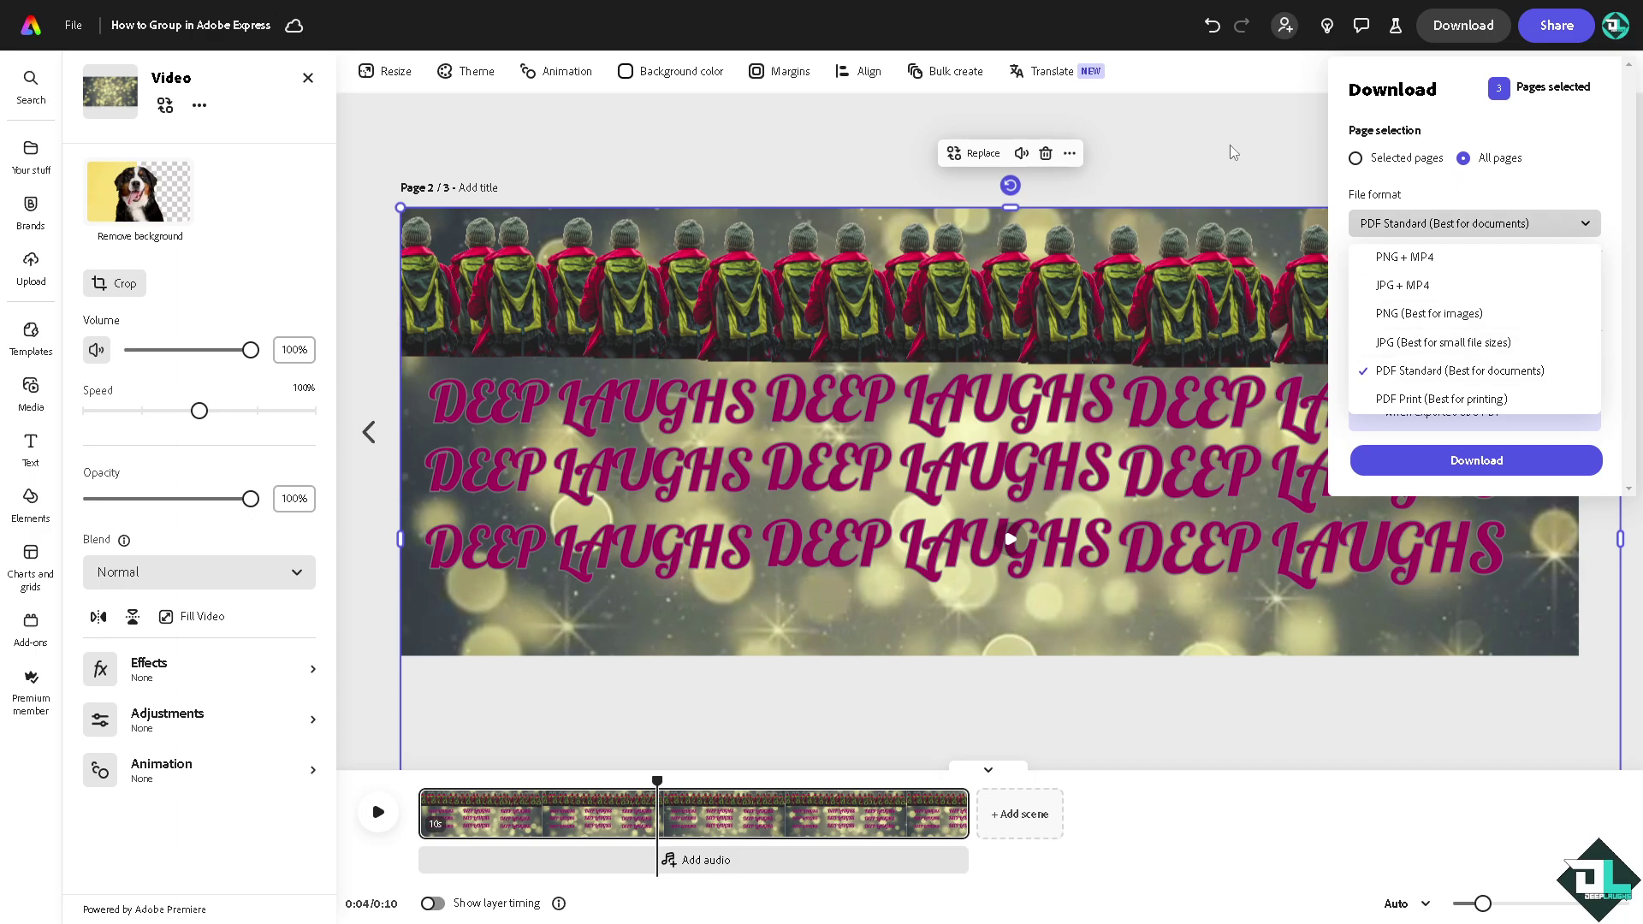
left_click(1452, 89)
left_click(1558, 32)
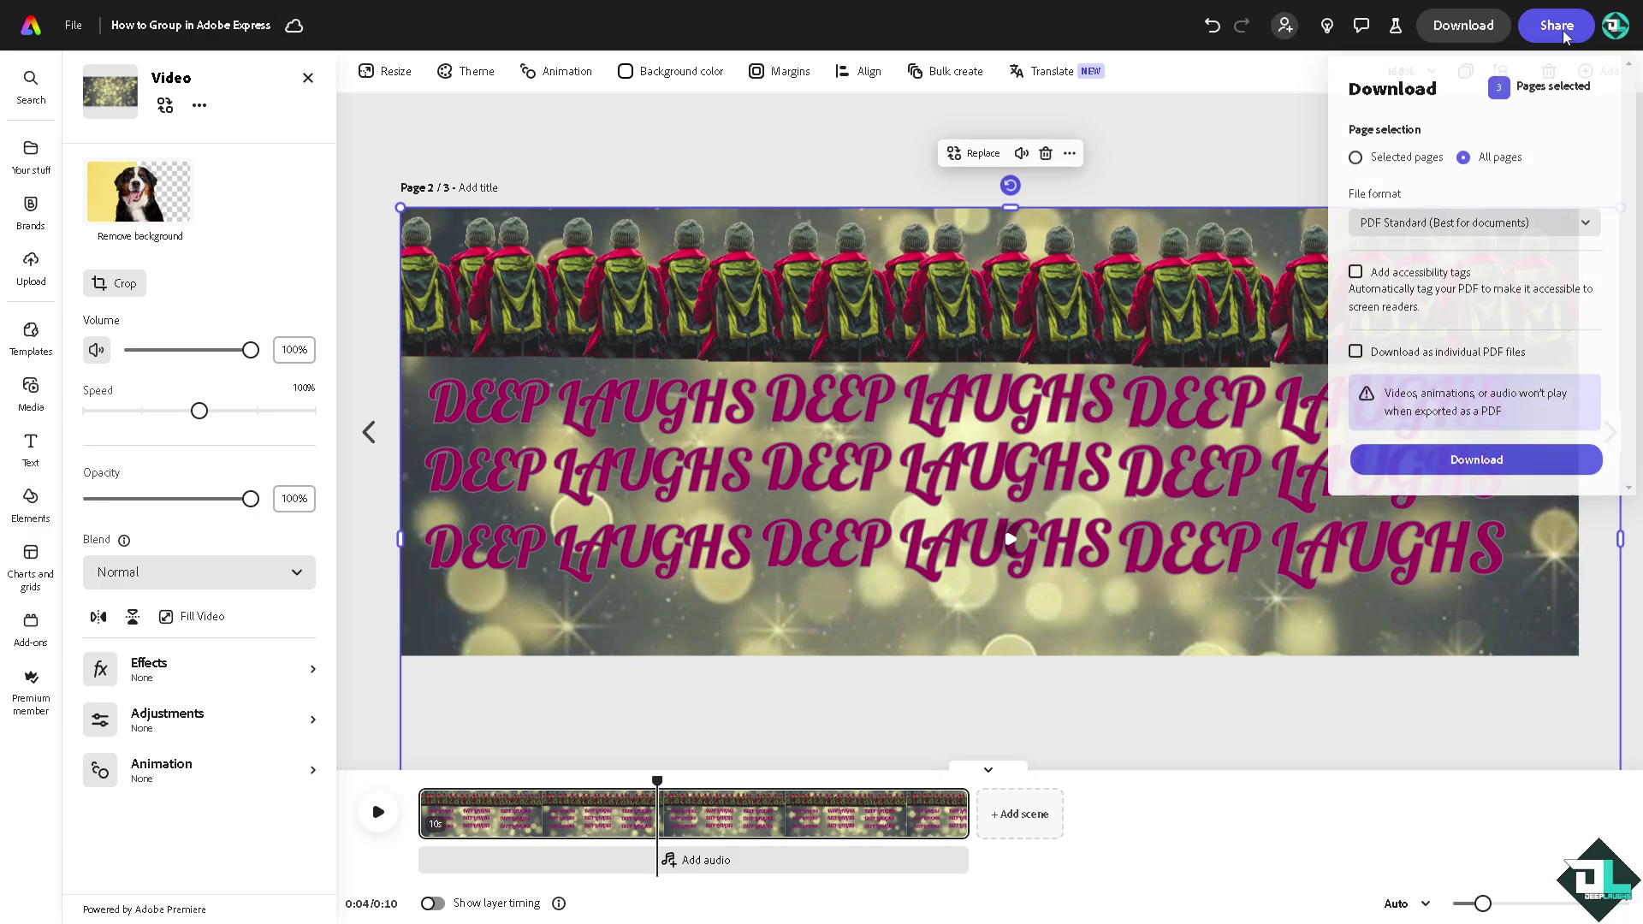
Set link access to Anyone with the link with Can comment permission, then play the preview
left_click(1561, 32)
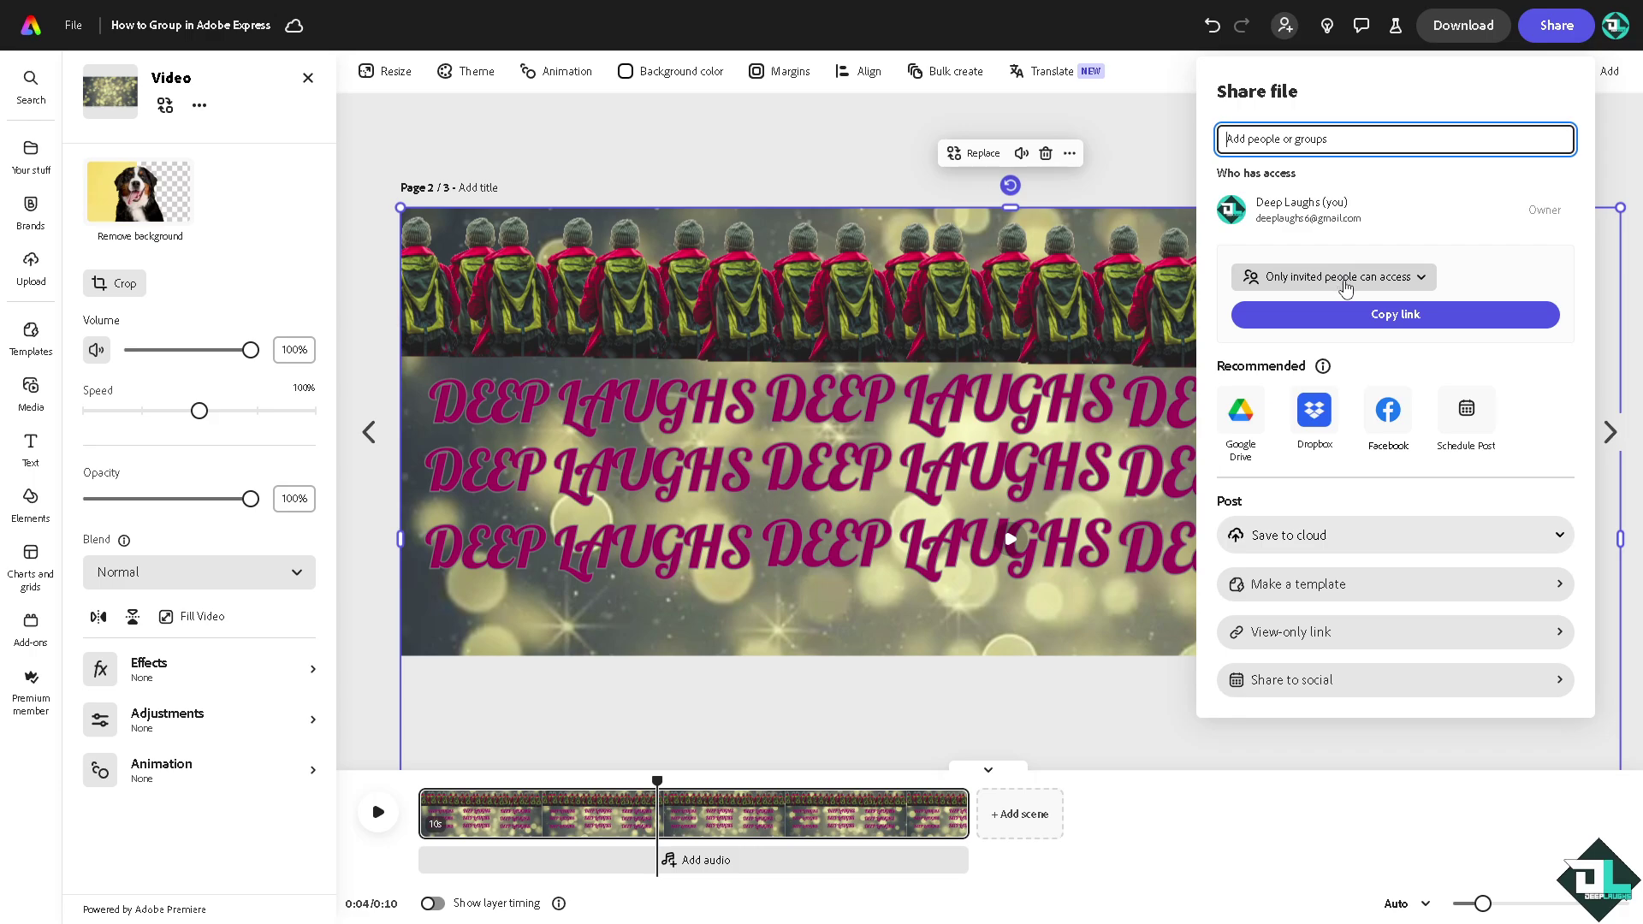
left_click(1345, 287)
left_click(1331, 339)
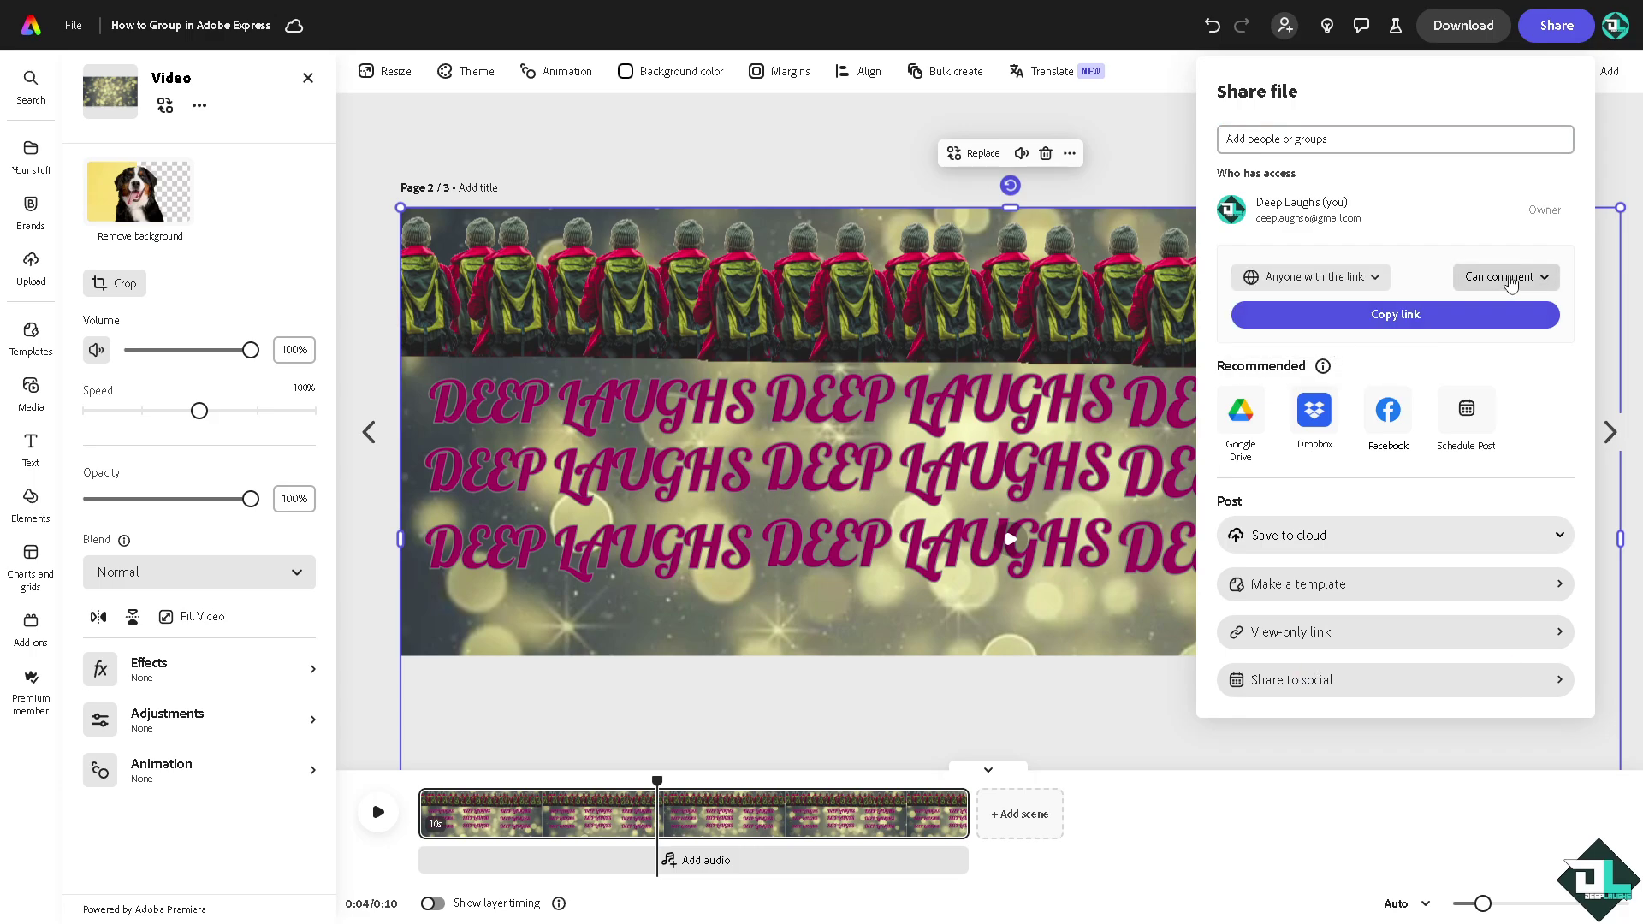
left_click(1510, 283)
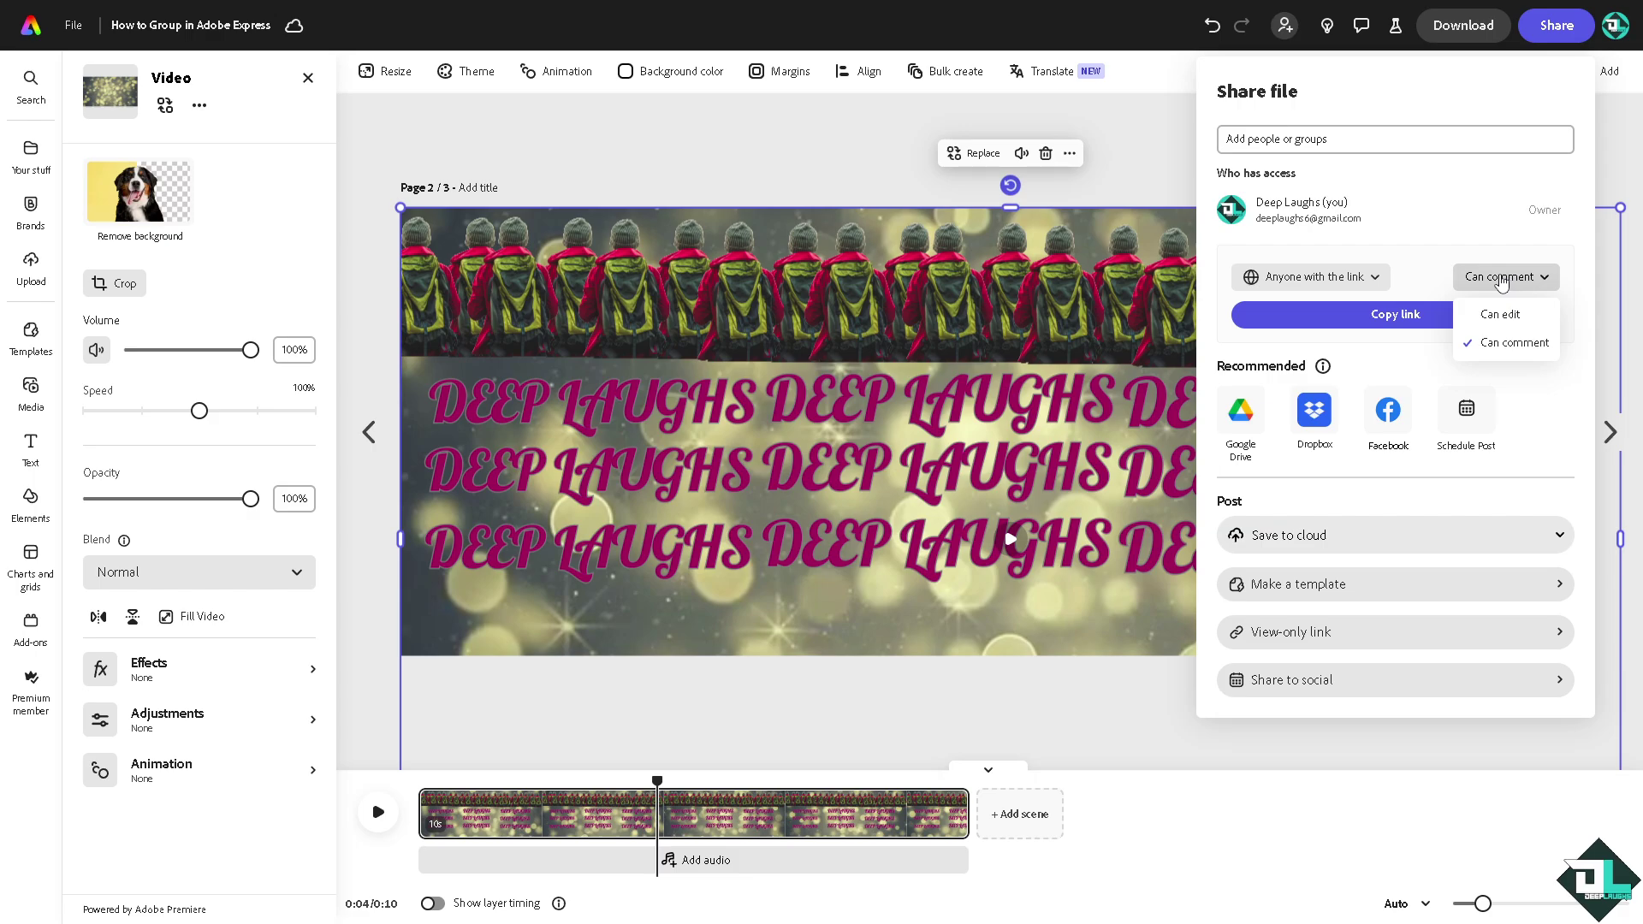
left_click(1420, 225)
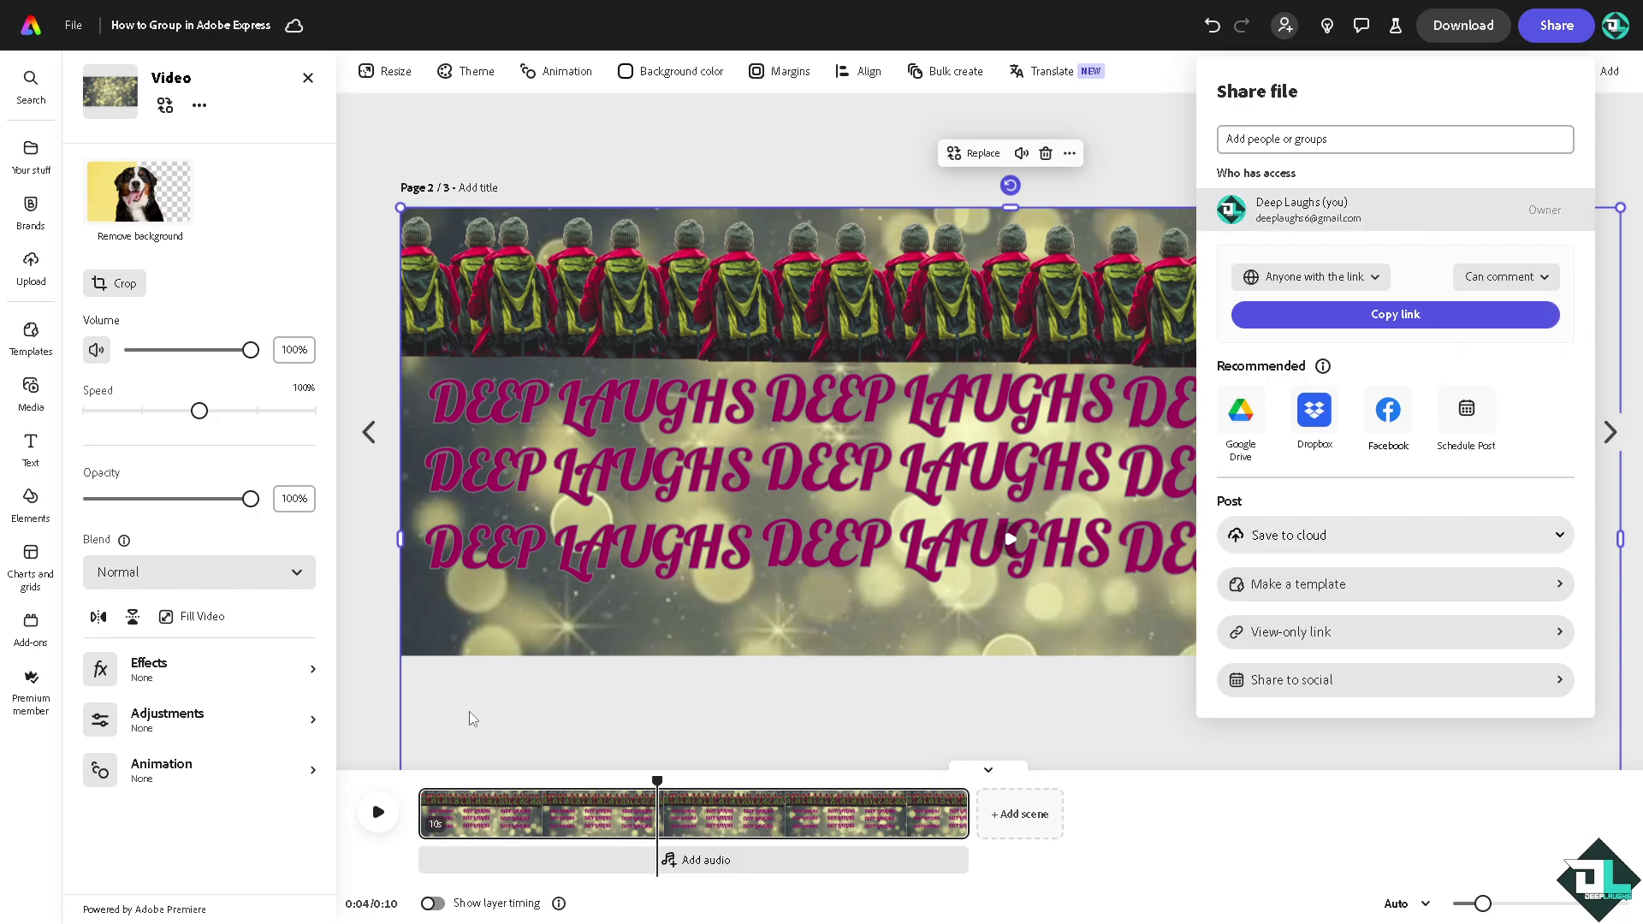
left_click(469, 719)
left_click(378, 812)
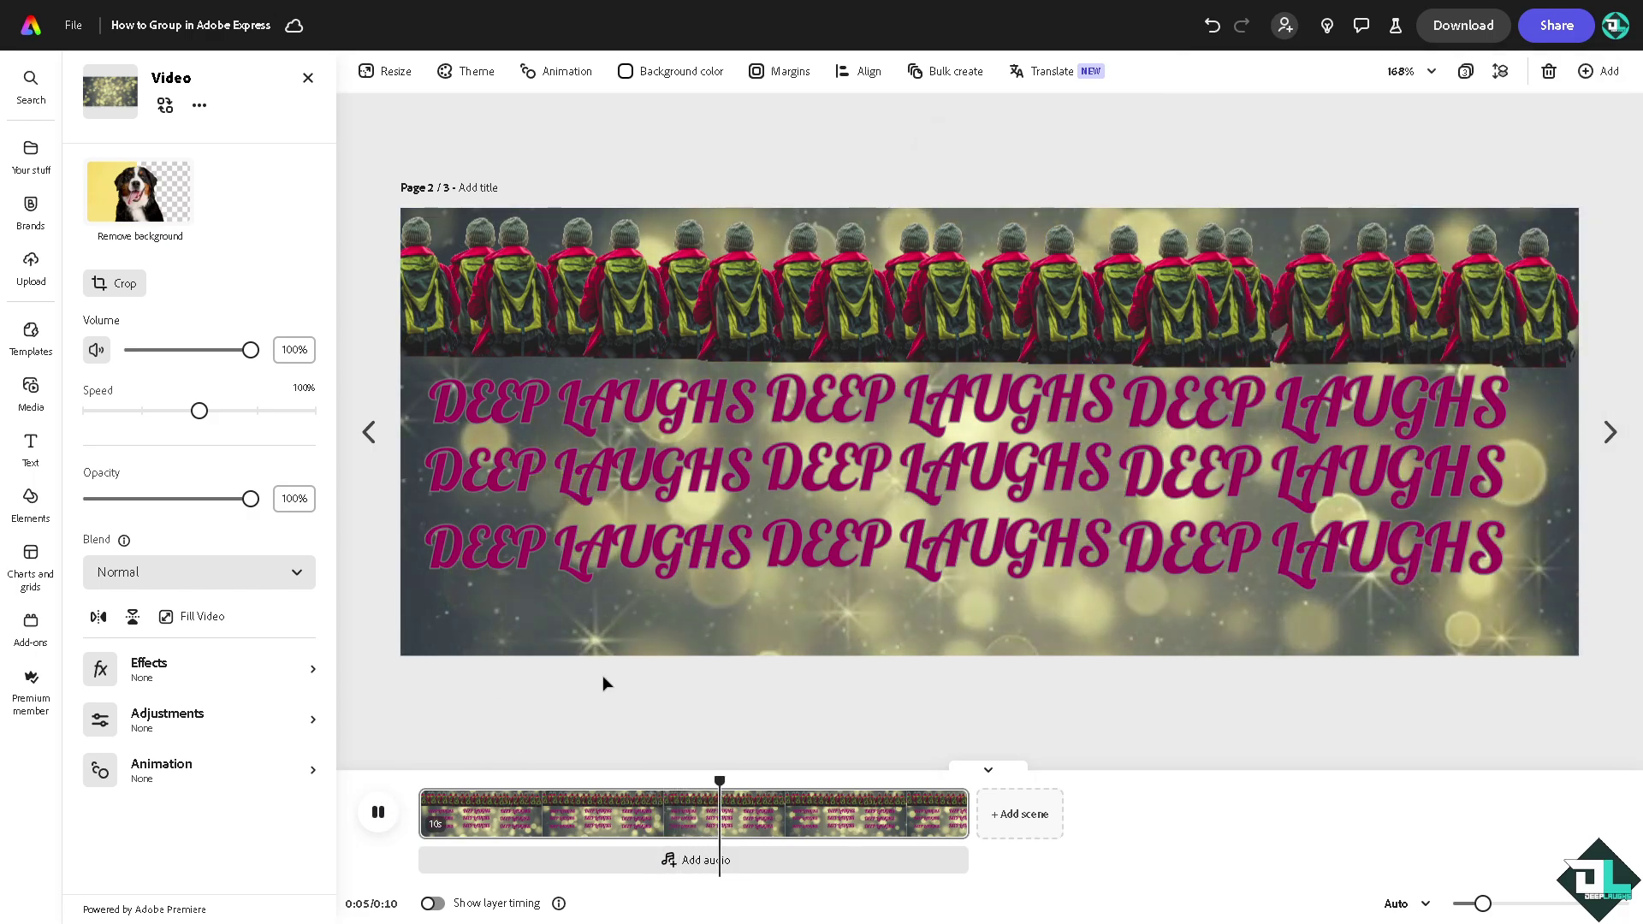